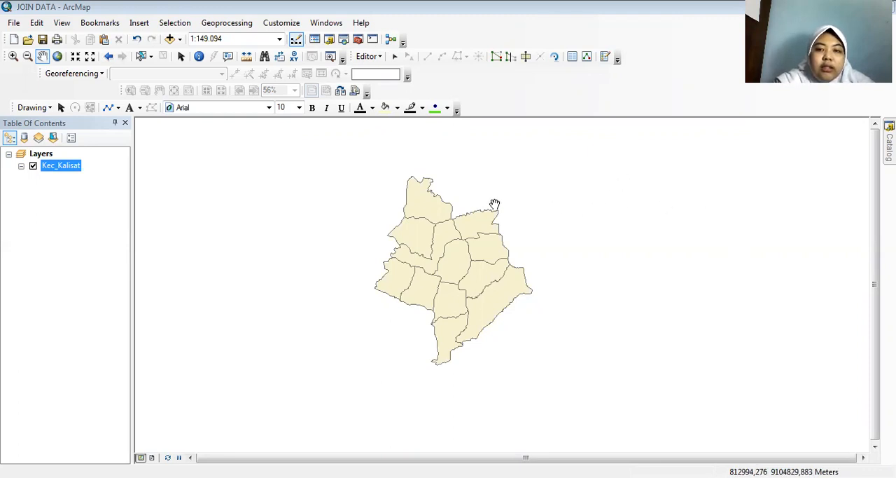
# Open the attribute table of the Kec_Kalisat layer and examine its religion and school columns.
pyautogui.moveTo(471, 254); pyautogui.dragTo(445, 266)
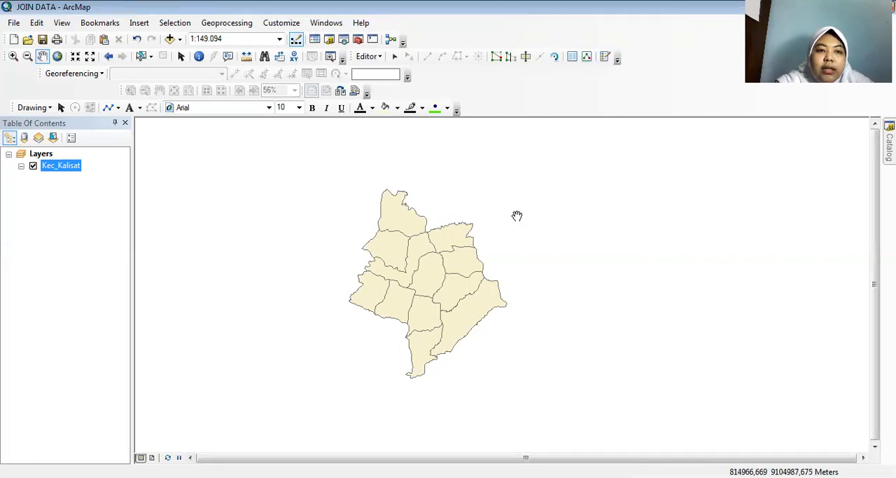
pyautogui.rightClick(77, 168)
pyautogui.click(106, 202)
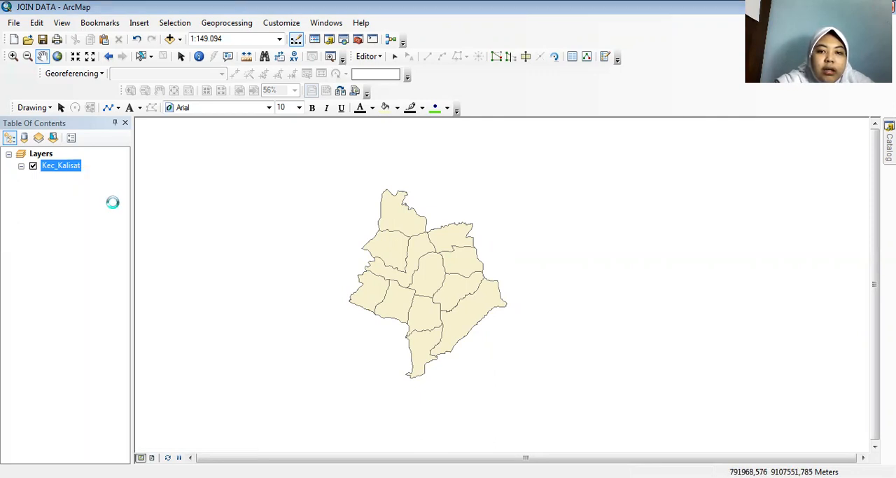
pyautogui.moveTo(367, 396); pyautogui.dragTo(638, 403)
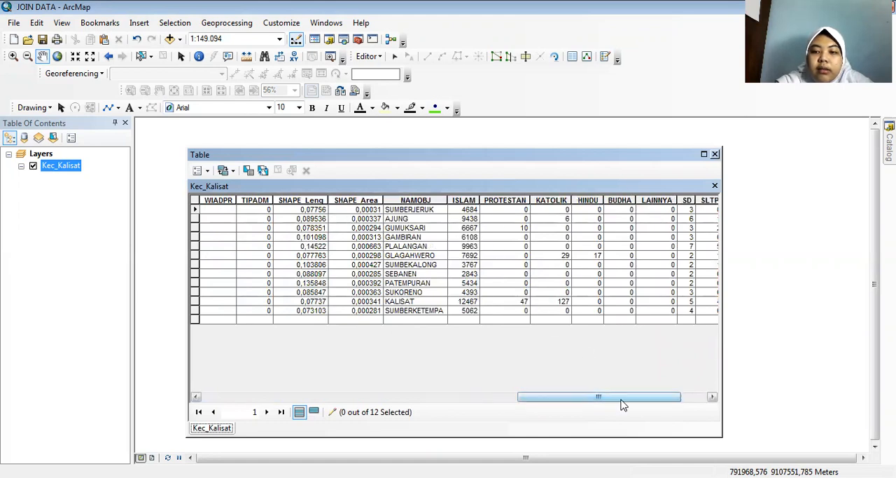
pyautogui.moveTo(621, 399); pyautogui.dragTo(644, 404)
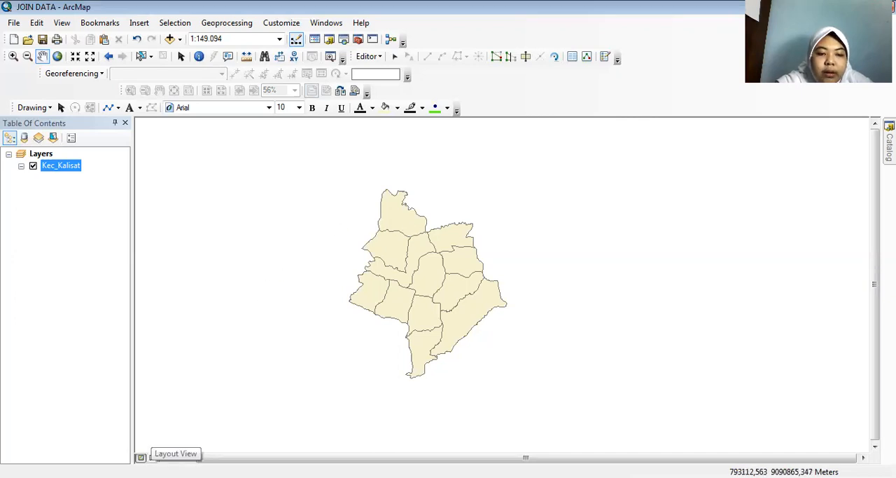
# Switch to layout view and set the paper size to A4 in the page and print setup.
pyautogui.click(152, 457)
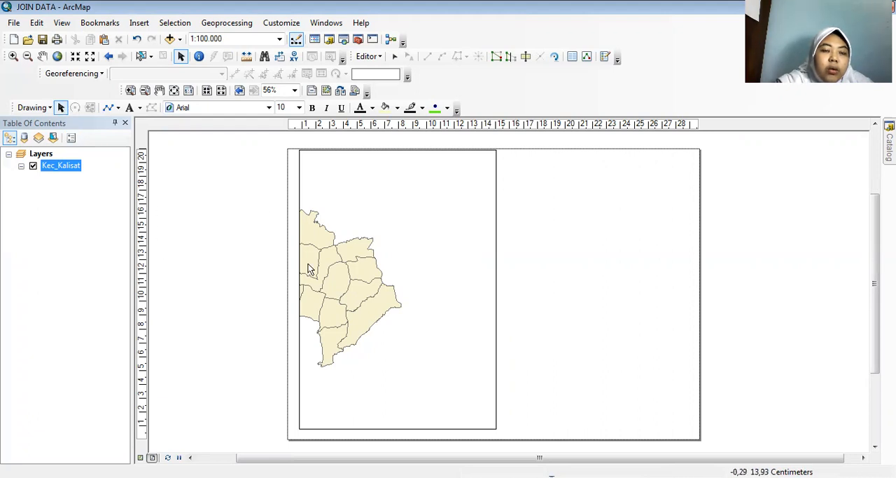
pyautogui.click(37, 23)
pyautogui.click(13, 23)
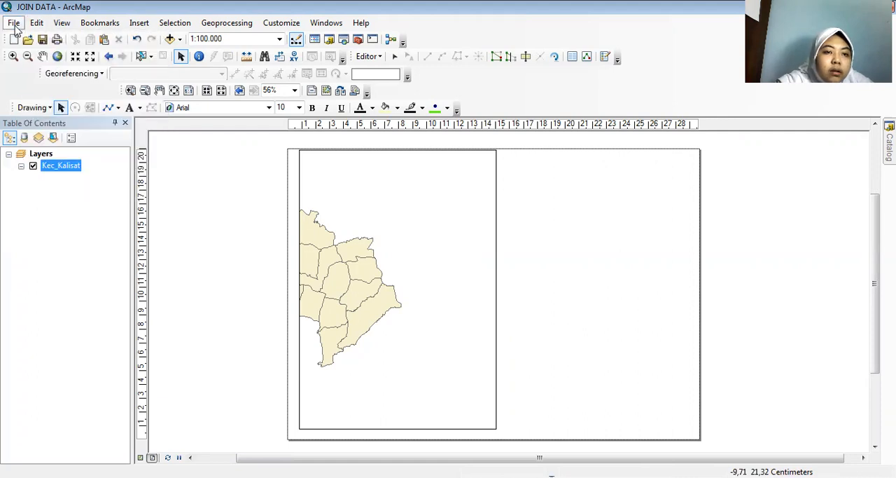
pyautogui.click(13, 22)
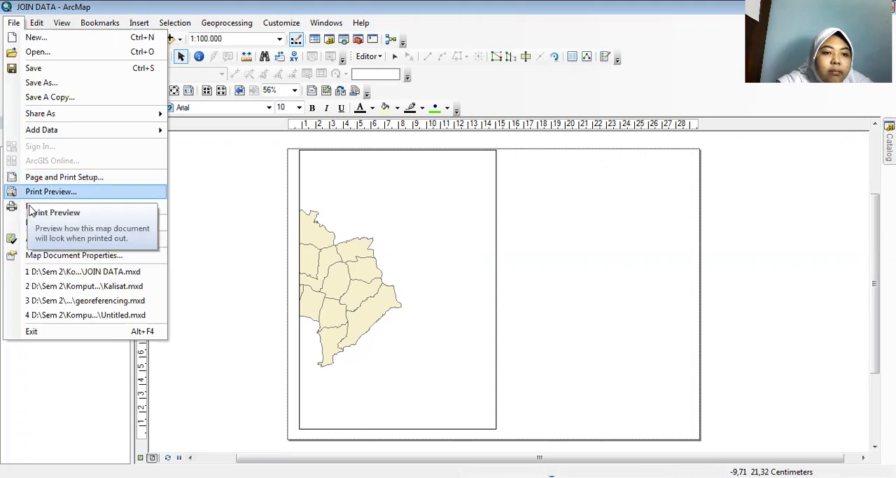
pyautogui.click(70, 179)
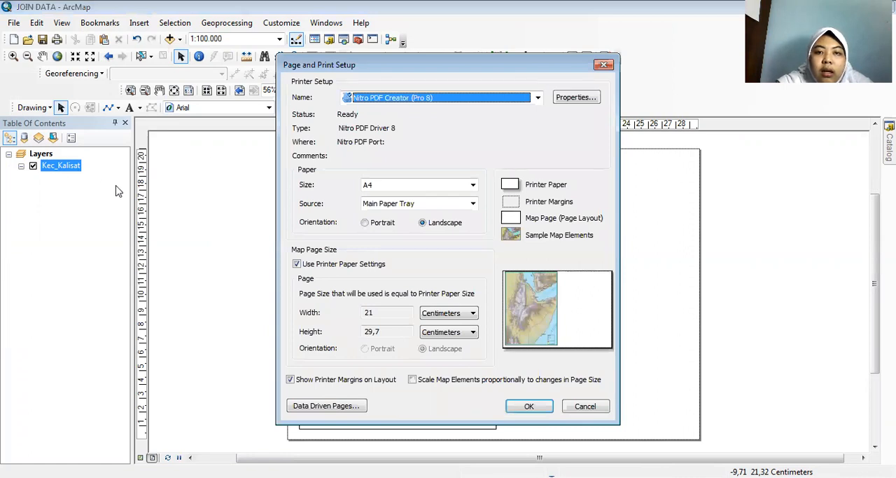
pyautogui.click(406, 188)
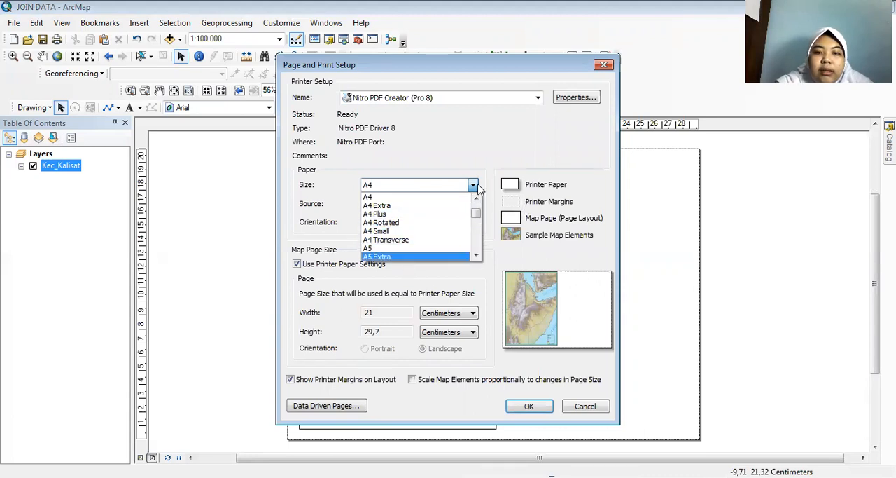
pyautogui.click(435, 198)
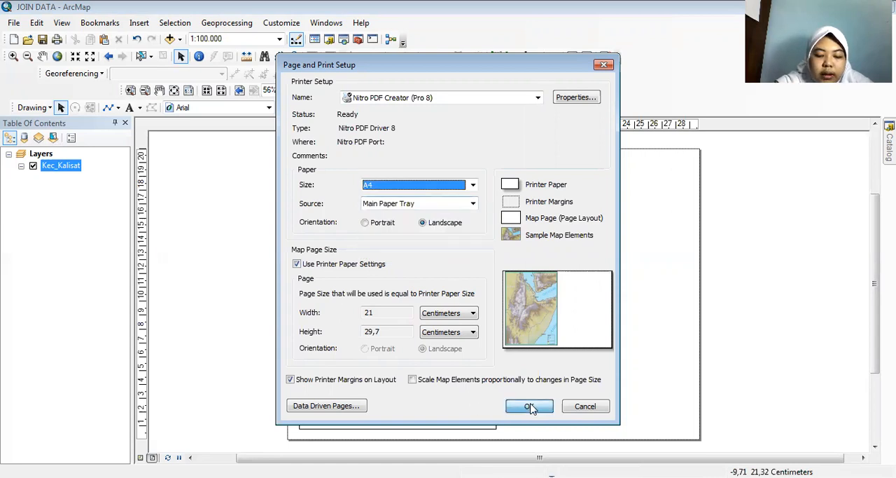
pyautogui.click(531, 407)
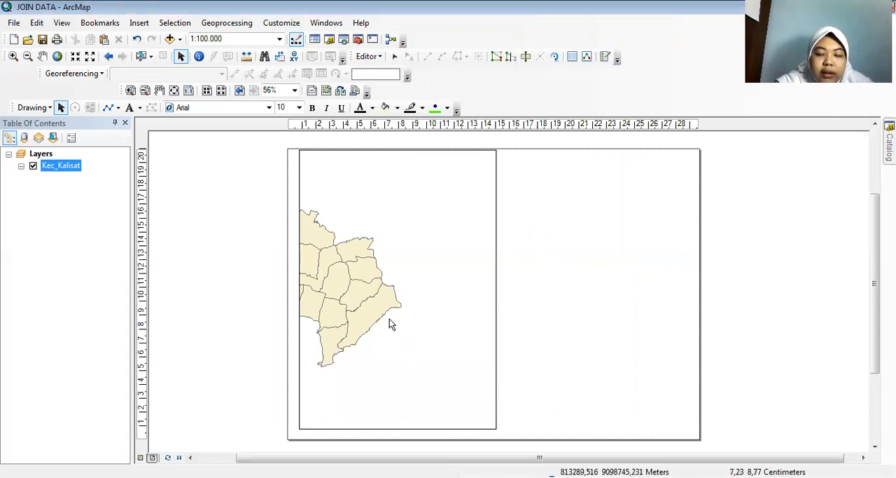
# Nudge the data frame slightly down and pan the map so the whole Kalisat area sits inside the frame.
pyautogui.click(410, 217)
pyautogui.moveTo(340, 285)
pyautogui.mouseDown()
pyautogui.moveTo(357, 289)
pyautogui.moveTo(331, 278)
pyautogui.mouseUp()
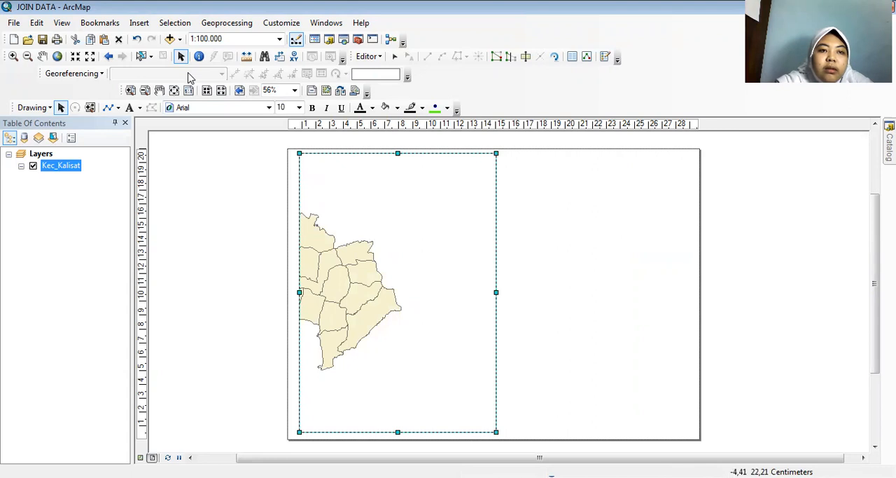
pyautogui.click(42, 56)
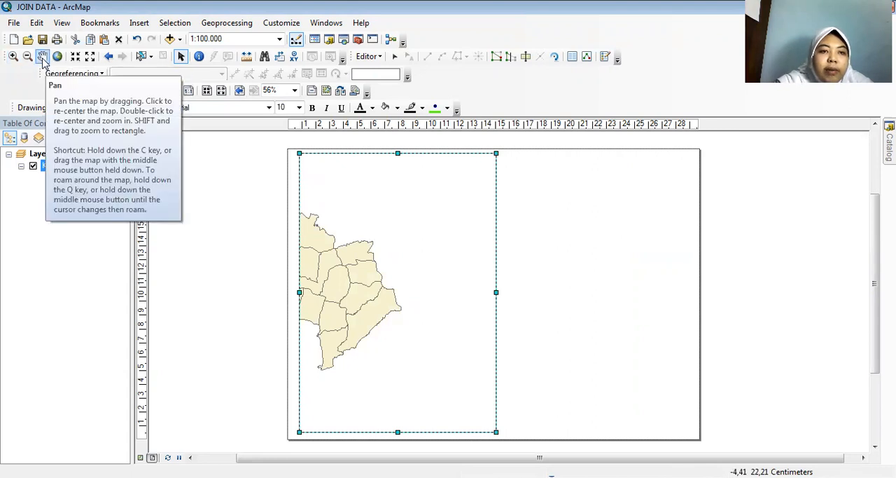
pyautogui.moveTo(330, 260); pyautogui.dragTo(384, 272)
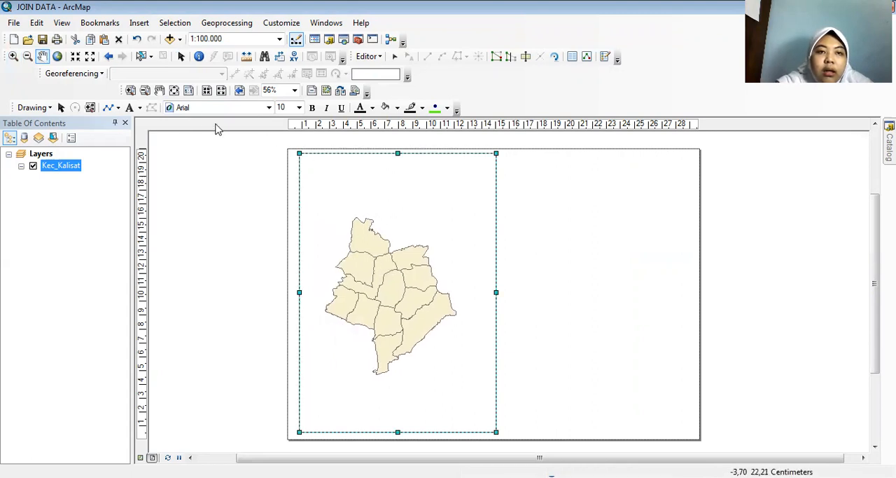
# Resize the data frame from its upper-left and lower-left corners to leave margins above and below it on the page.
pyautogui.click(181, 56)
pyautogui.moveTo(299, 152); pyautogui.dragTo(297, 164)
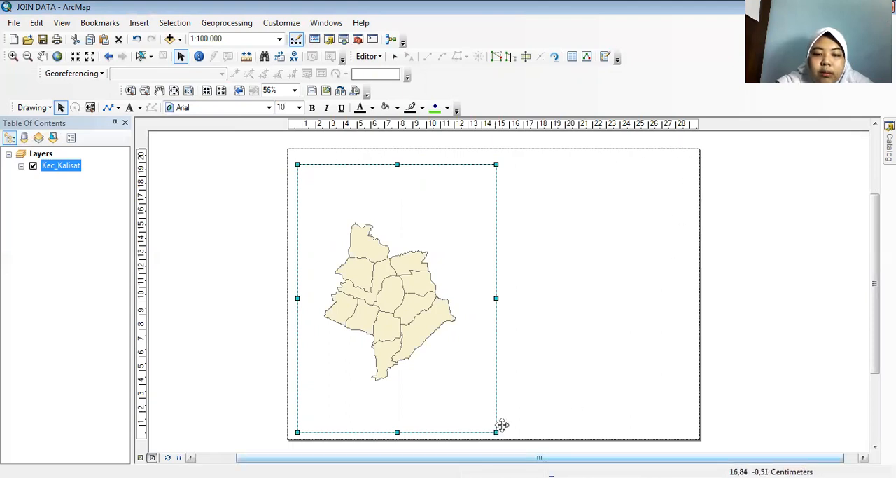
pyautogui.moveTo(297, 431); pyautogui.dragTo(300, 417)
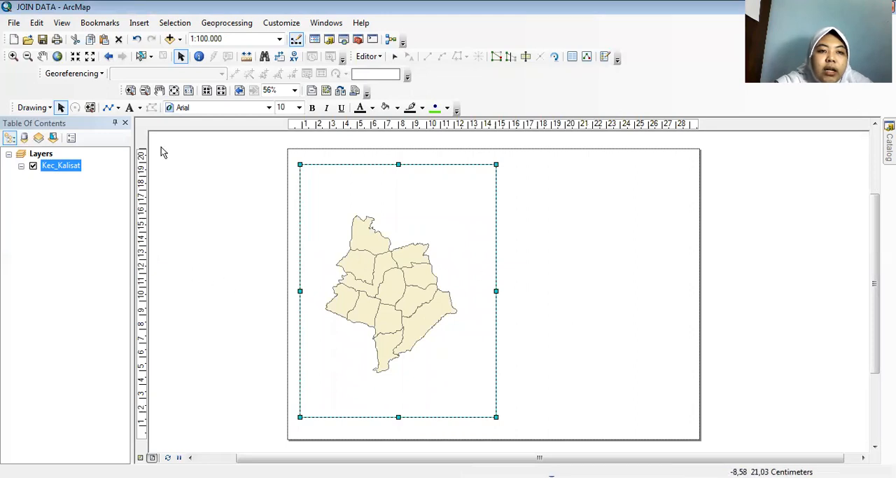
# Draw a graphic rectangle about 28.9 by 20.4 cm just inside the page edges as the outer border.
pyautogui.click(118, 107)
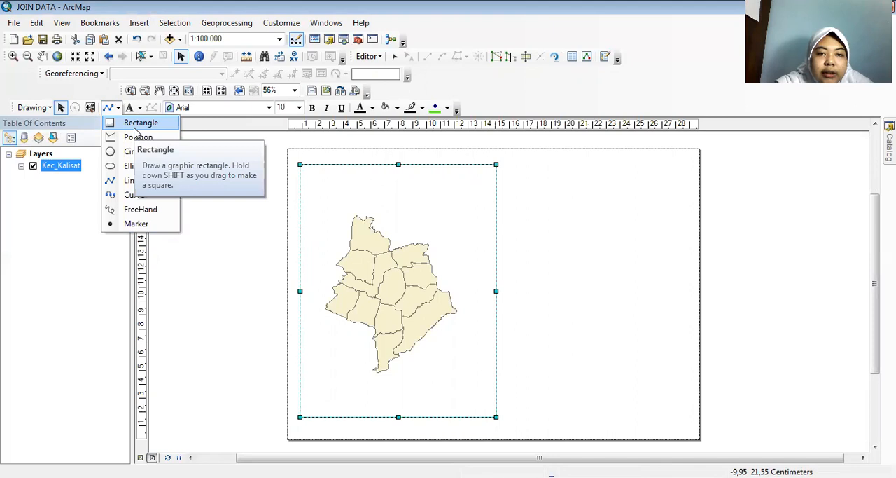
pyautogui.click(135, 128)
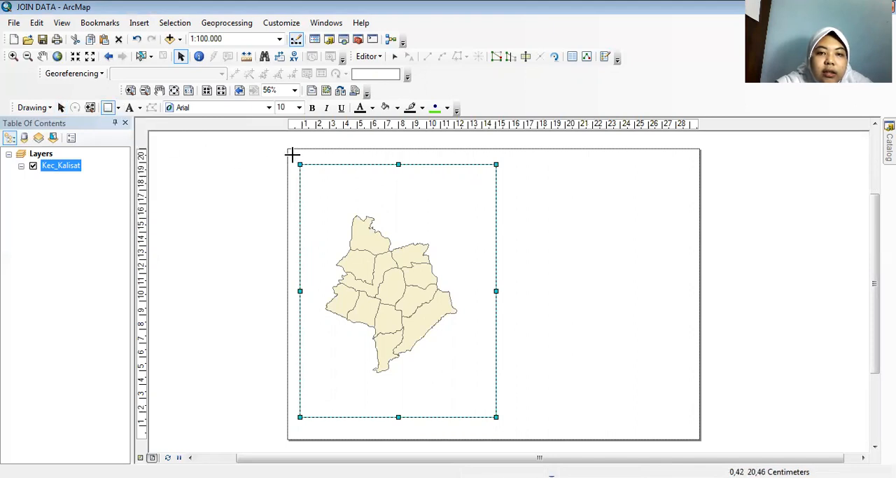
pyautogui.moveTo(293, 152); pyautogui.dragTo(692, 435)
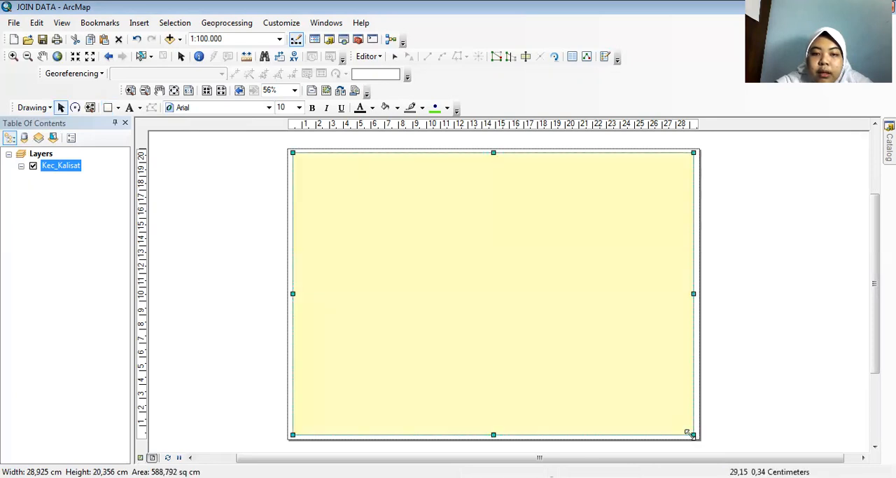
# Give the outer border rectangle no fill colour and a black outline.
pyautogui.rightClick(395, 205)
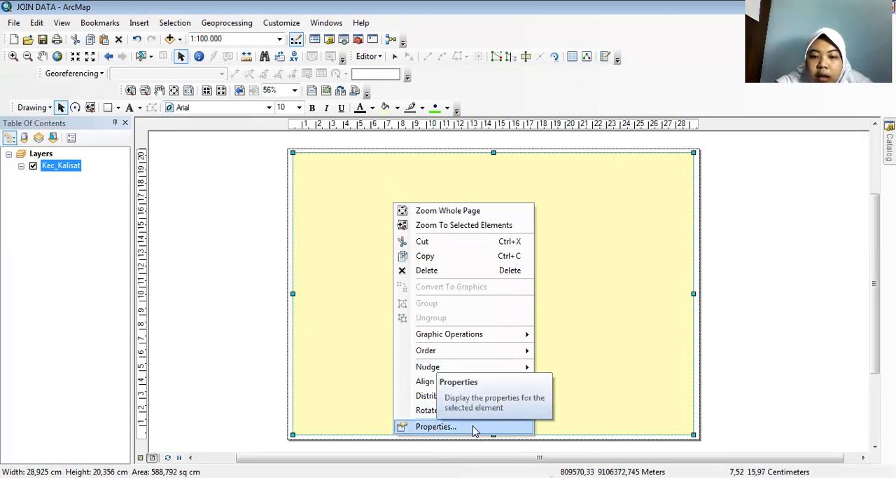
pyautogui.click(437, 426)
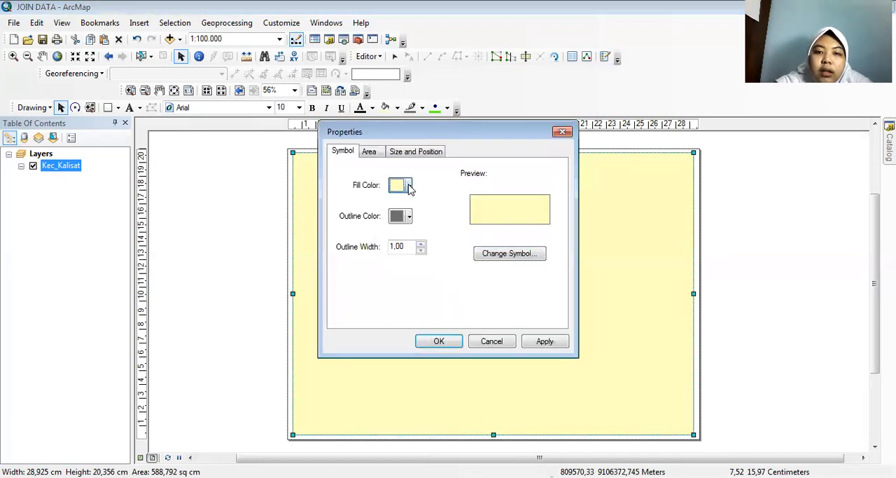
pyautogui.click(410, 186)
pyautogui.click(423, 204)
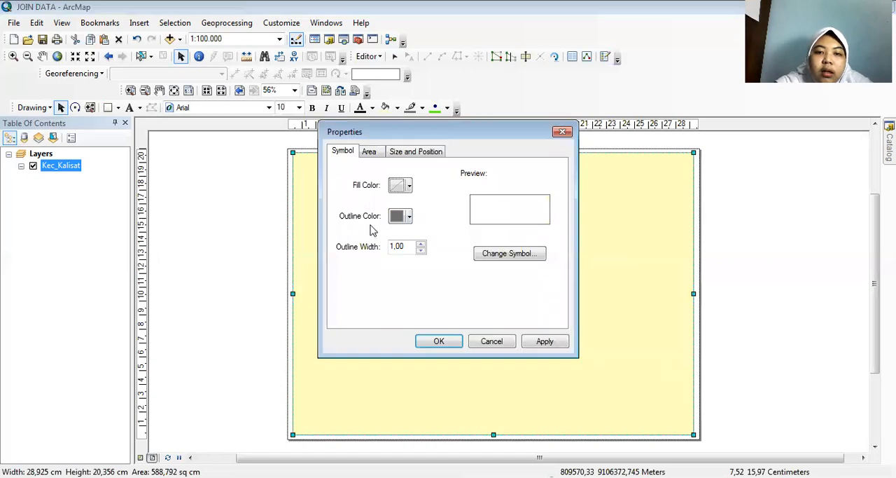
pyautogui.click(407, 216)
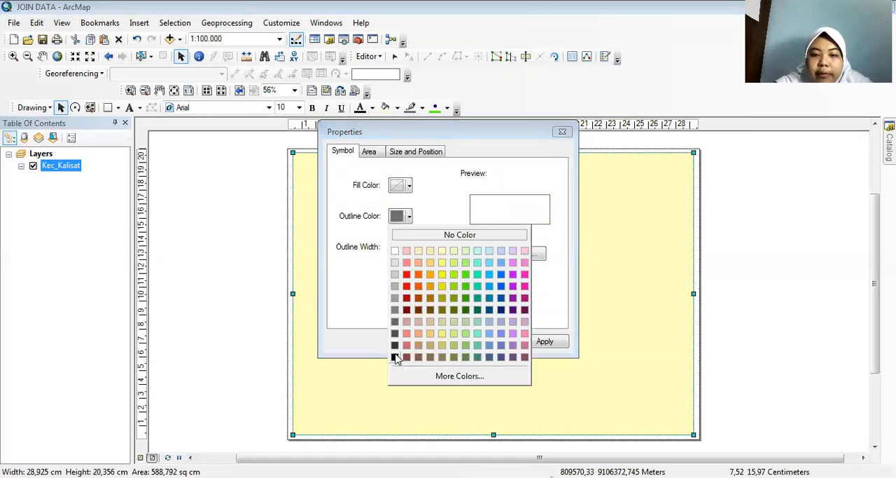
pyautogui.click(395, 357)
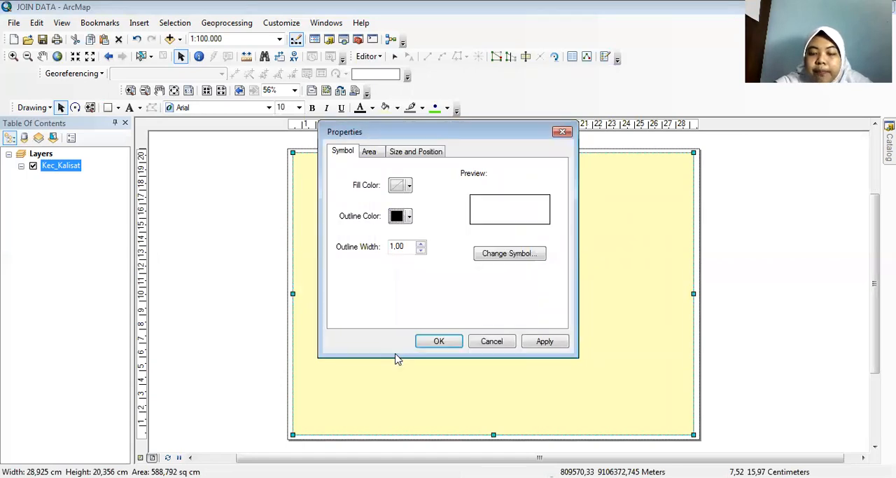
pyautogui.click(439, 342)
pyautogui.click(419, 292)
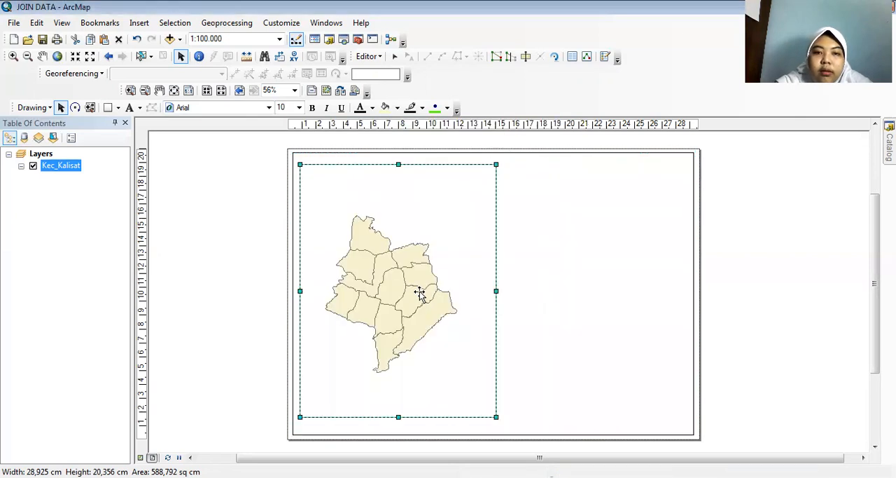
pyautogui.click(688, 158)
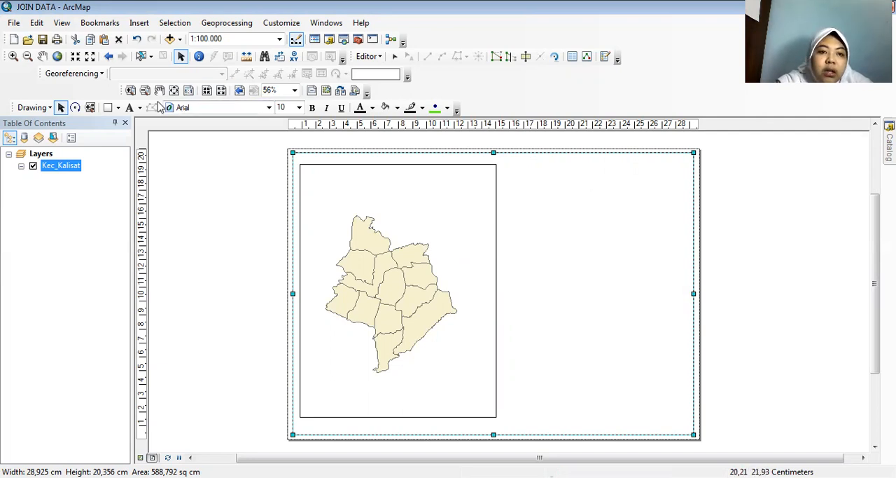
# Draw a rectangle about 13 by 18.9 cm beside the data frame, then raise its upper edge and narrow it from the map side.
pyautogui.click(110, 108)
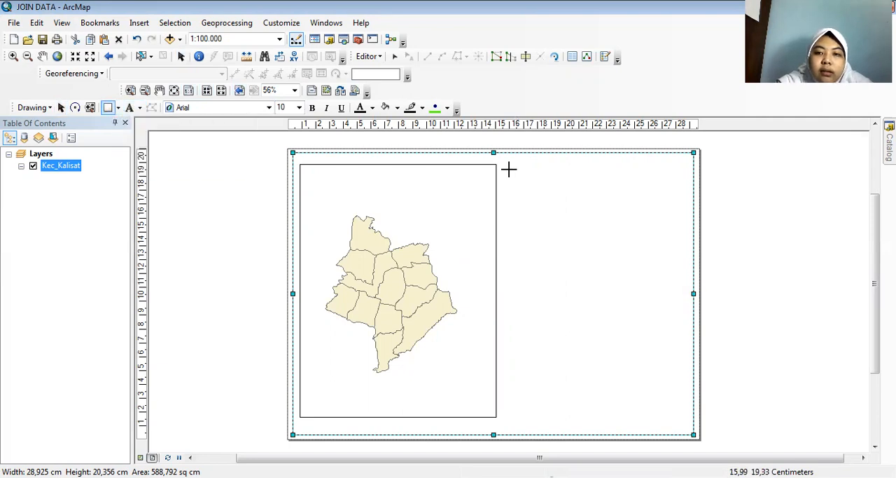
pyautogui.moveTo(507, 164); pyautogui.dragTo(688, 426)
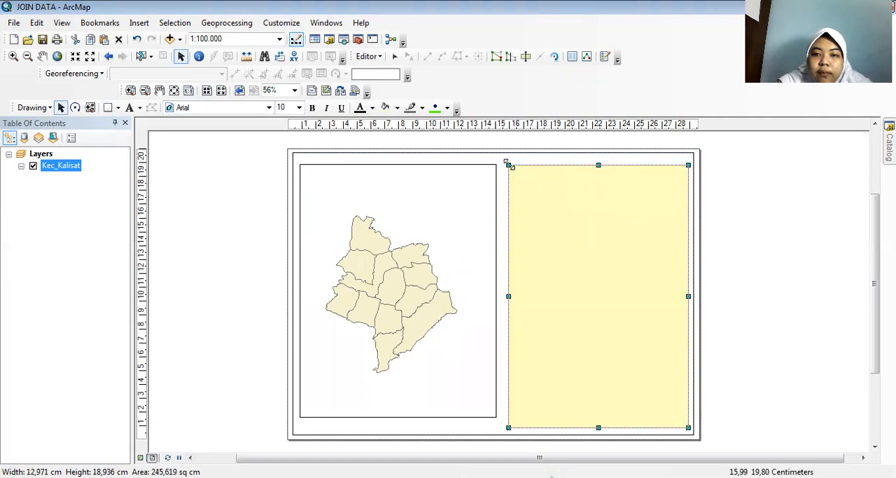
pyautogui.moveTo(509, 164); pyautogui.dragTo(509, 157)
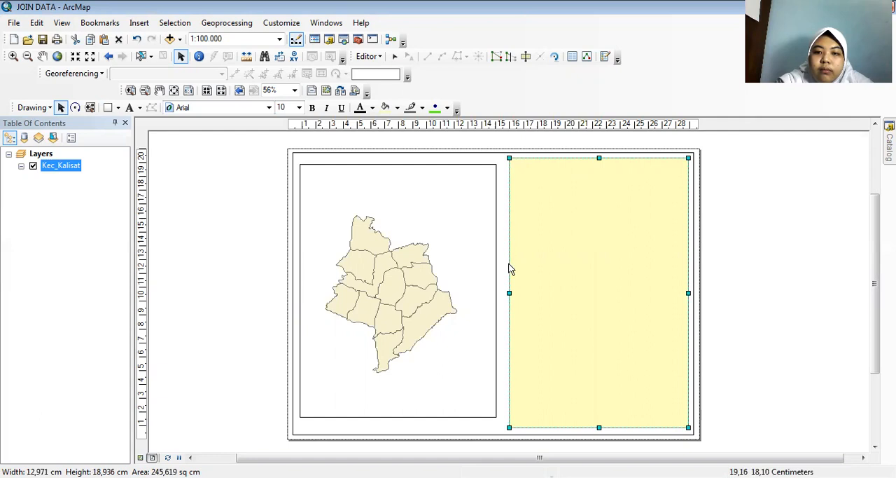
pyautogui.moveTo(510, 293); pyautogui.dragTo(530, 294)
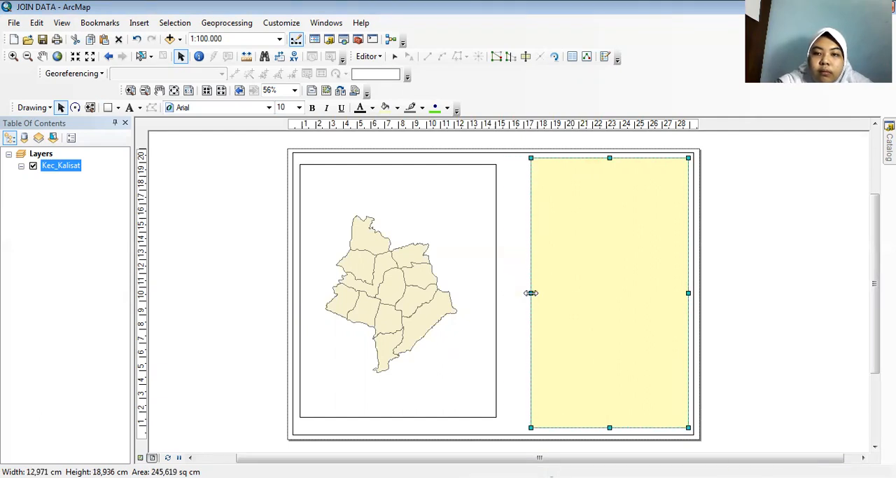
# Give the rectangle beside the data frame no fill colour and a black outline.
pyautogui.rightClick(590, 220)
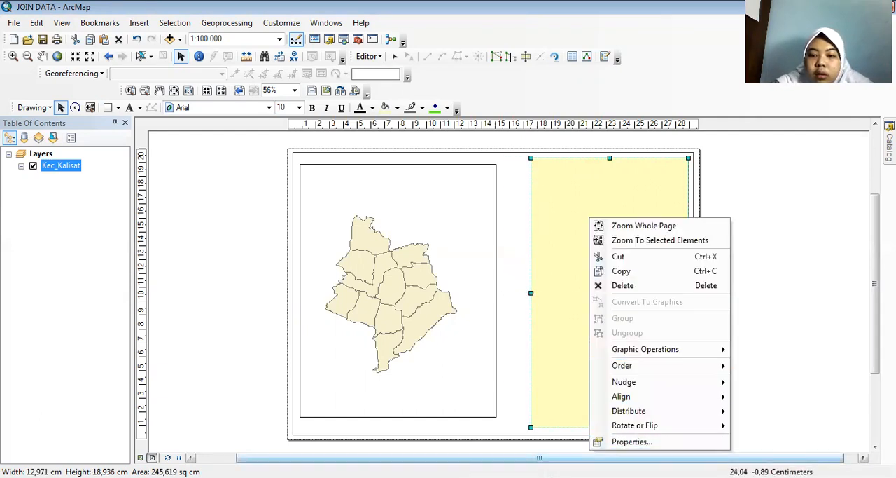
pyautogui.click(628, 442)
pyautogui.click(407, 185)
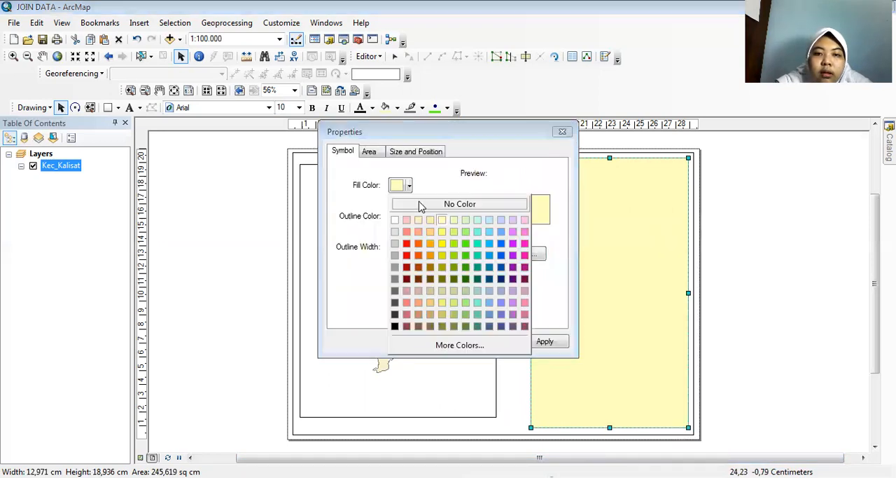
pyautogui.click(421, 204)
pyautogui.click(409, 215)
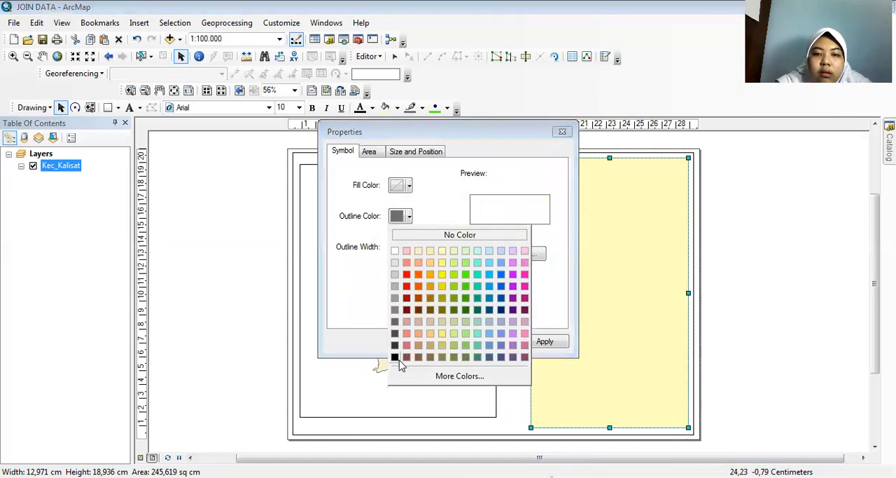
pyautogui.click(395, 357)
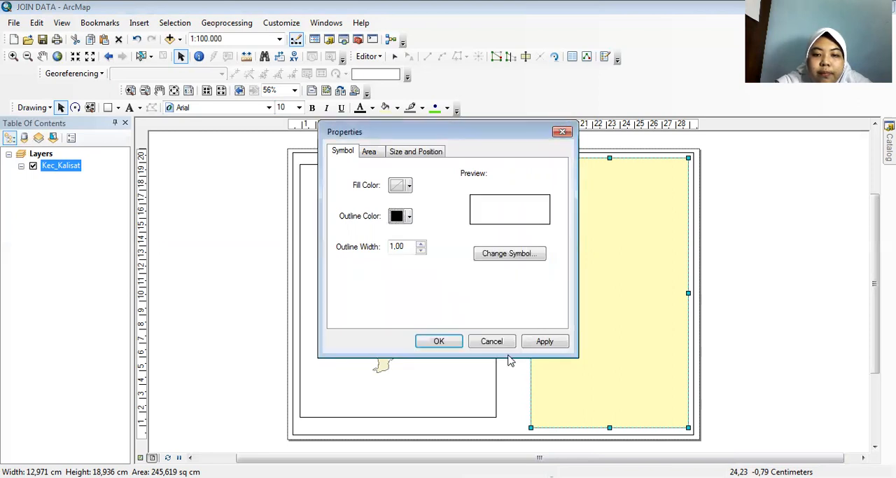
pyautogui.click(439, 341)
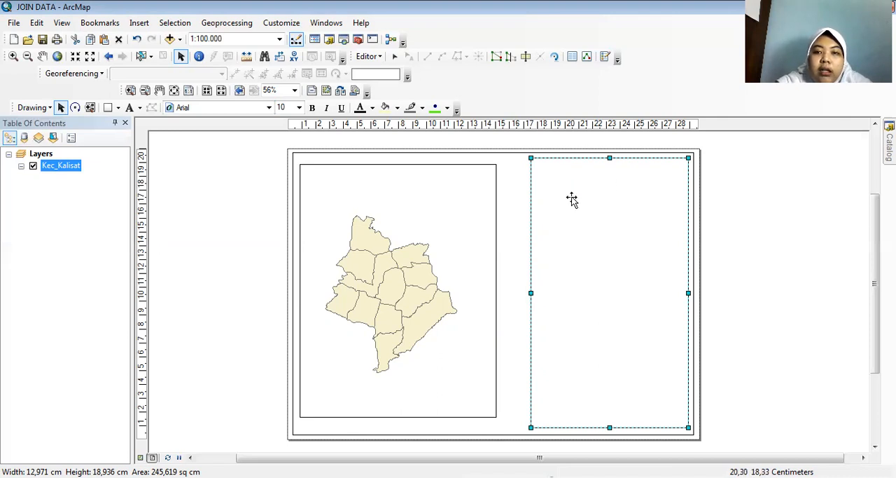
# Draw a horizontal line about 11.4 cm long across the upper part of the side panel, at about 17.8 cm page height.
pyautogui.click(119, 108)
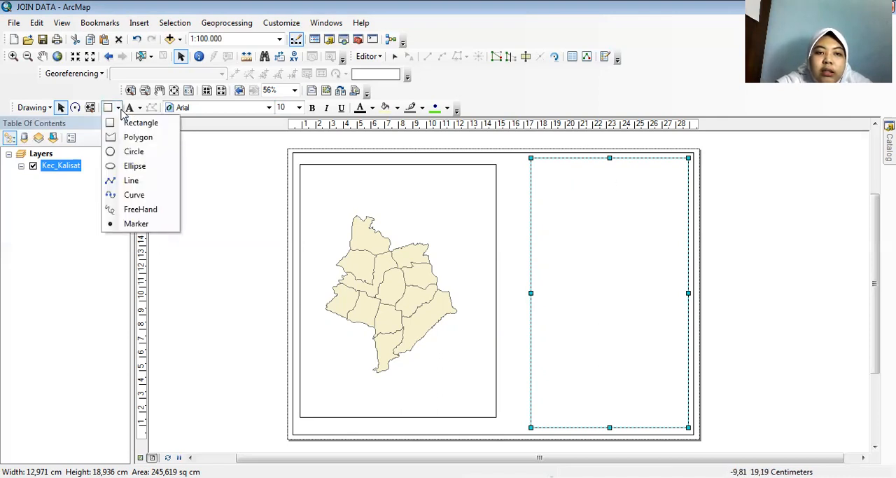
pyautogui.click(133, 185)
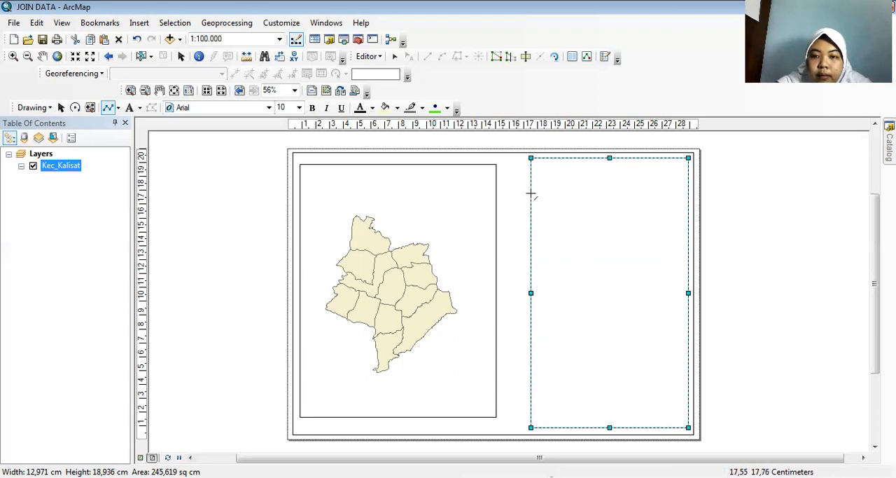
pyautogui.click(534, 194)
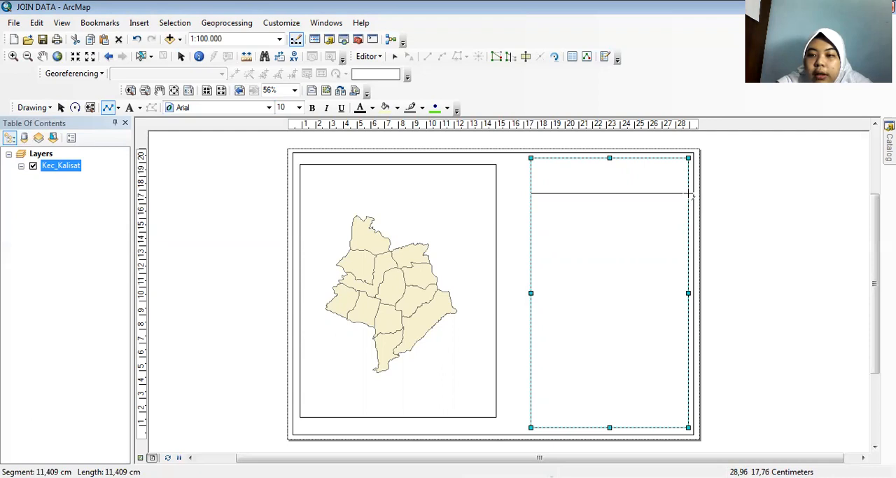
pyautogui.doubleClick(690, 193)
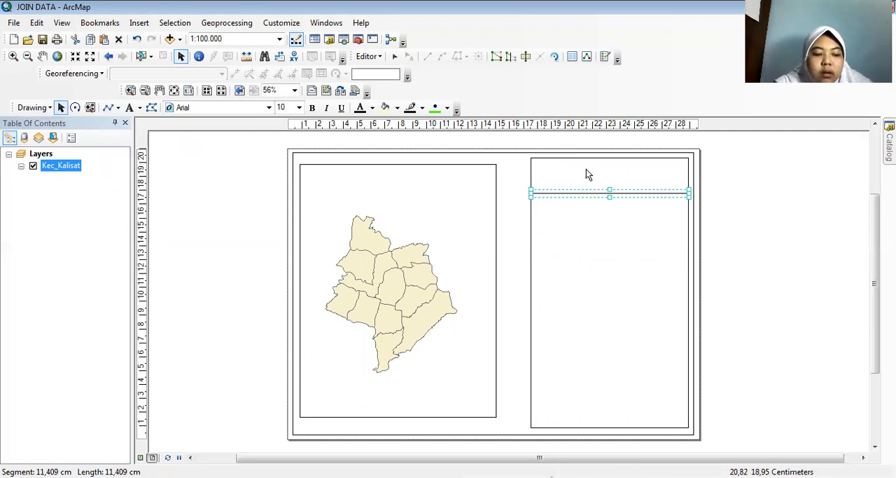
# Make three copies of the horizontal divider line and place them one below another in the upper half of the side panel.
pyautogui.moveTo(596, 194); pyautogui.dragTo(593, 221)
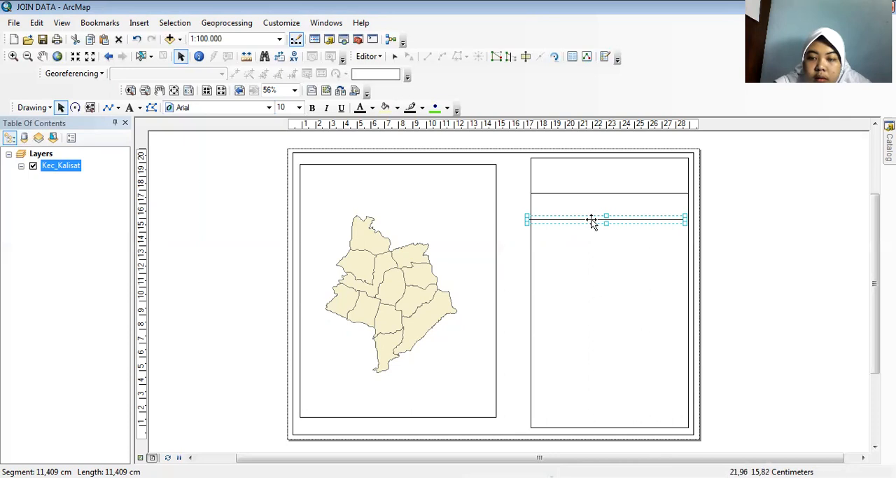
pyautogui.click(592, 221)
pyautogui.click(592, 221)
pyautogui.click(594, 222)
pyautogui.moveTo(596, 220); pyautogui.dragTo(596, 261)
pyautogui.click(595, 229)
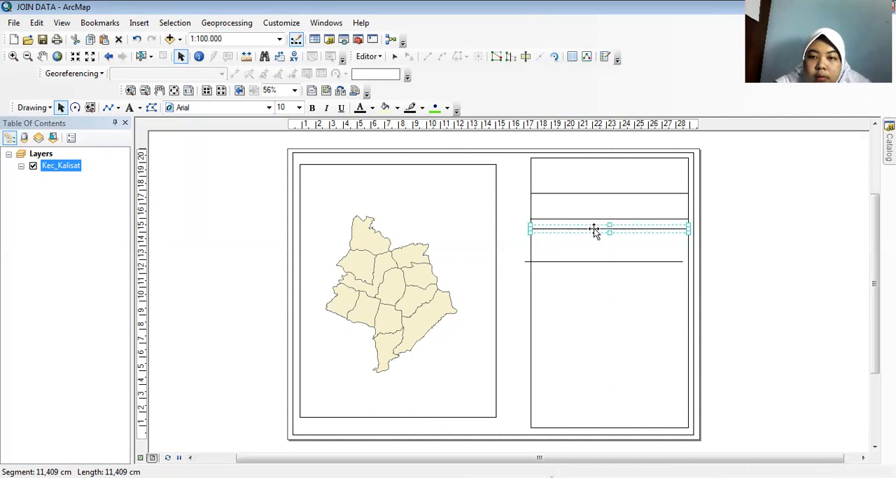
pyautogui.moveTo(596, 229); pyautogui.dragTo(596, 236)
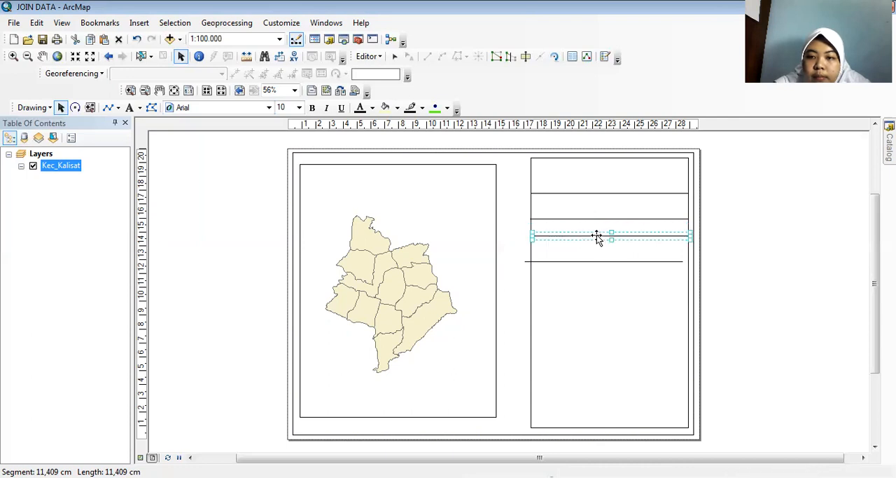
pyautogui.moveTo(598, 237); pyautogui.dragTo(600, 245)
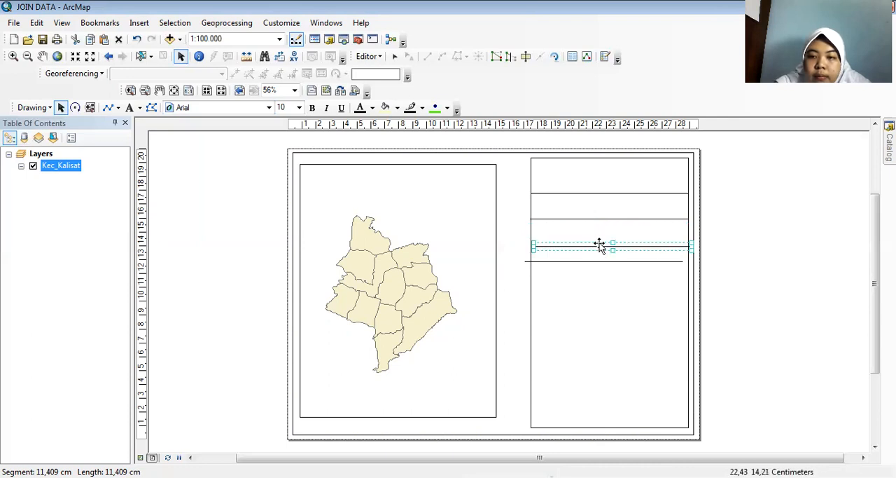
# Shift the lowest divider line to fit between the panel's side edges and lower it to about 11.9 cm page height.
pyautogui.click(599, 261)
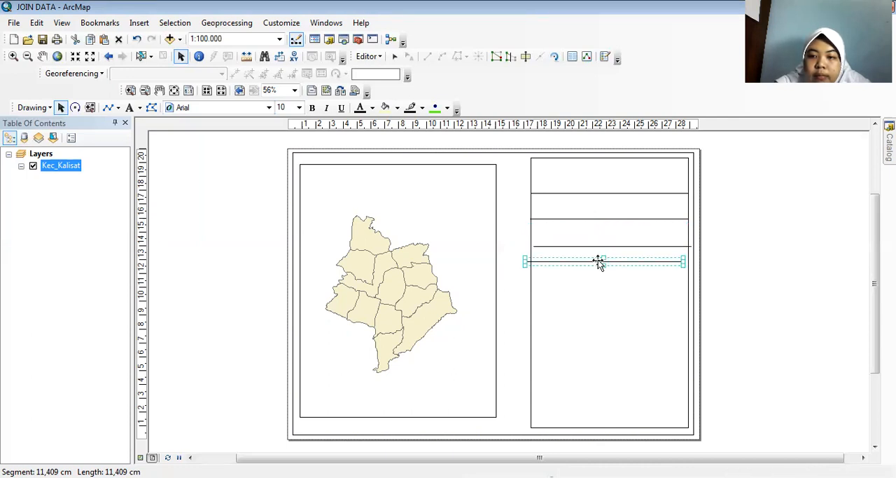
pyautogui.press('Right')
pyautogui.press('Right')
pyautogui.press('Left')
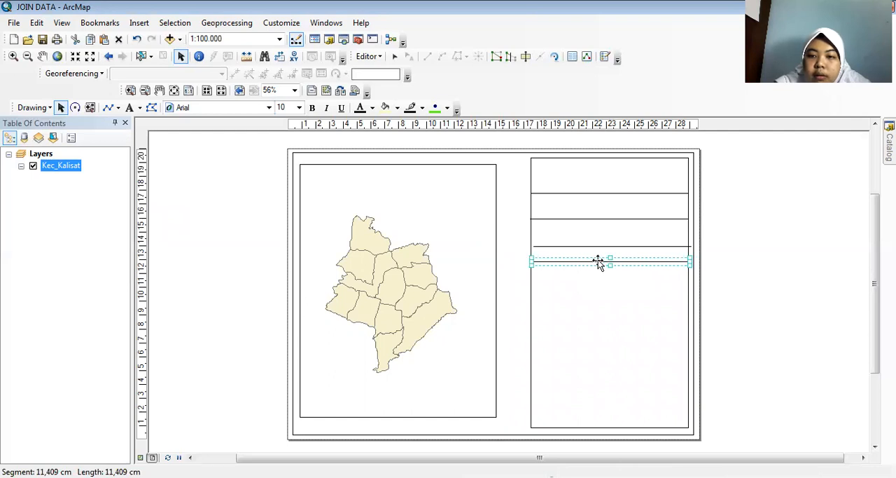
pyautogui.press('Down')
pyautogui.press('Down')
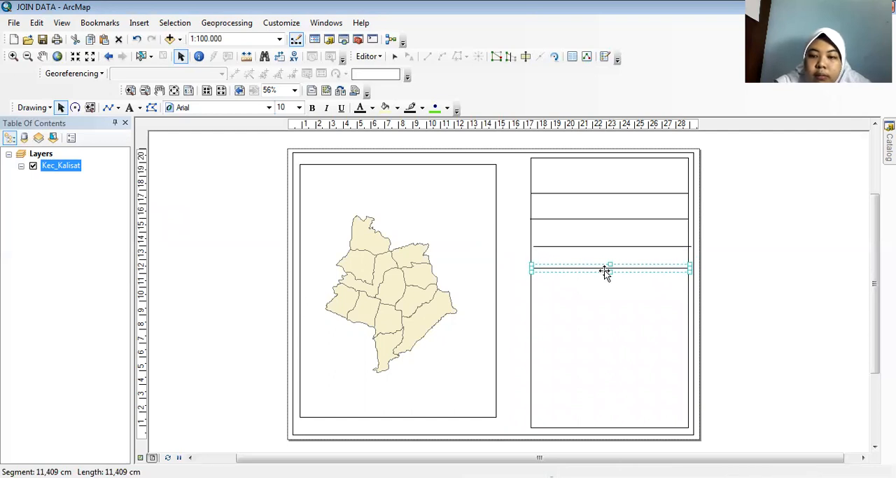
# Align the two lowest divider lines so their ends meet the side edges of the panel rectangle.
pyautogui.click(599, 245)
pyautogui.press('Left')
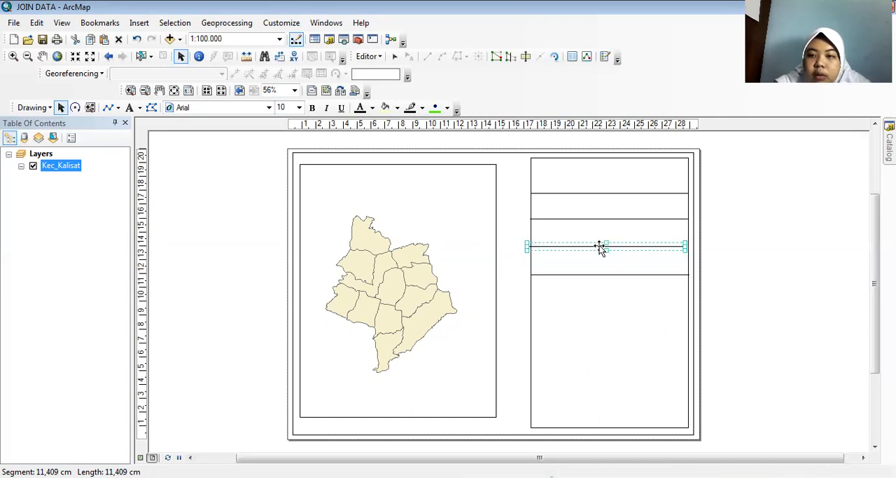
pyautogui.click(728, 265)
pyautogui.scroll(1, 624, 267)
pyautogui.scroll(-3, 623, 267)
pyautogui.scroll(-2, 625, 272)
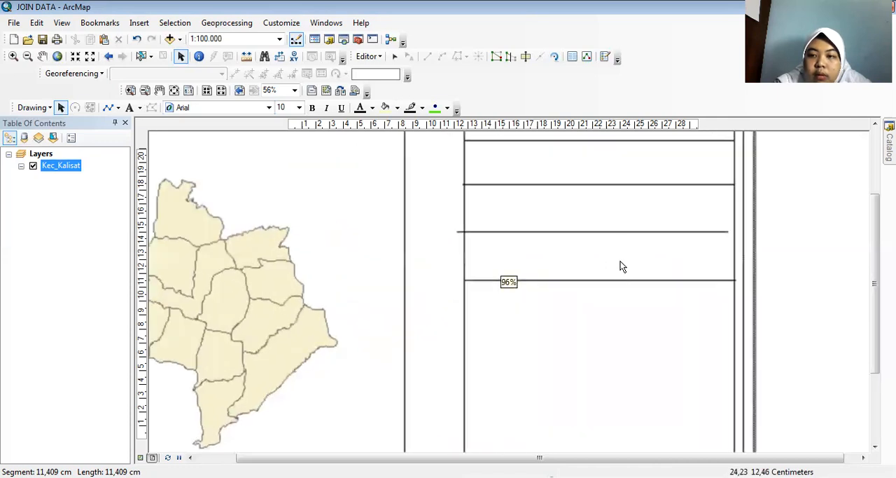
pyautogui.click(627, 232)
pyautogui.moveTo(629, 232); pyautogui.dragTo(633, 232)
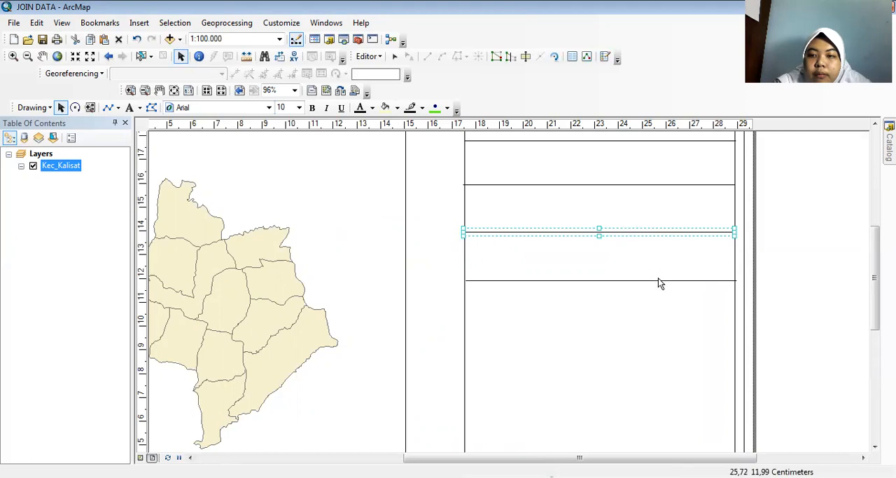
pyautogui.click(677, 280)
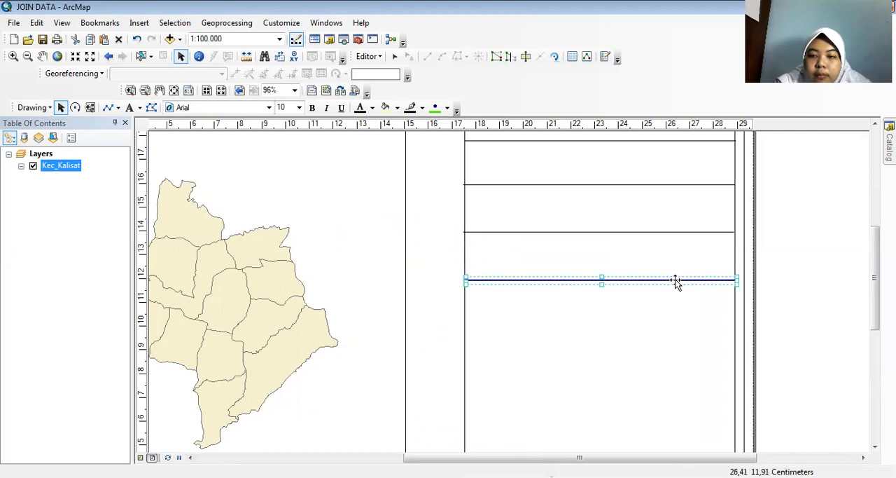
pyautogui.click(734, 308)
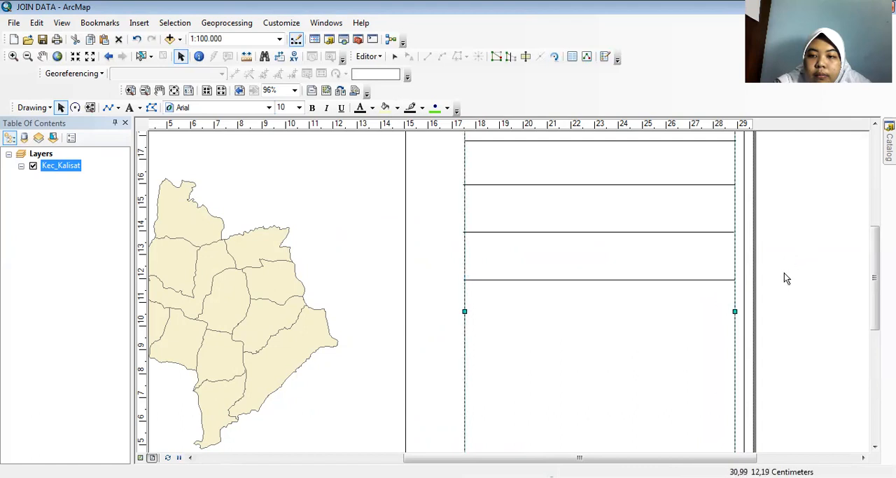
pyautogui.scroll(-3, 786, 273)
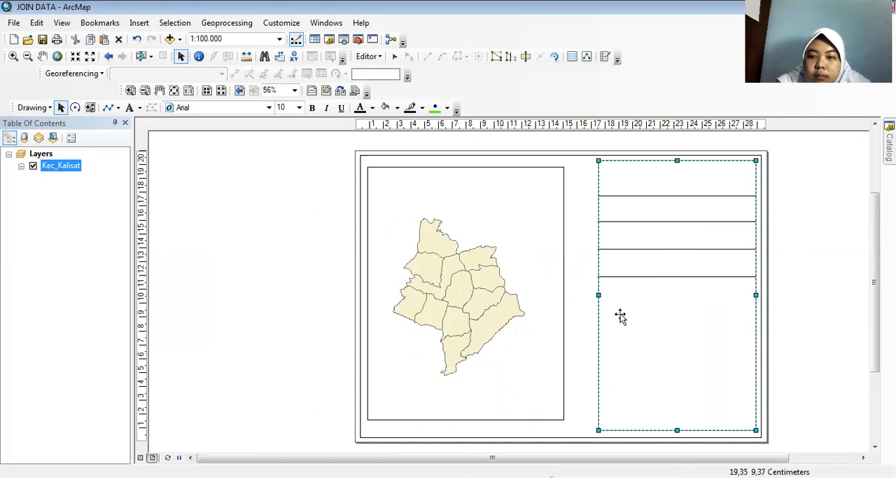
pyautogui.click(641, 276)
pyautogui.click(648, 277)
pyautogui.click(650, 277)
pyautogui.doubleClick(650, 278)
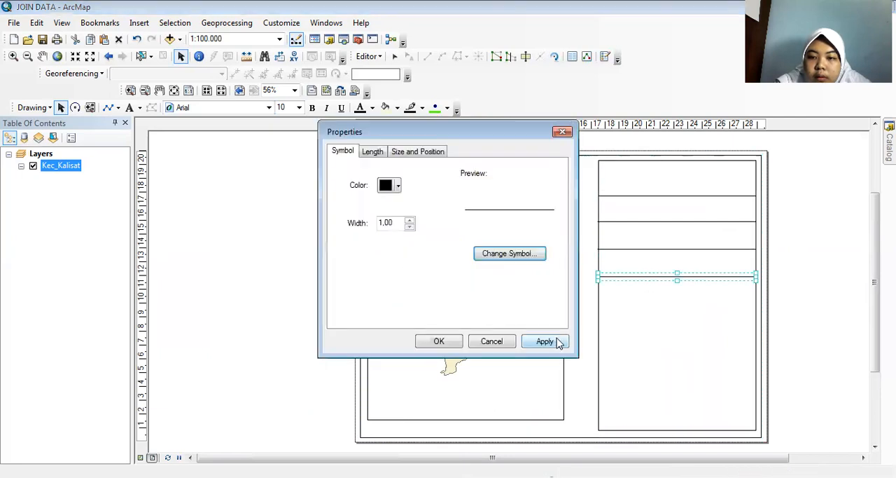
pyautogui.click(563, 132)
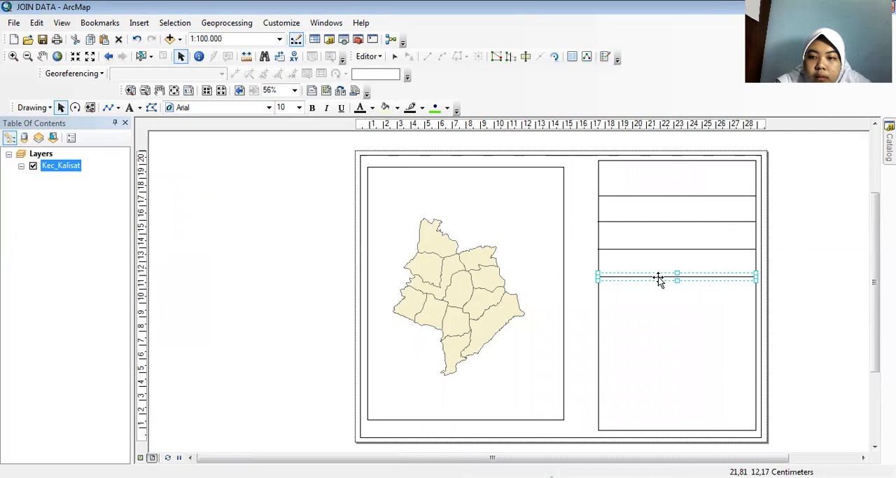
# Copy the lowest divider line twice further down the side panel, placing the copies at about 7.2 and 4.8 cm page height.
pyautogui.click(658, 278)
pyautogui.click(658, 278)
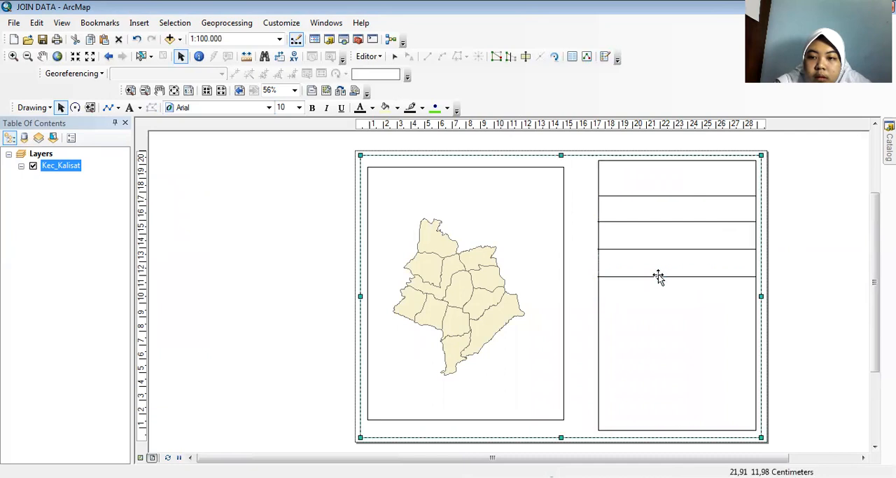
pyautogui.click(660, 278)
pyautogui.moveTo(661, 279); pyautogui.dragTo(661, 345)
pyautogui.click(662, 346)
pyautogui.click(664, 345)
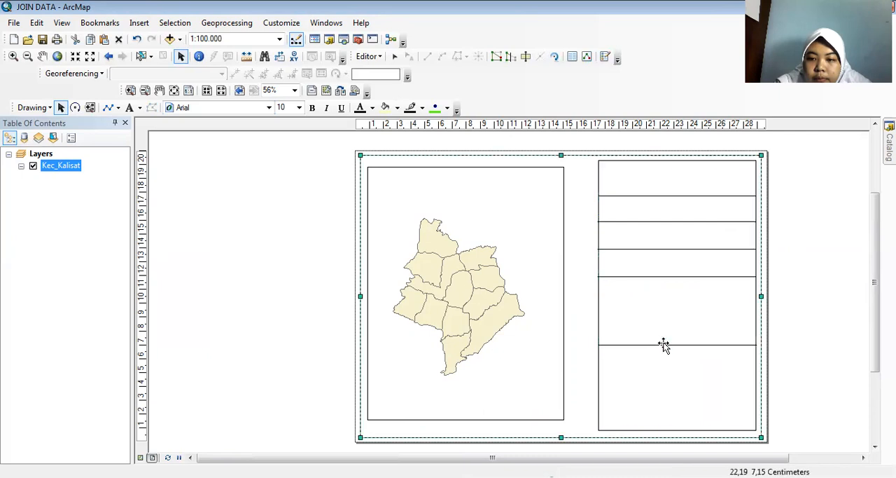
pyautogui.click(663, 345)
pyautogui.moveTo(665, 346); pyautogui.dragTo(666, 376)
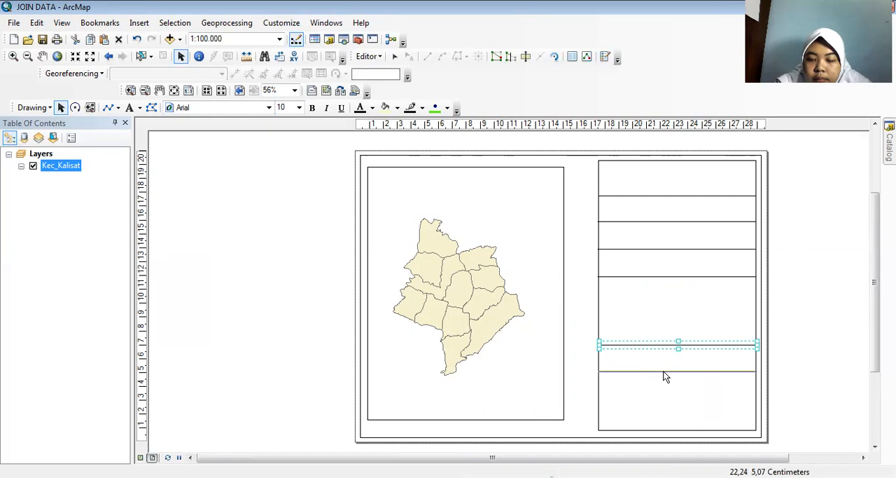
pyautogui.moveTo(666, 376); pyautogui.dragTo(664, 379)
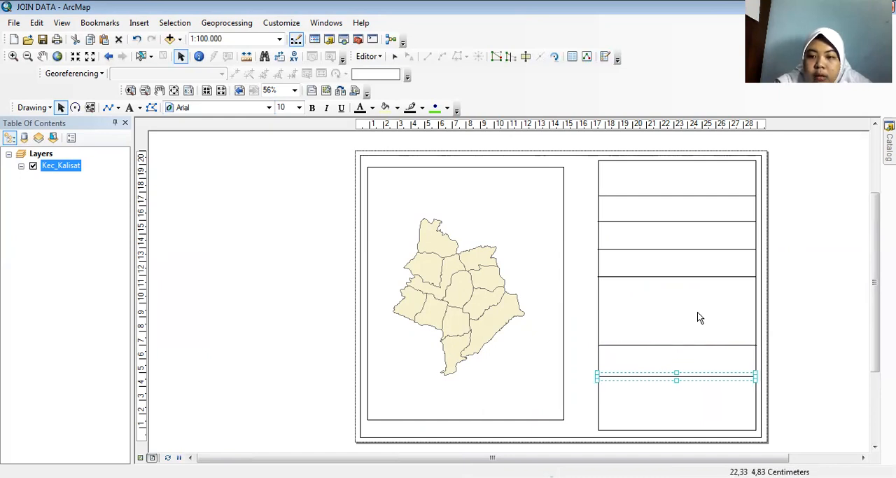
# Enlarge the data frame to reach the side panel and match the panel's upper and lower edges.
pyautogui.click(457, 210)
pyautogui.click(512, 173)
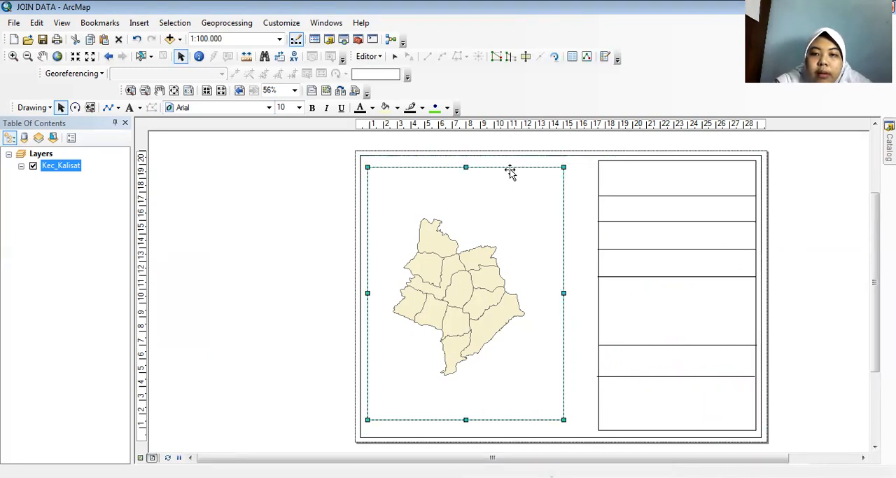
pyautogui.moveTo(565, 169); pyautogui.dragTo(594, 164)
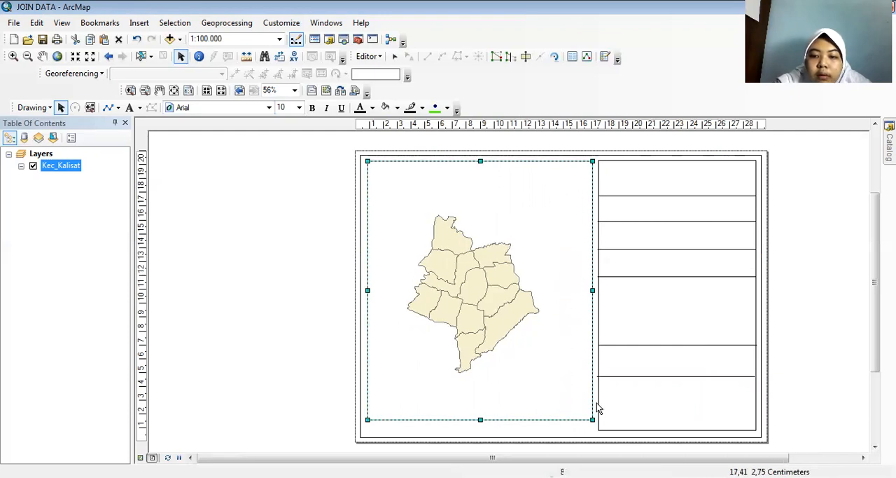
pyautogui.moveTo(591, 419); pyautogui.dragTo(597, 434)
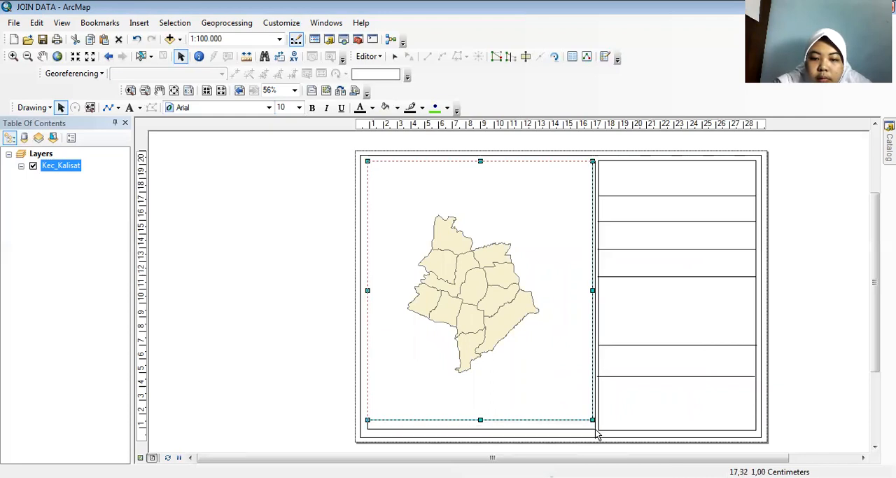
pyautogui.moveTo(597, 434); pyautogui.dragTo(594, 428)
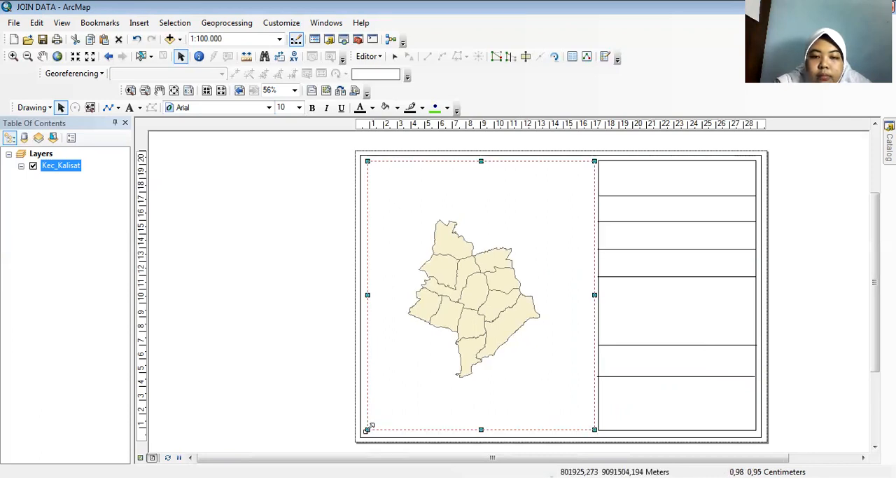
# Enlarge the district map inside the data frame to a scale of 1:63.360.
pyautogui.click(399, 192)
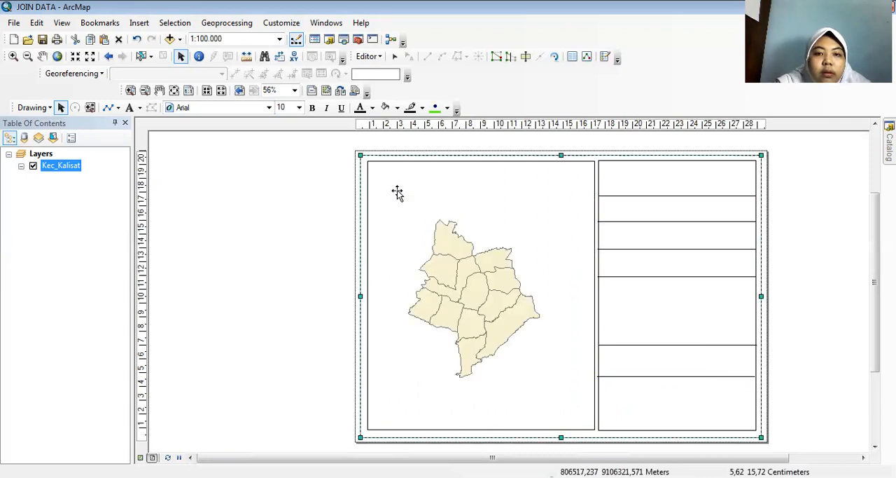
pyautogui.click(91, 59)
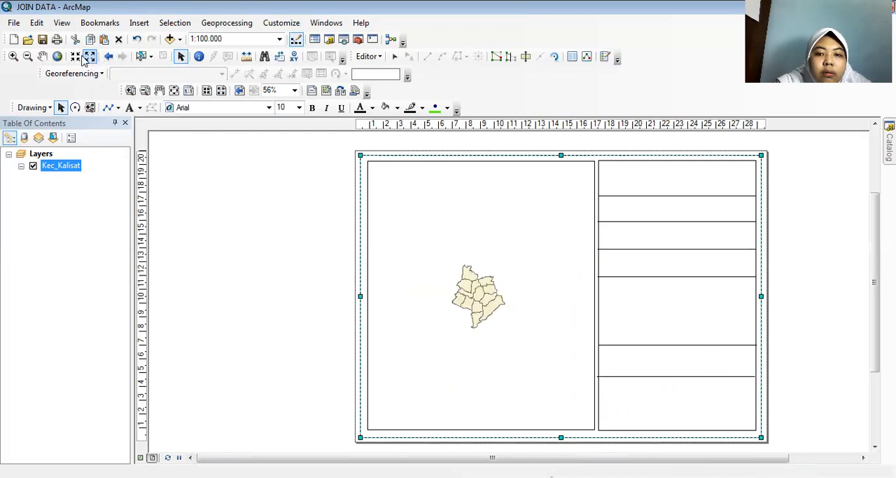
pyautogui.click(75, 58)
pyautogui.click(75, 58)
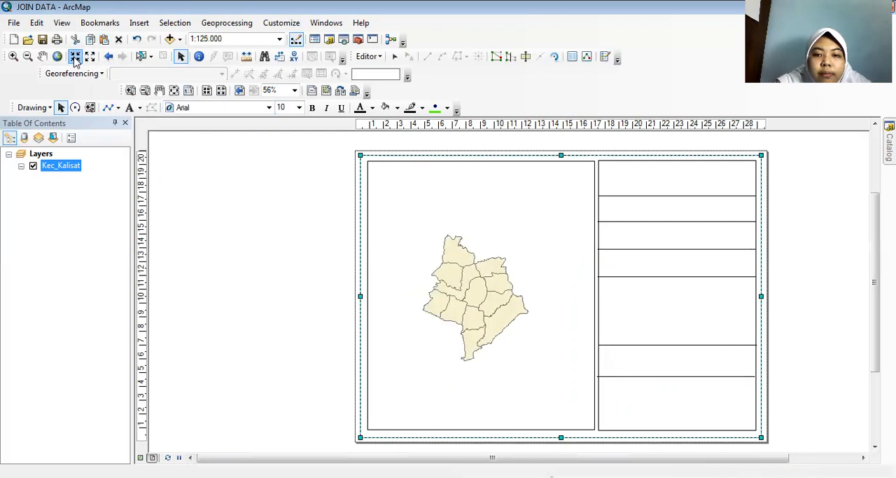
pyautogui.click(75, 58)
pyautogui.click(75, 59)
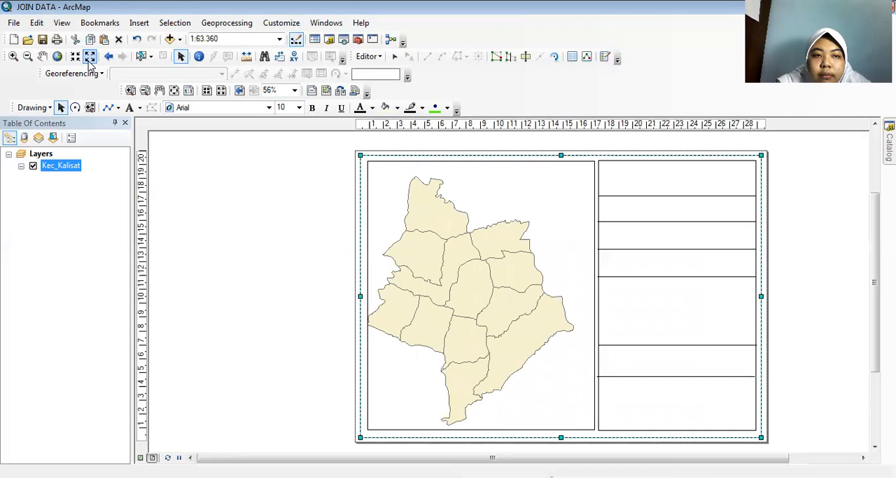
# Pan the district map within the data frame so it sits centred and clear of the frame edges.
pyautogui.moveTo(412, 278); pyautogui.dragTo(425, 279)
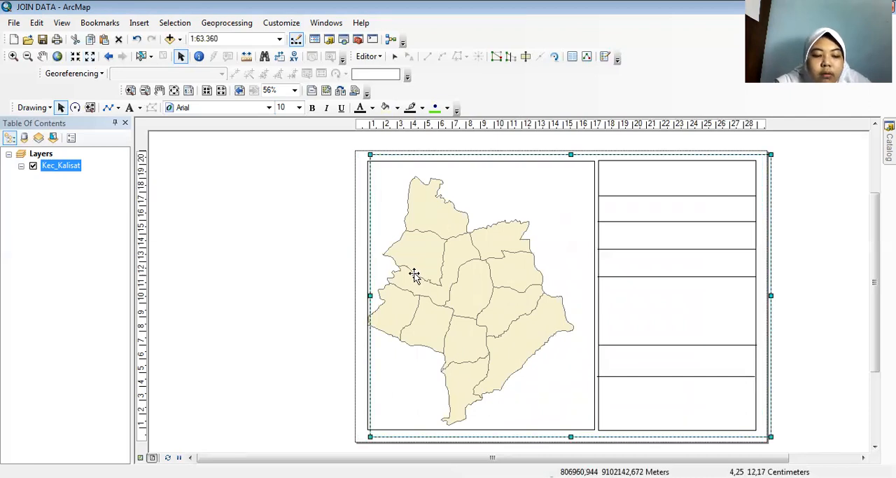
pyautogui.hotkey('ctrl', 'z')
pyautogui.click(451, 285)
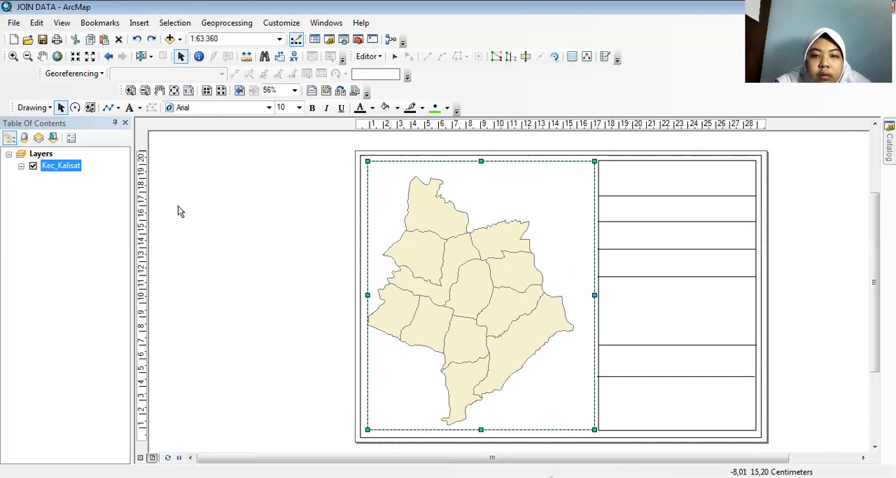
pyautogui.click(42, 56)
pyautogui.moveTo(430, 304)
pyautogui.mouseDown()
pyautogui.moveTo(440, 306)
pyautogui.moveTo(439, 297)
pyautogui.mouseUp()
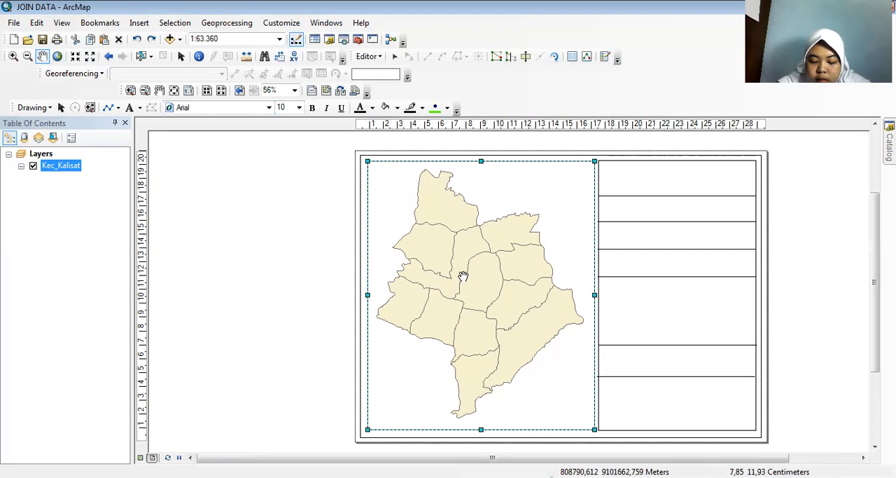
# Set the Kec_Kalisat layer's symbology to graduated colors based on the ISLAM field.
pyautogui.rightClick(74, 166)
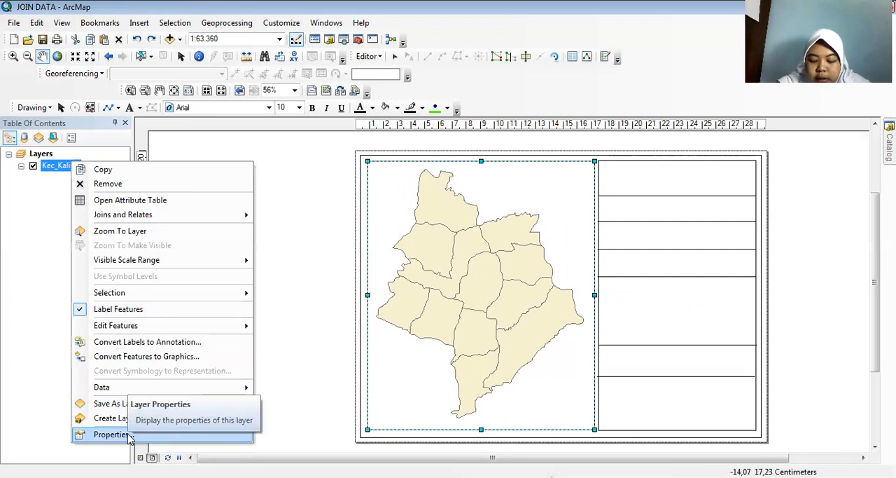
pyautogui.click(121, 436)
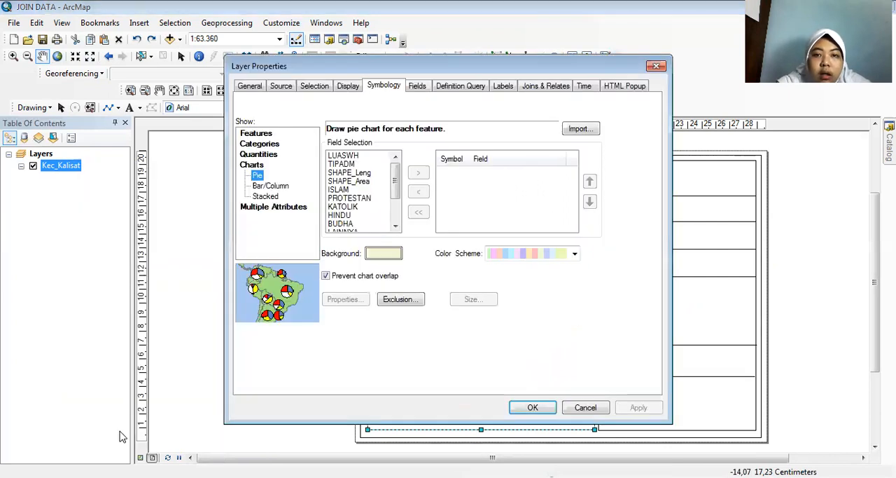
pyautogui.click(267, 157)
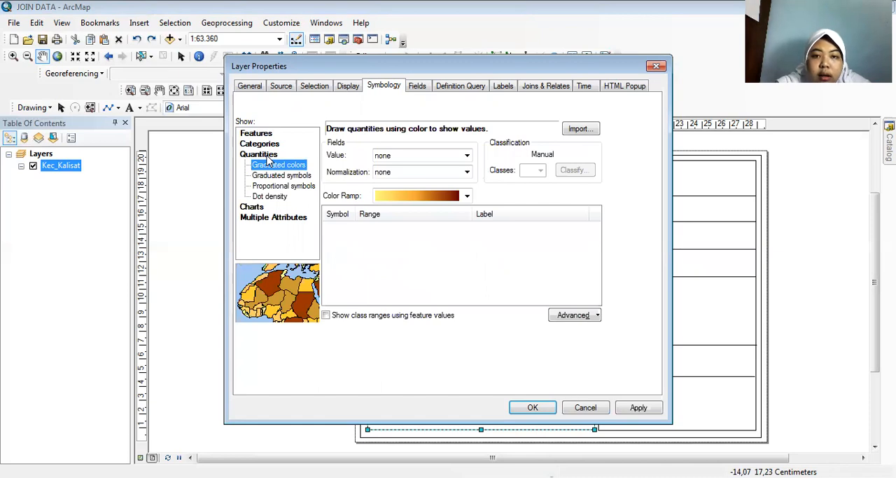
pyautogui.click(396, 157)
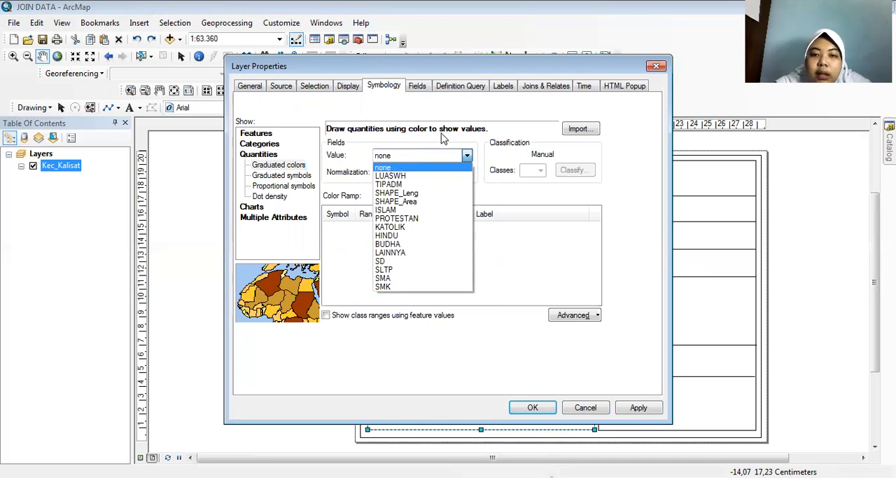
pyautogui.click(402, 212)
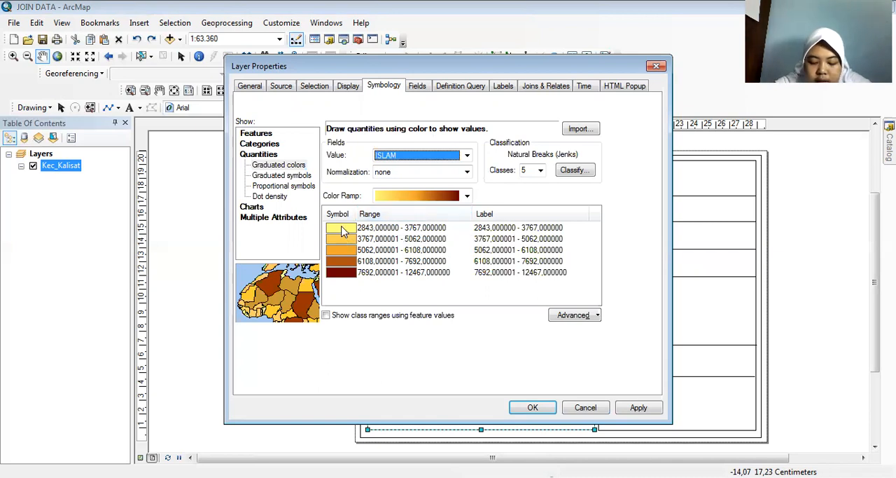
# Look through the available color ramps and apply the graduated symbology with the existing yellow-to-dark-red ramp.
pyautogui.click(413, 198)
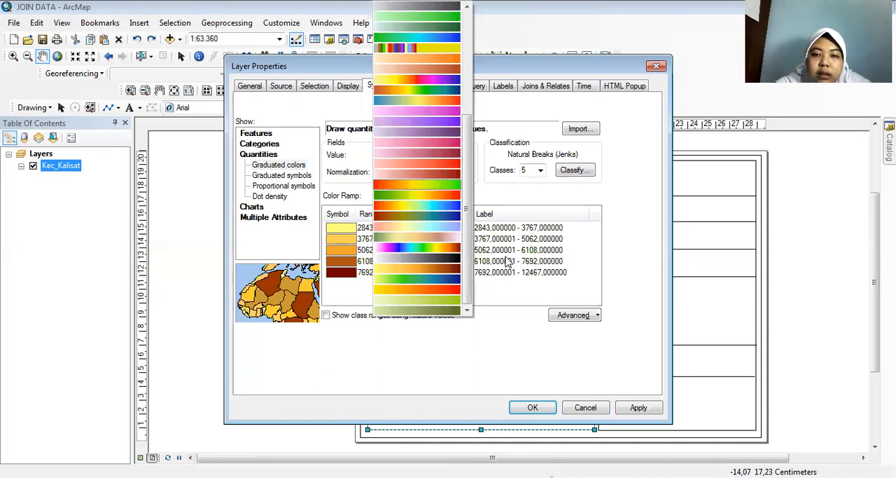
pyautogui.click(508, 261)
pyautogui.click(395, 198)
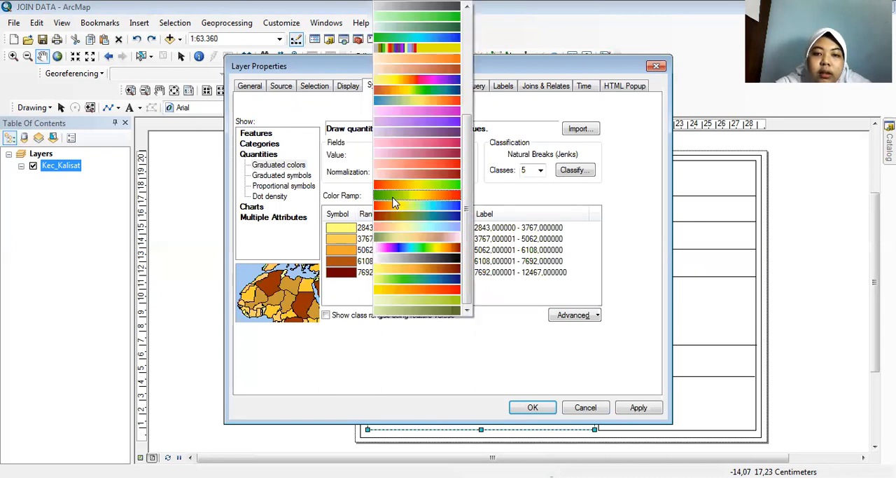
pyautogui.moveTo(464, 129); pyautogui.dragTo(477, 25)
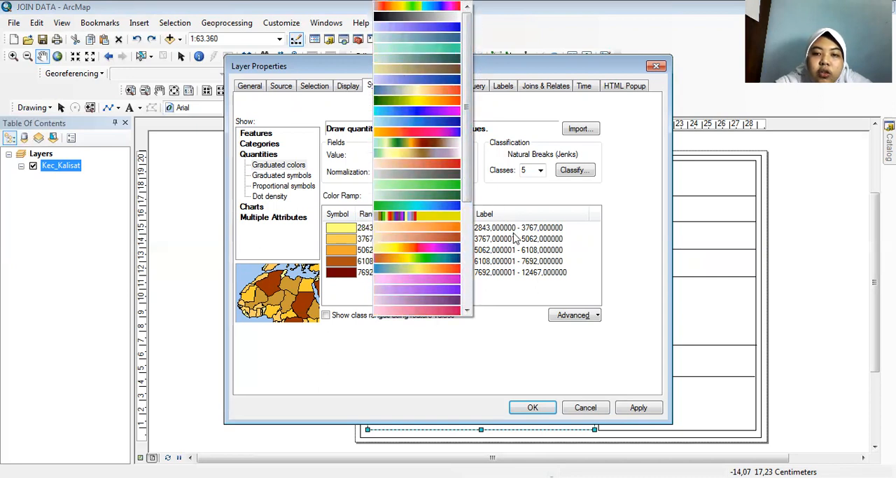
pyautogui.click(516, 238)
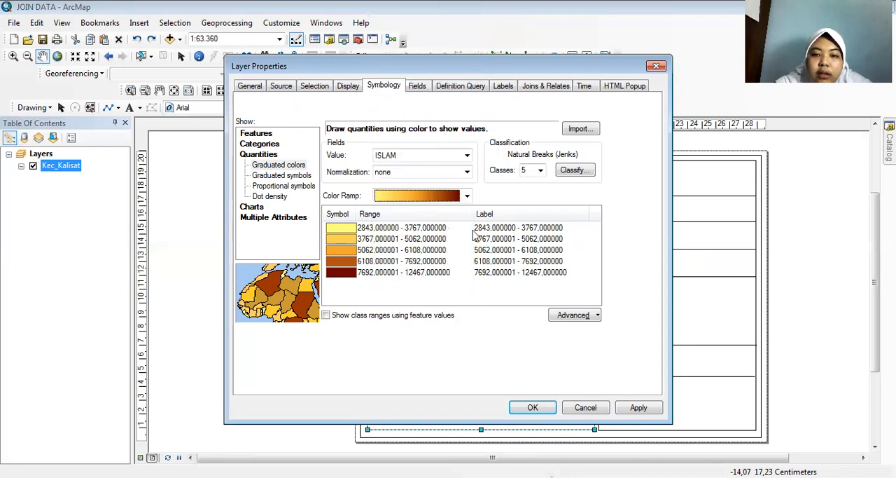
pyautogui.click(530, 410)
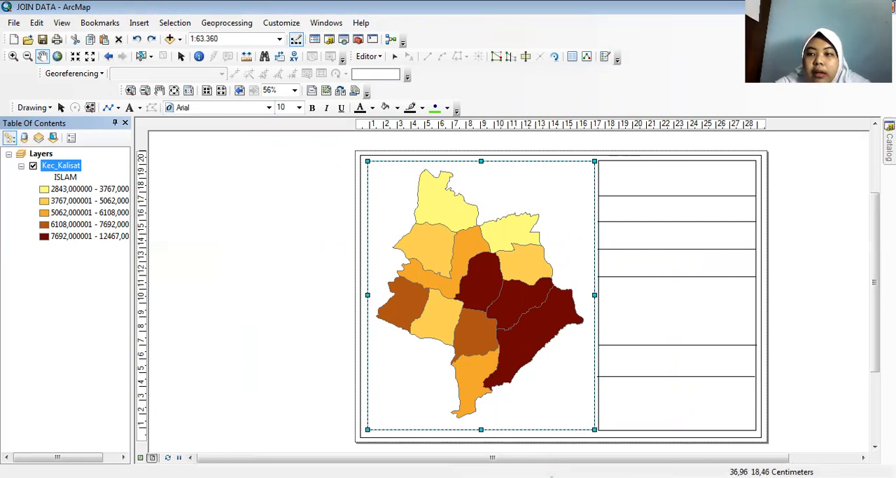
# Add the Batas_Admin_Jember.shp boundary layer from the Jember SHP folder to the map.
pyautogui.moveTo(889, 145)
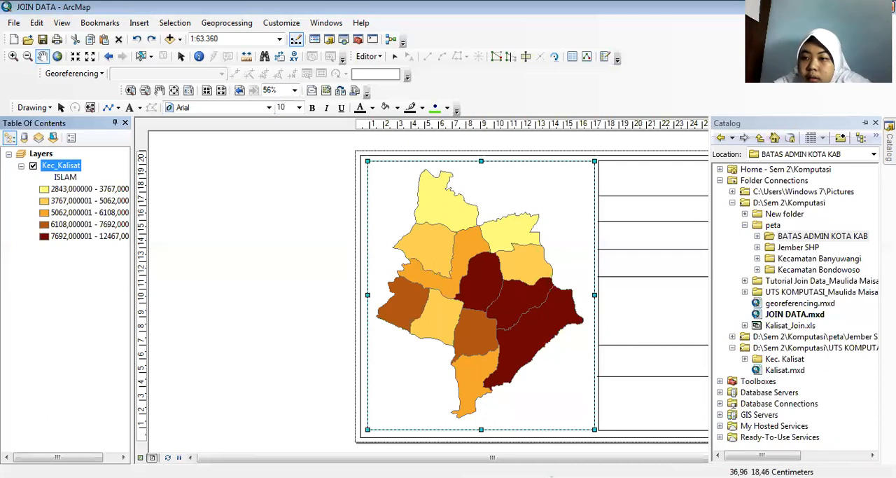
pyautogui.click(812, 249)
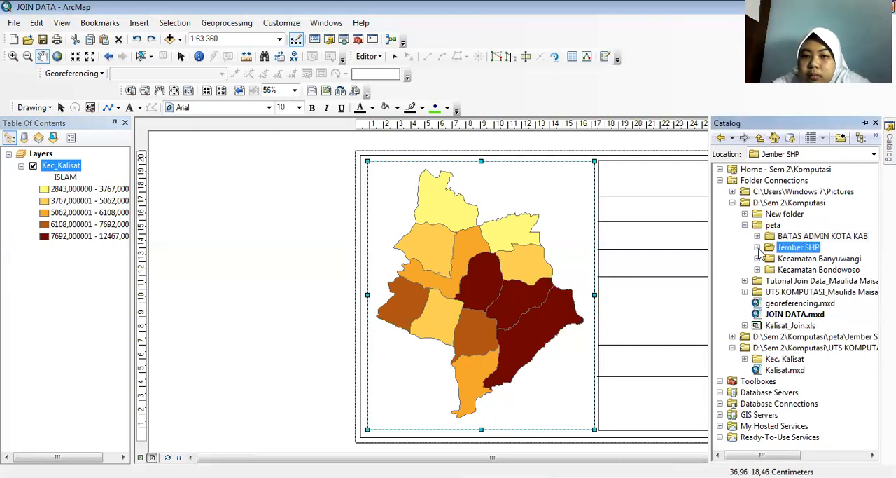
pyautogui.click(757, 247)
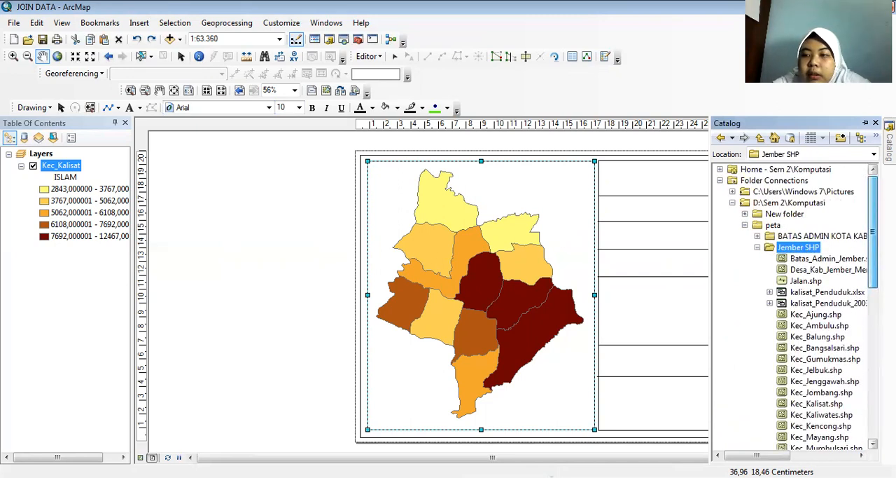
pyautogui.click(757, 236)
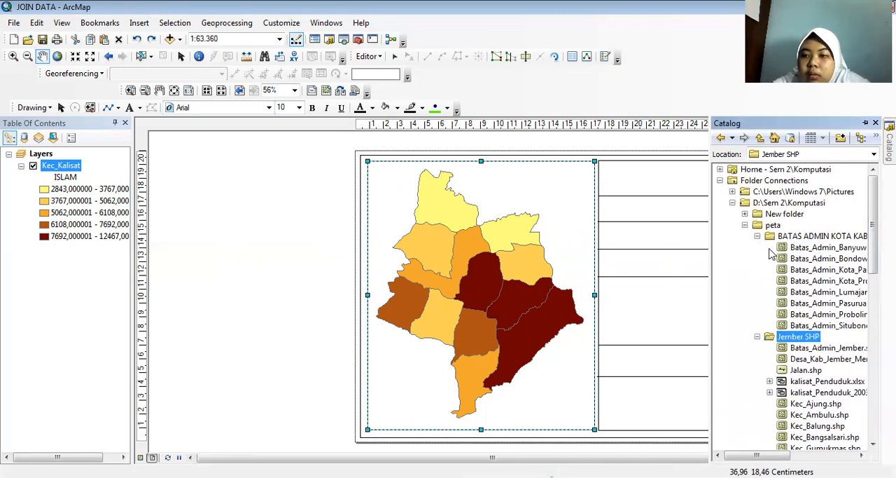
pyautogui.click(829, 348)
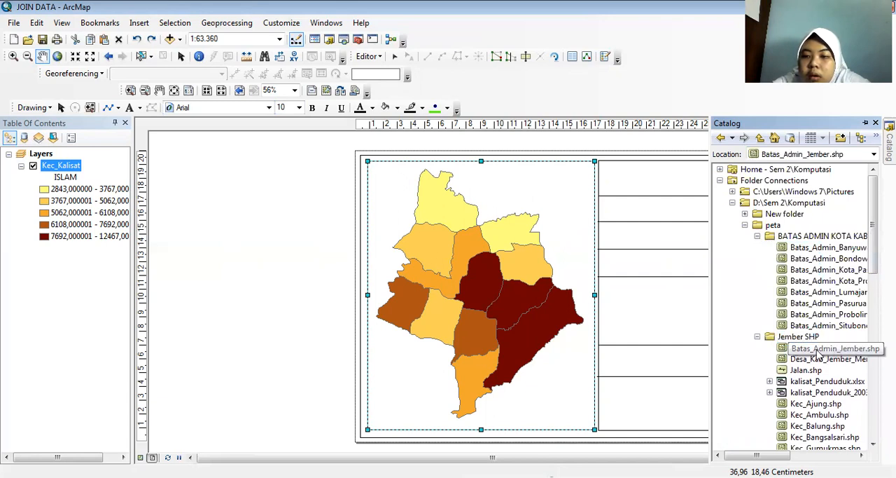
pyautogui.moveTo(818, 353); pyautogui.dragTo(572, 364)
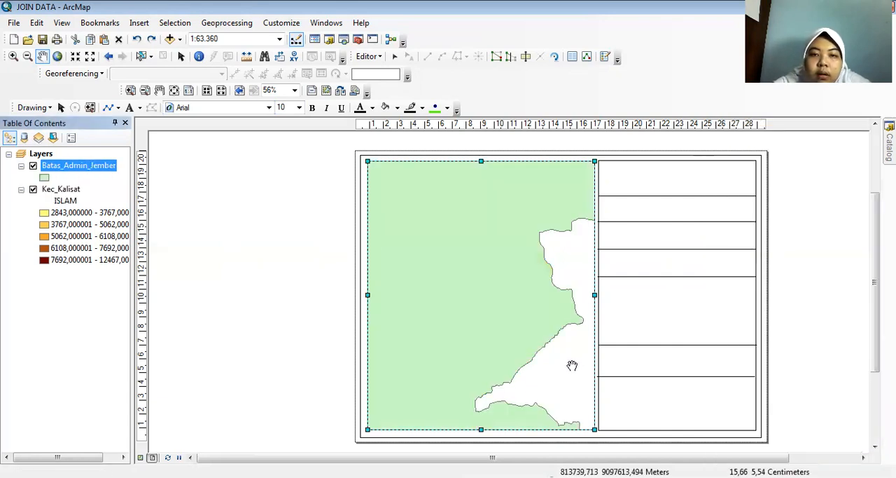
# Move the Kec_Kalisat layer above Batas_Admin_Jember in the layer order.
pyautogui.click(61, 191)
pyautogui.doubleClick(60, 191)
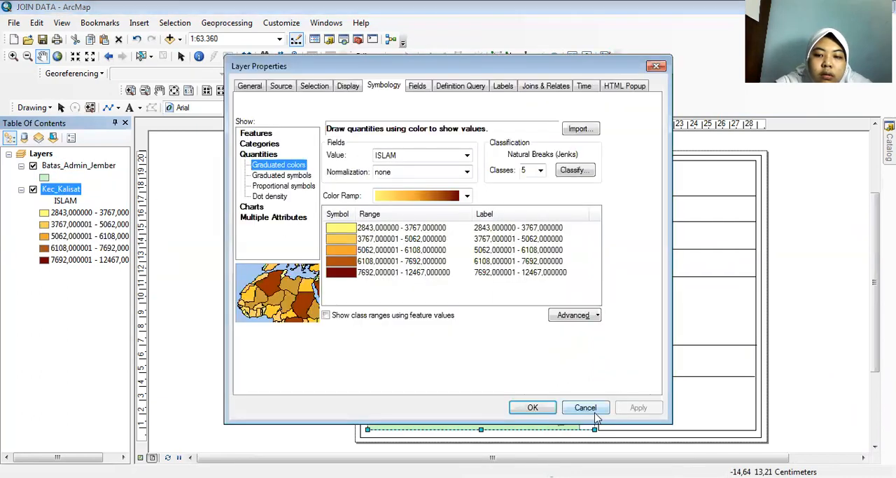
pyautogui.click(656, 66)
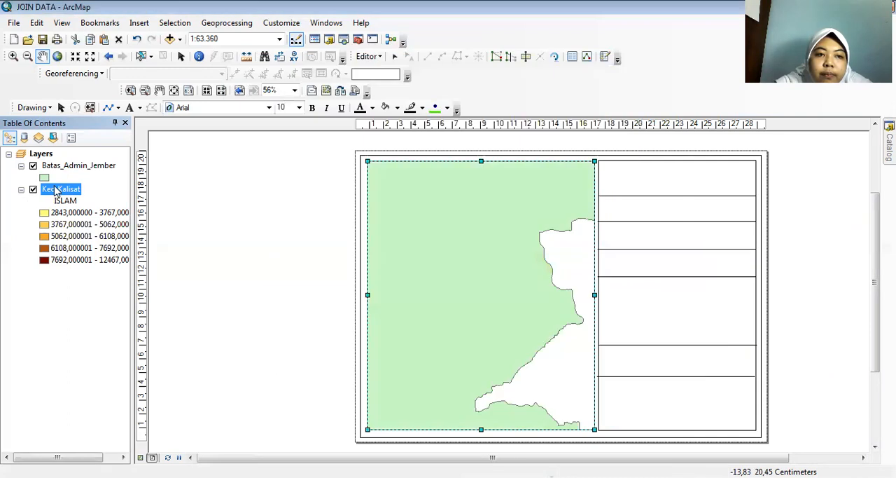
pyautogui.moveTo(60, 191); pyautogui.dragTo(62, 163)
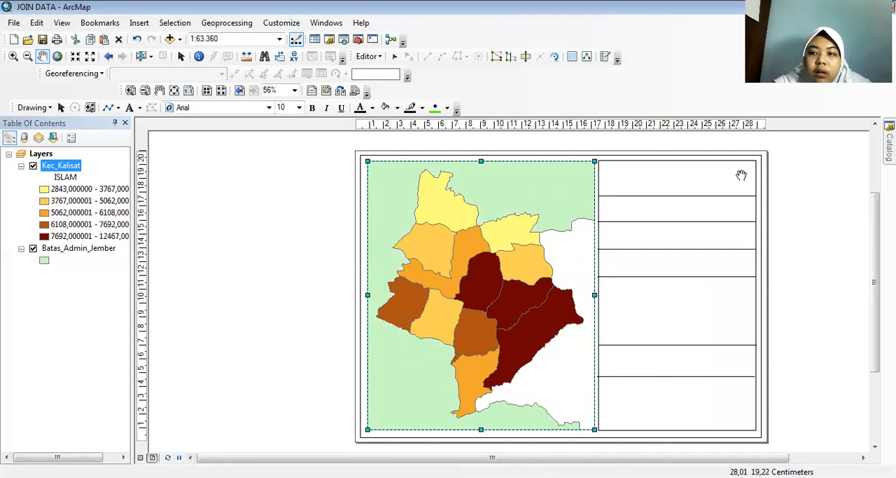
# Insert the picture "logo UNEJ" from the Pictures library into the layout.
pyautogui.moveTo(647, 458); pyautogui.dragTo(698, 458)
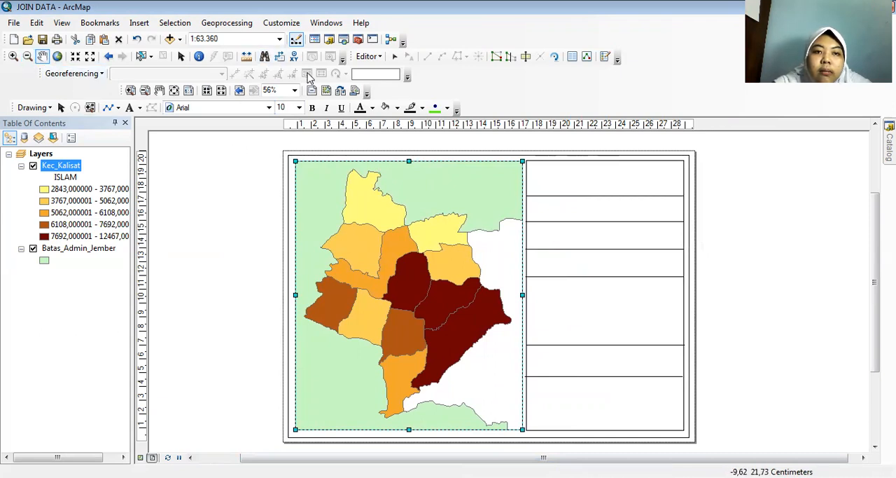
pyautogui.click(181, 56)
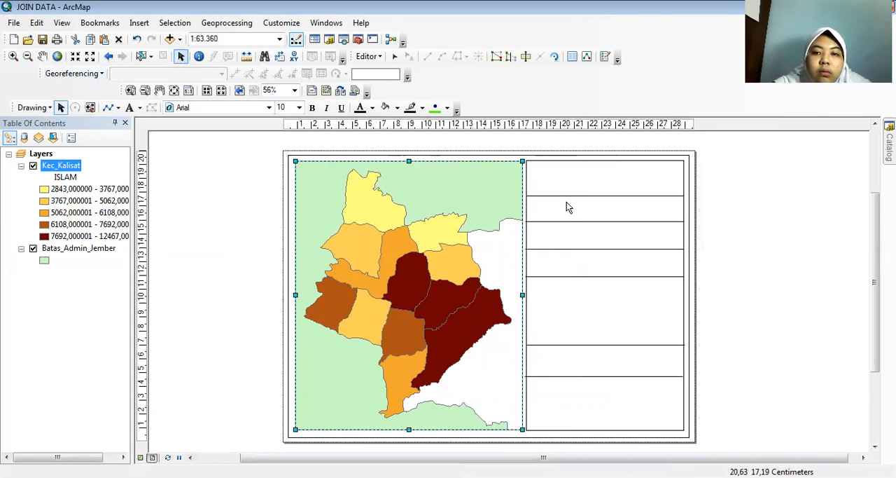
pyautogui.click(554, 177)
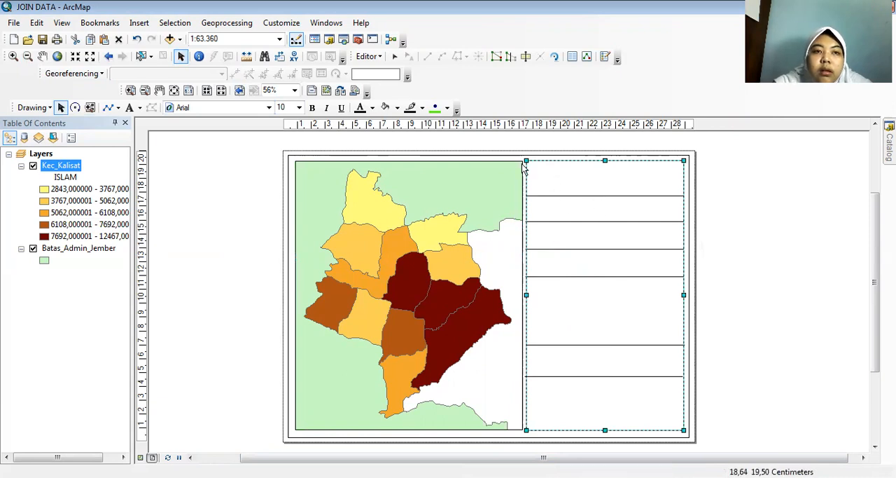
pyautogui.click(144, 25)
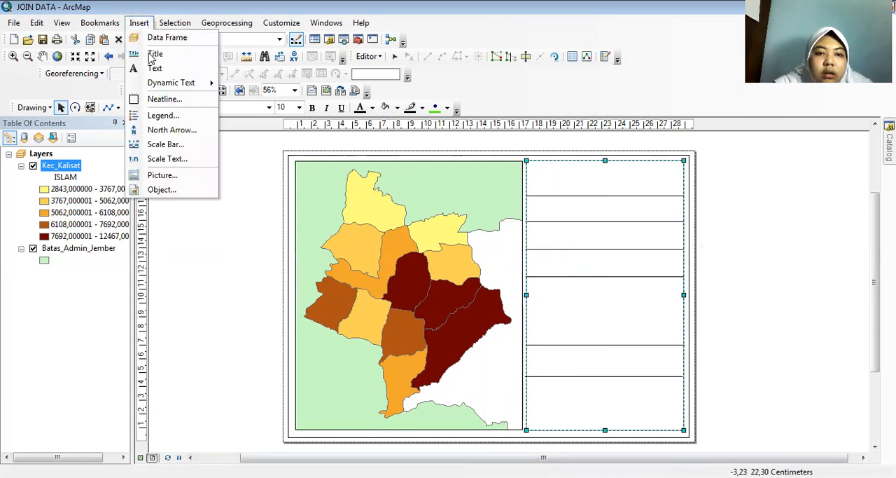
pyautogui.click(173, 181)
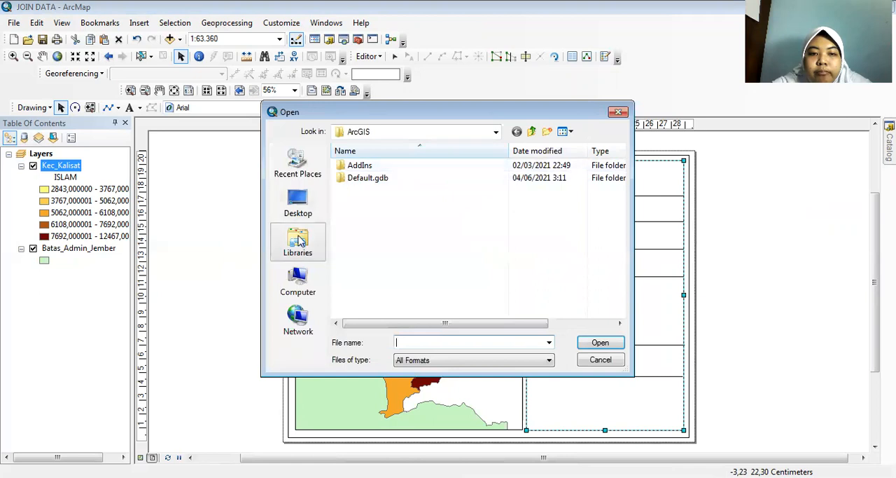
pyautogui.click(299, 240)
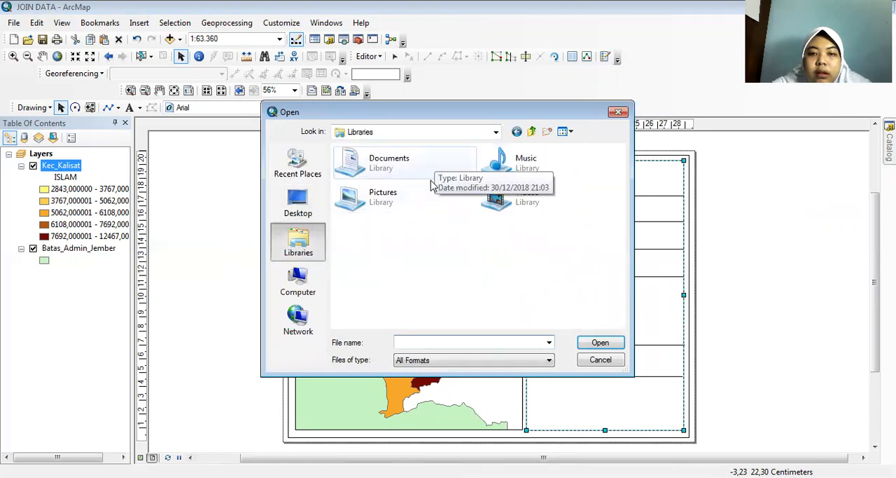
pyautogui.click(432, 203)
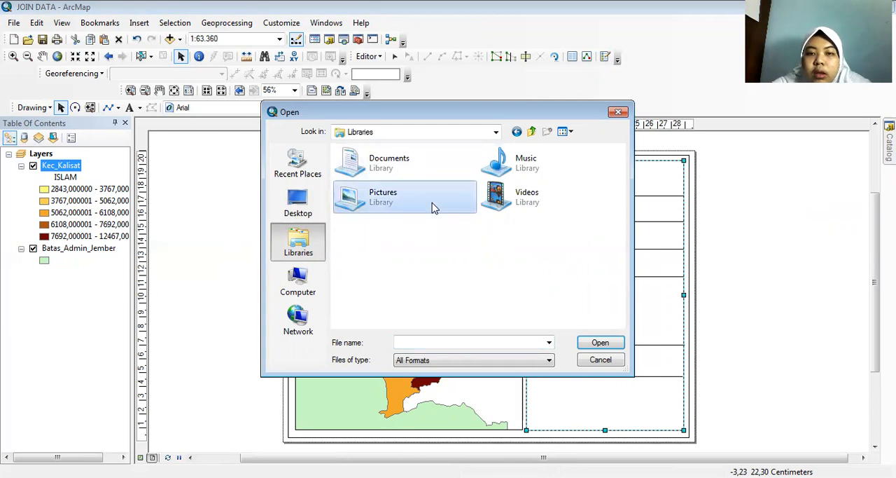
pyautogui.doubleClick(432, 204)
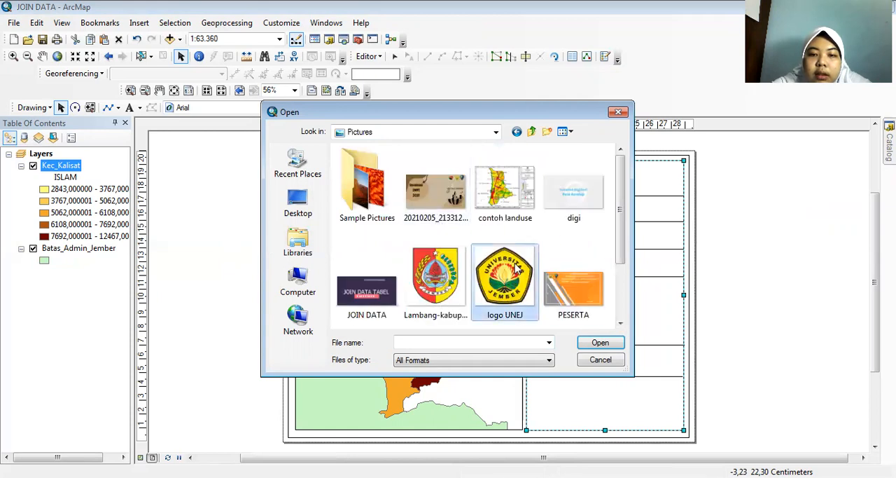
pyautogui.click(516, 268)
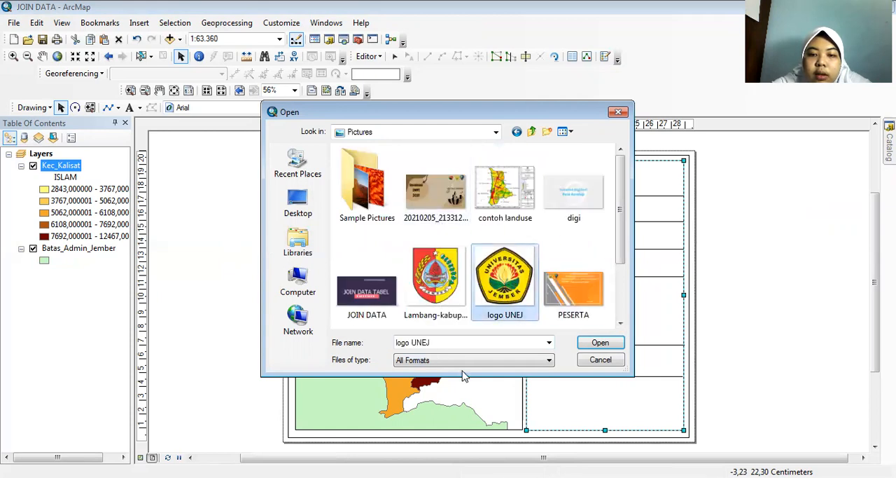
pyautogui.click(615, 346)
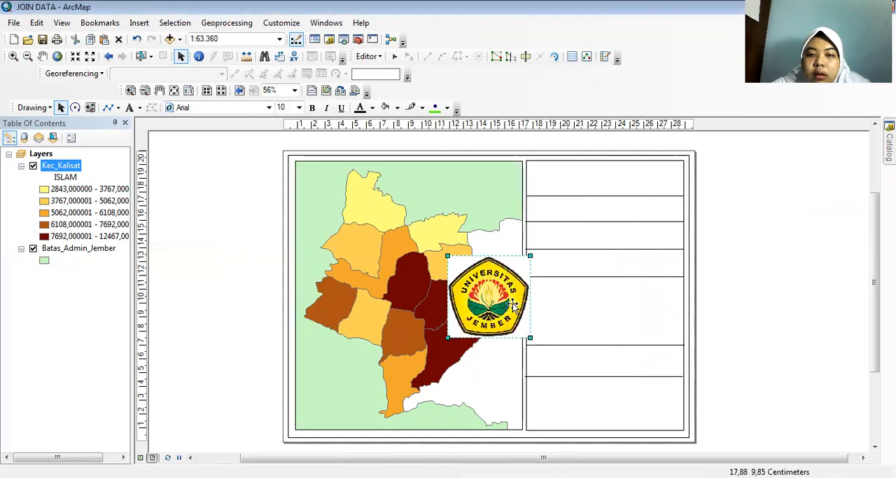
# Move the university logo to the upper middle of the side panel's first row and shrink it to about 1.4 cm wide.
pyautogui.moveTo(513, 302); pyautogui.dragTo(609, 228)
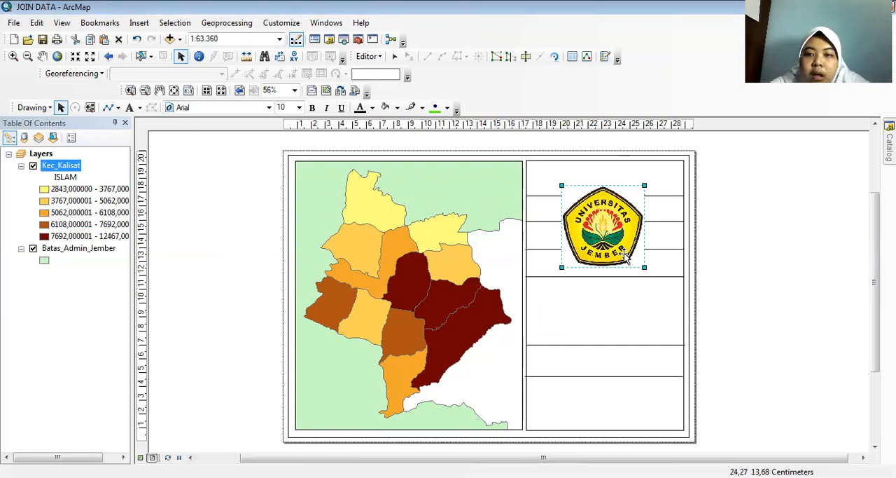
pyautogui.scroll(-1, 667, 241)
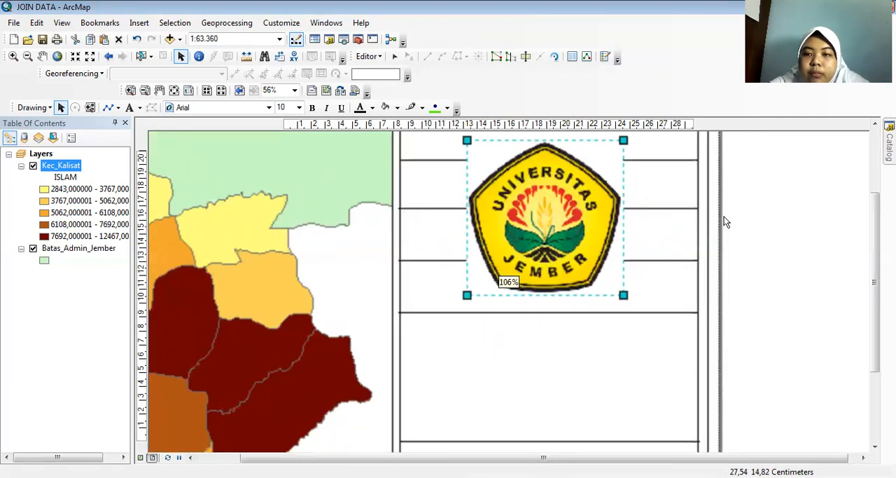
pyautogui.moveTo(875, 259); pyautogui.dragTo(875, 209)
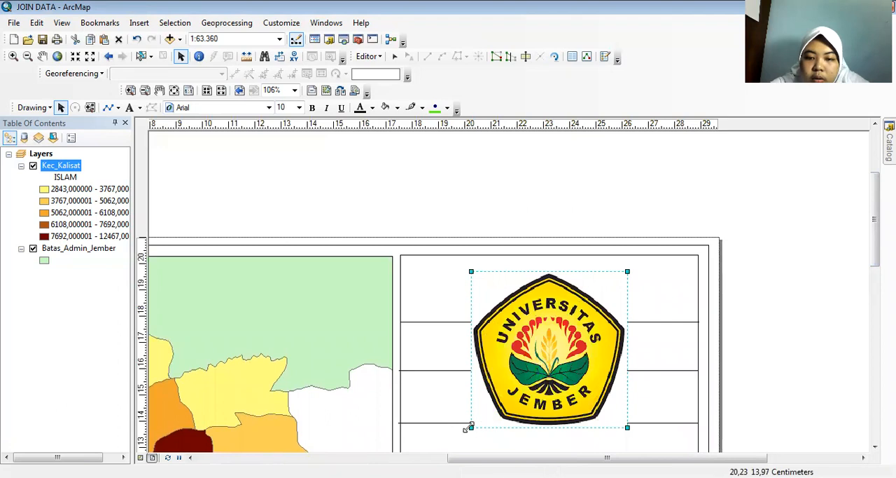
pyautogui.moveTo(468, 427); pyautogui.dragTo(527, 296)
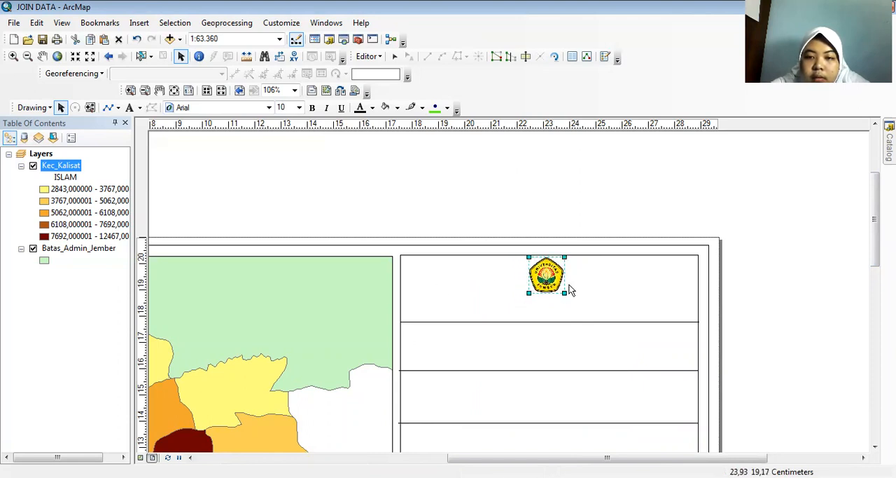
pyautogui.click(616, 280)
pyautogui.click(744, 281)
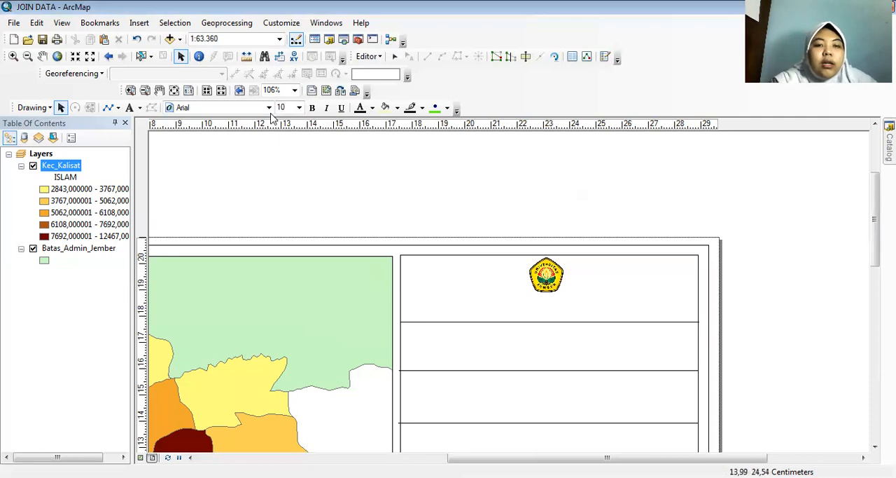
# Add the text "PERENCANAAN WILAYAH DAN KOTA" centred beneath the university logo and make it bold.
pyautogui.click(131, 108)
pyautogui.click(509, 302)
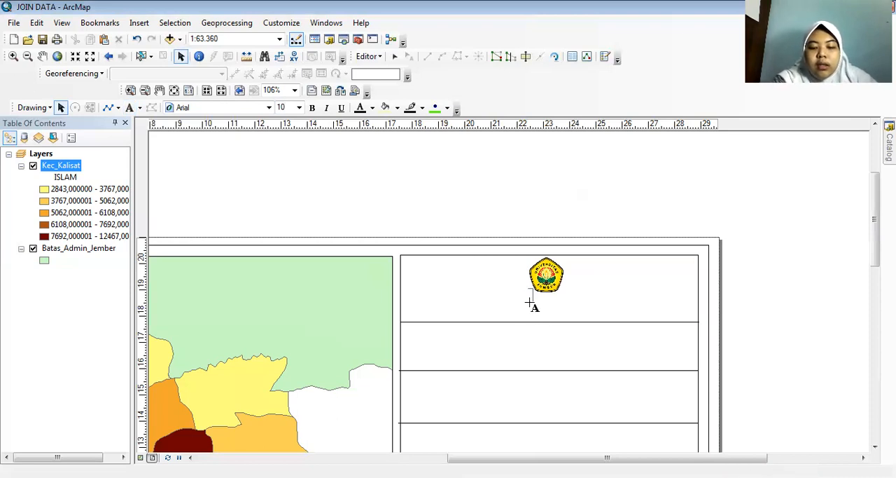
pyautogui.write('PERENCANAAN')
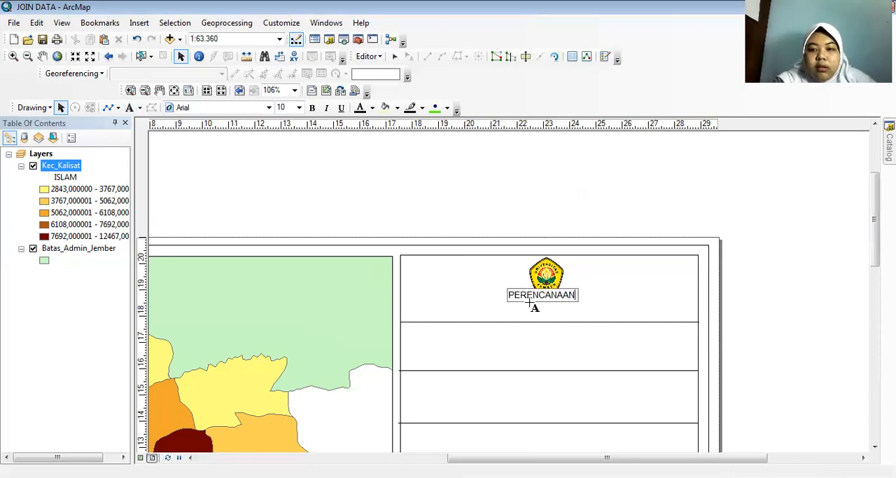
pyautogui.write(' WILYAG')
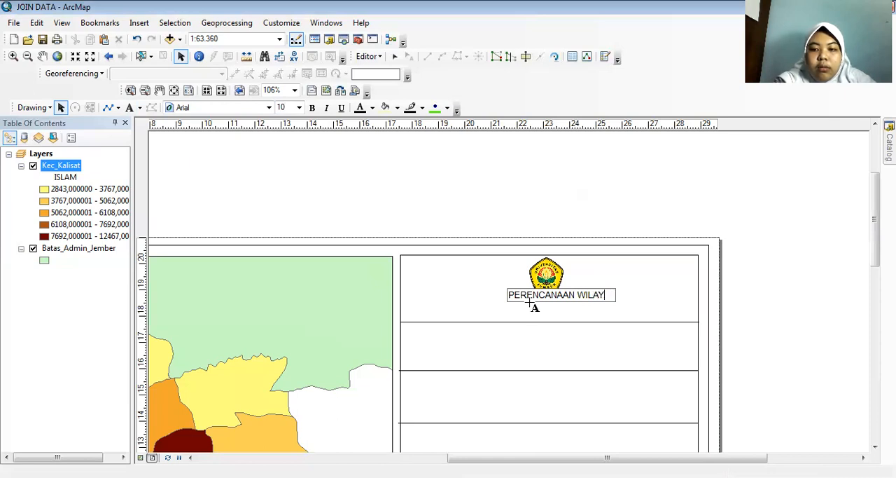
pyautogui.write(' DAN KOTA')
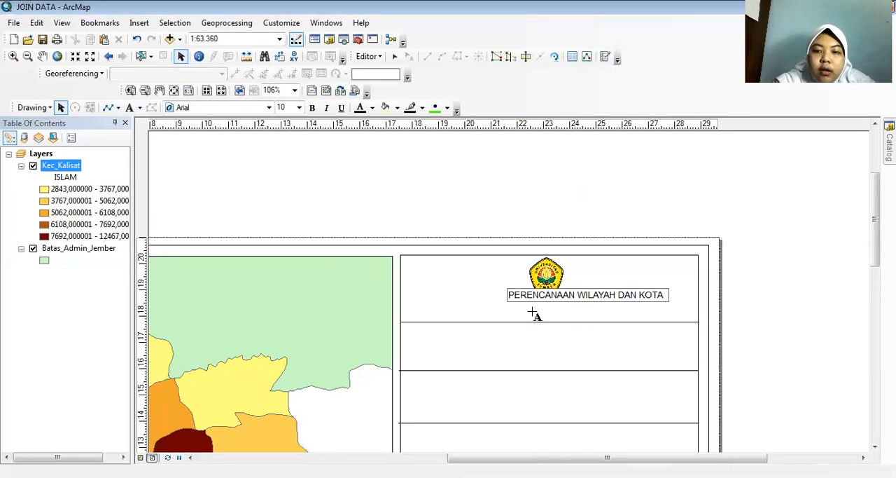
pyautogui.press('Return')
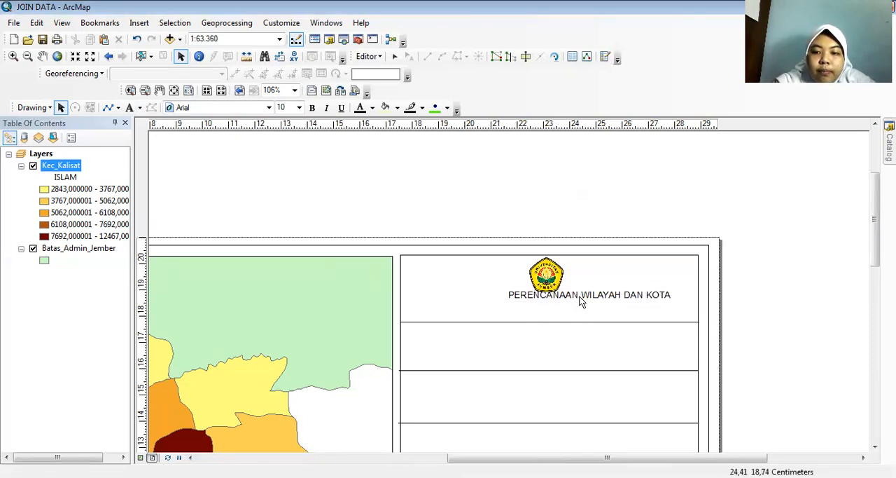
pyautogui.moveTo(575, 301); pyautogui.dragTo(547, 301)
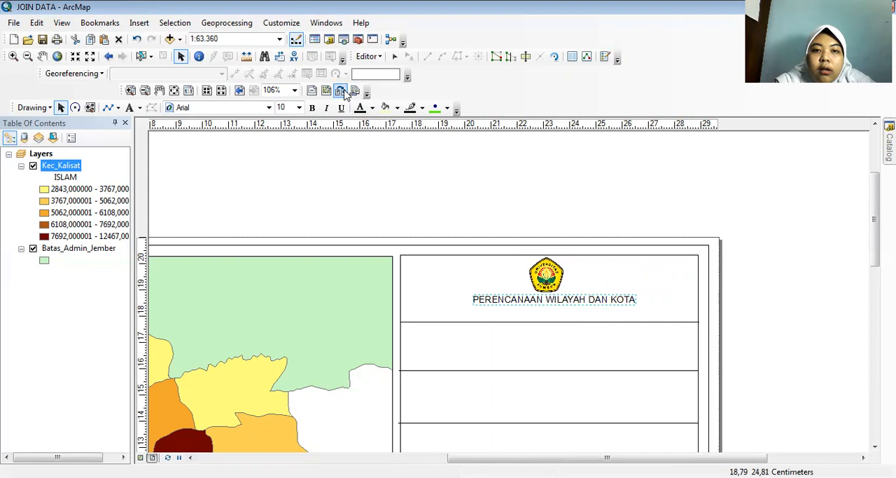
pyautogui.click(312, 109)
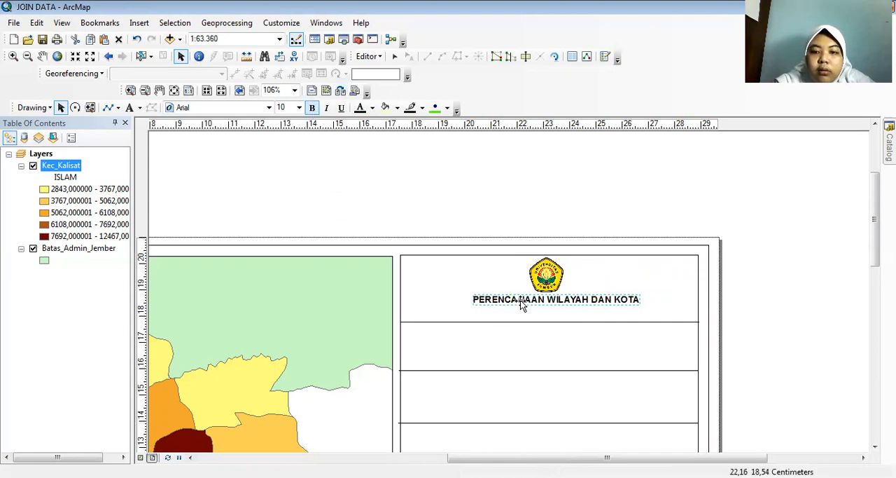
# Add a second text line "UNIVERSITAS JEMBER" beneath the department name and make it bold.
pyautogui.click(129, 107)
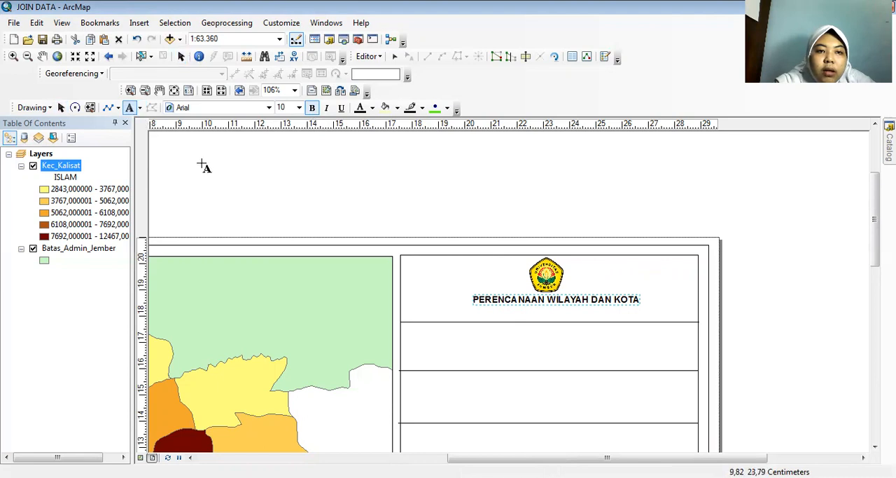
pyautogui.click(519, 311)
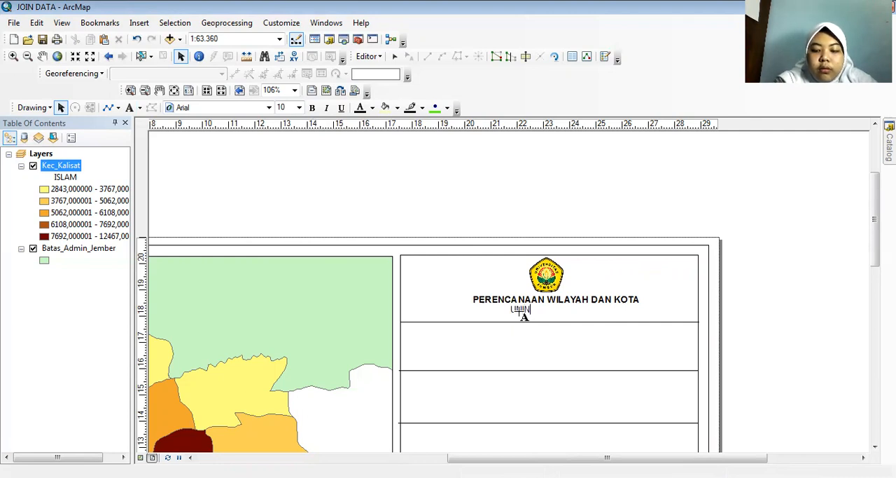
pyautogui.write('UNIVERSITAS')
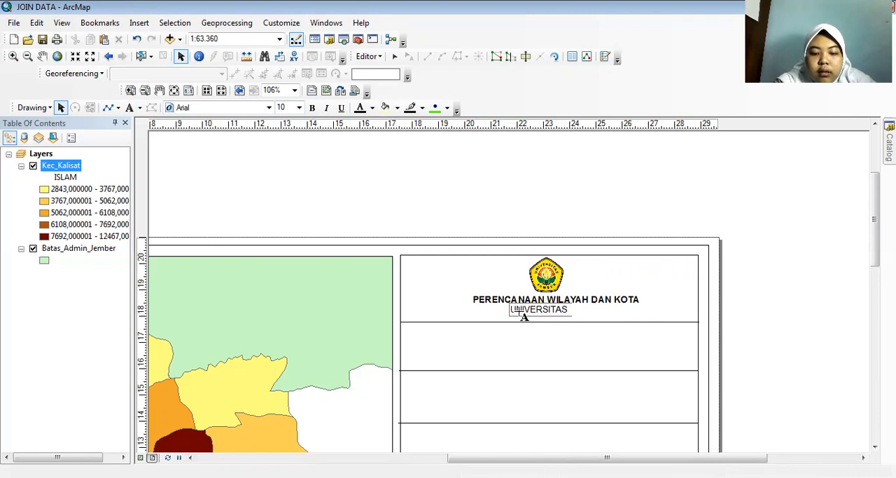
pyautogui.write(' JEMBER')
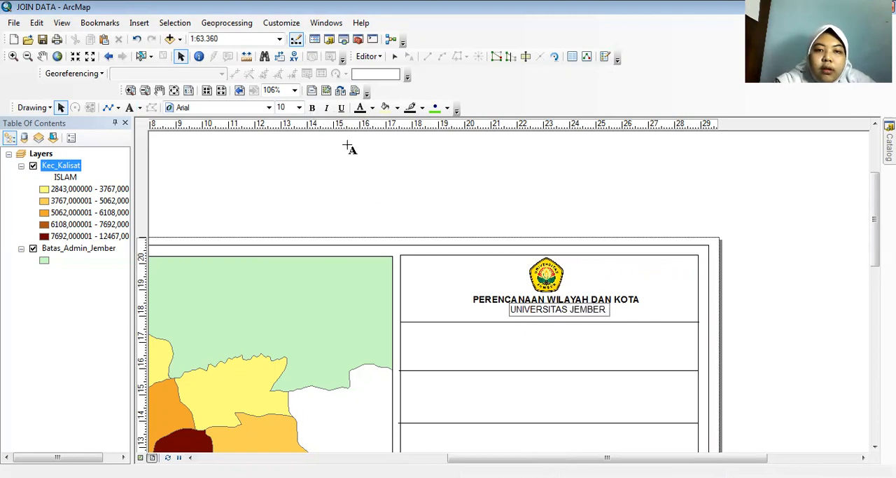
pyautogui.click(554, 319)
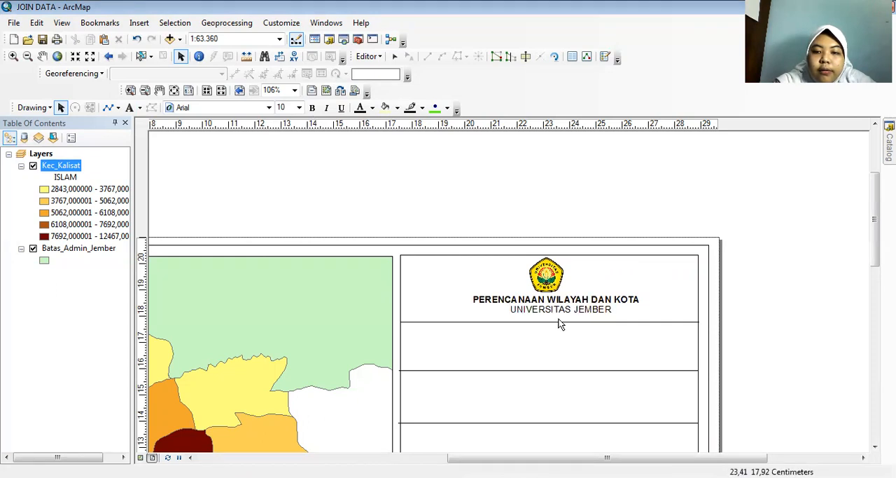
pyautogui.click(541, 314)
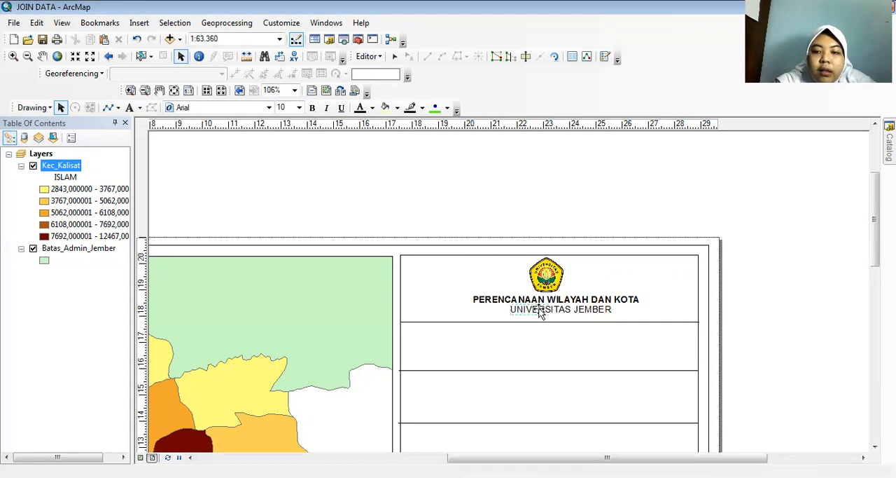
pyautogui.click(312, 107)
# Centre the two bold text lines beneath the university logo and enlarge the logo slightly.
pyautogui.moveTo(579, 309)
pyautogui.mouseDown()
pyautogui.moveTo(574, 320)
pyautogui.moveTo(580, 303)
pyautogui.moveTo(571, 297)
pyautogui.mouseUp()
pyautogui.click(563, 291)
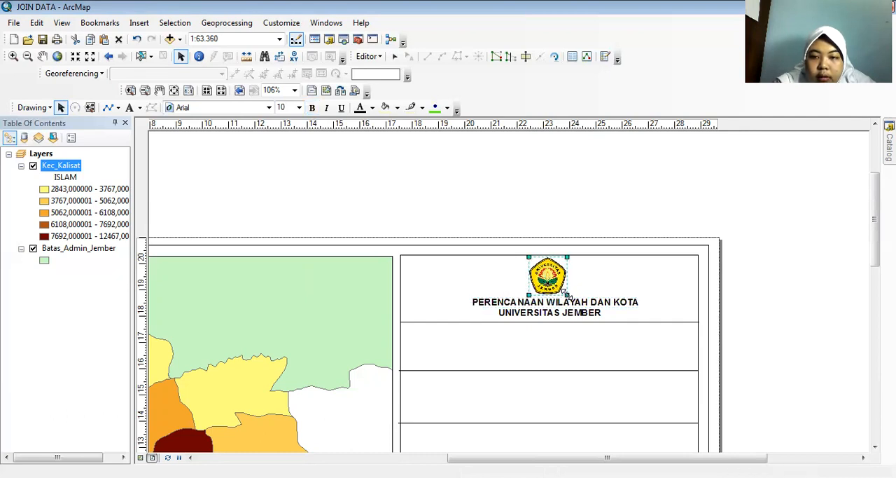
pyautogui.click(804, 255)
# Add the text "RDTR KECAMATAN KALISAT" in the side panel's second row.
pyautogui.moveTo(876, 241); pyautogui.dragTo(875, 266)
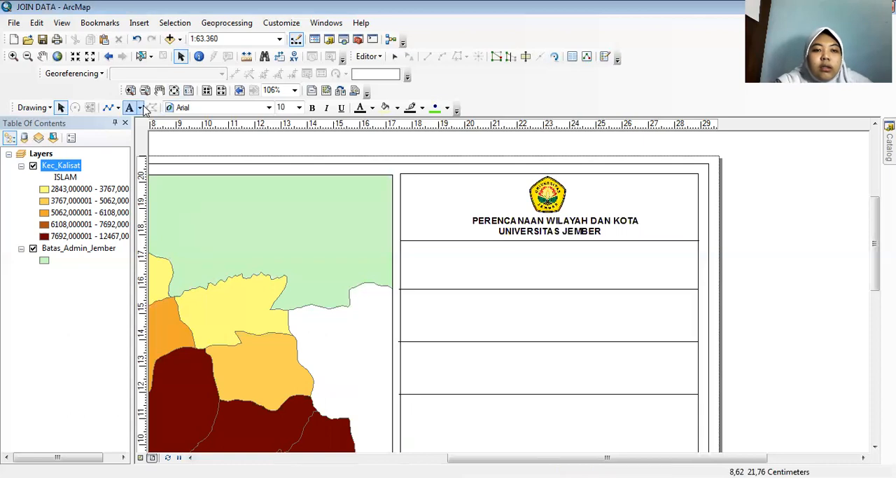
pyautogui.click(131, 108)
pyautogui.click(512, 256)
pyautogui.press('BackSpace')
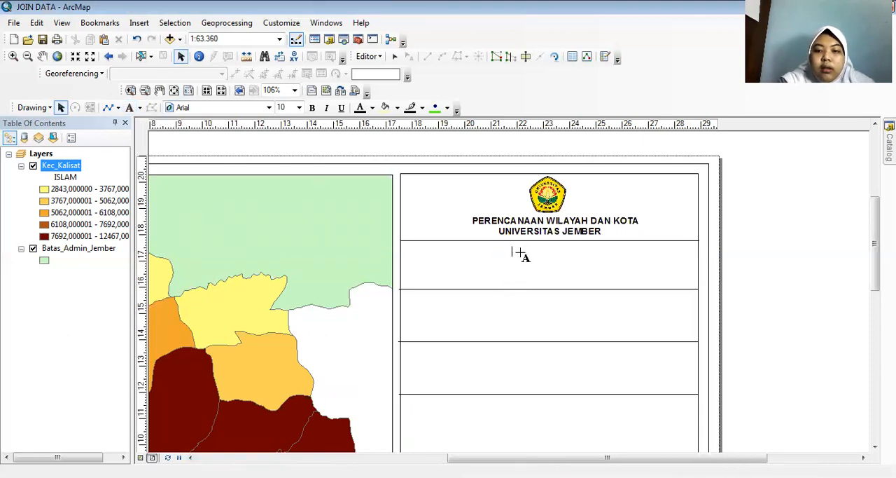
pyautogui.write('RDTR')
pyautogui.write(' KABU')
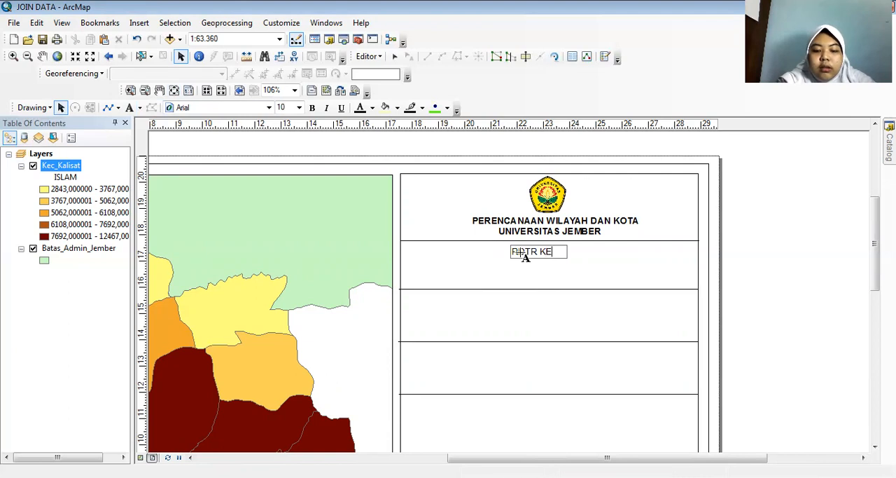
pyautogui.write('MATAN KALISAT')
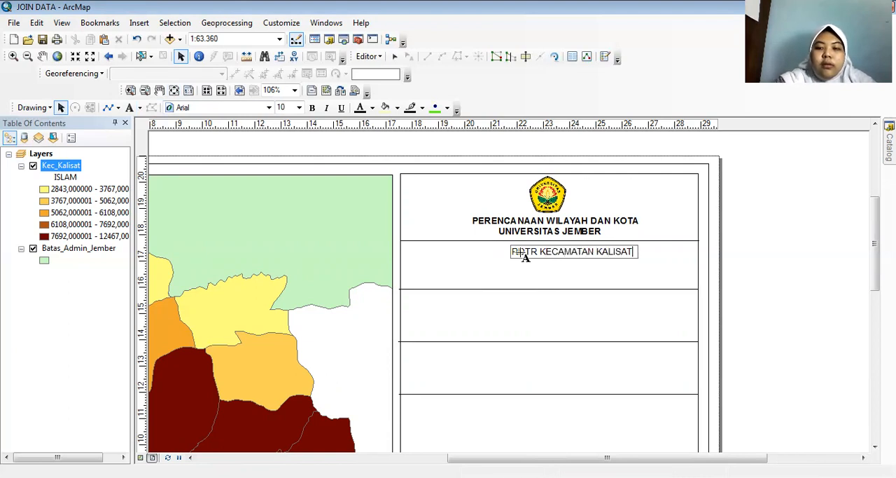
pyautogui.click(543, 271)
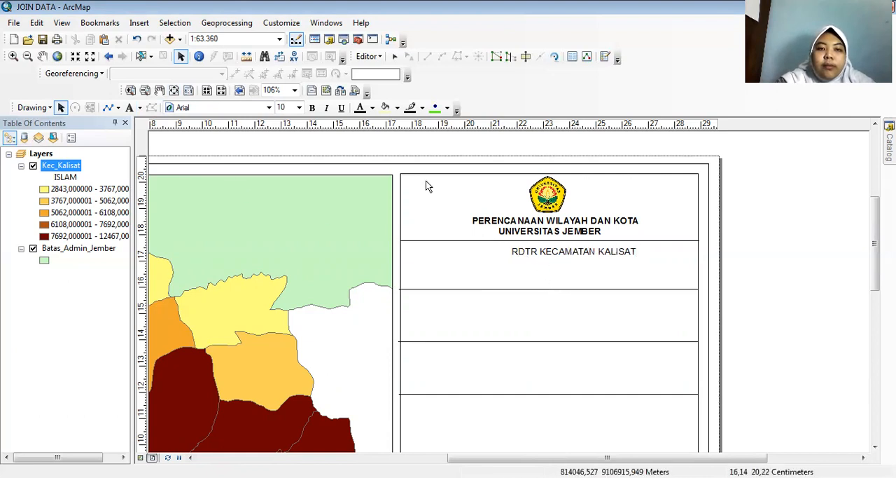
# Centre the "RDTR KECAMATAN KALISAT" text in its row and format it as bold, size 11.
pyautogui.click(553, 250)
pyautogui.moveTo(558, 253)
pyautogui.mouseDown()
pyautogui.moveTo(537, 256)
pyautogui.moveTo(550, 257)
pyautogui.mouseUp()
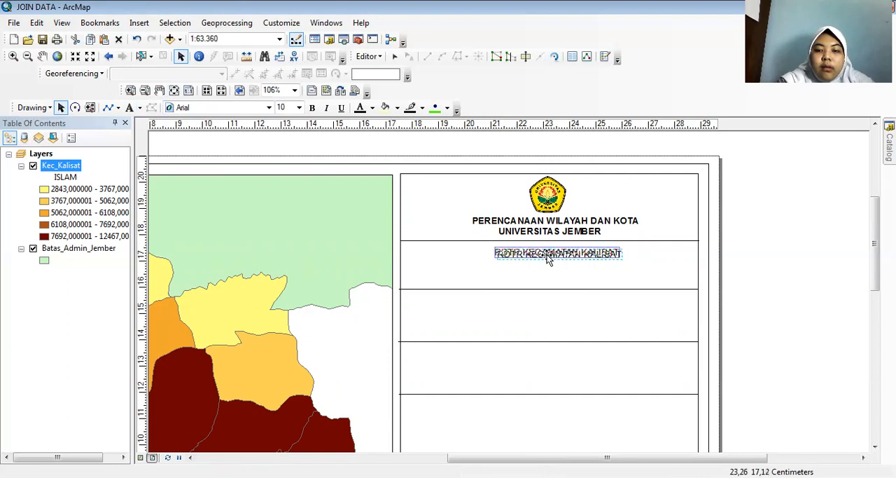
pyautogui.click(313, 108)
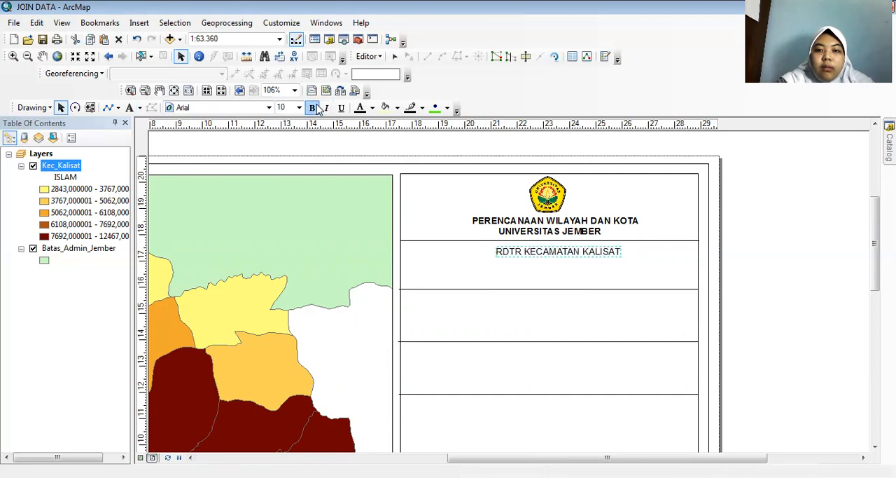
pyautogui.click(299, 107)
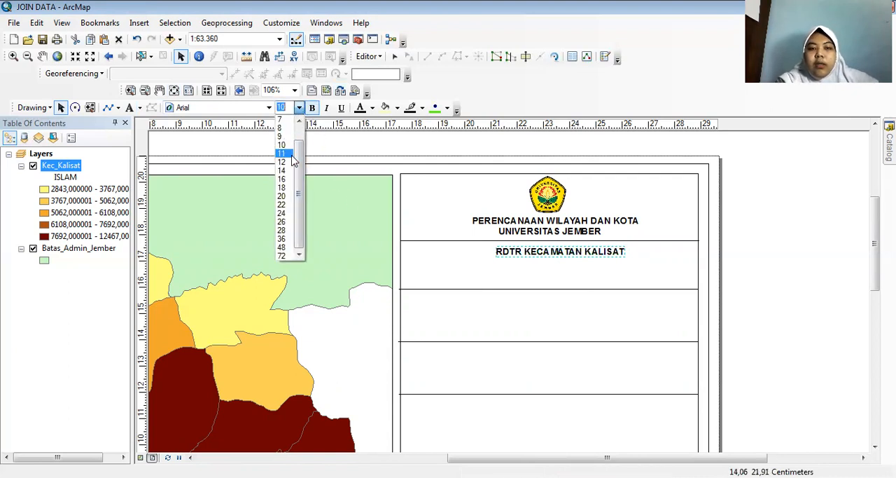
pyautogui.click(293, 161)
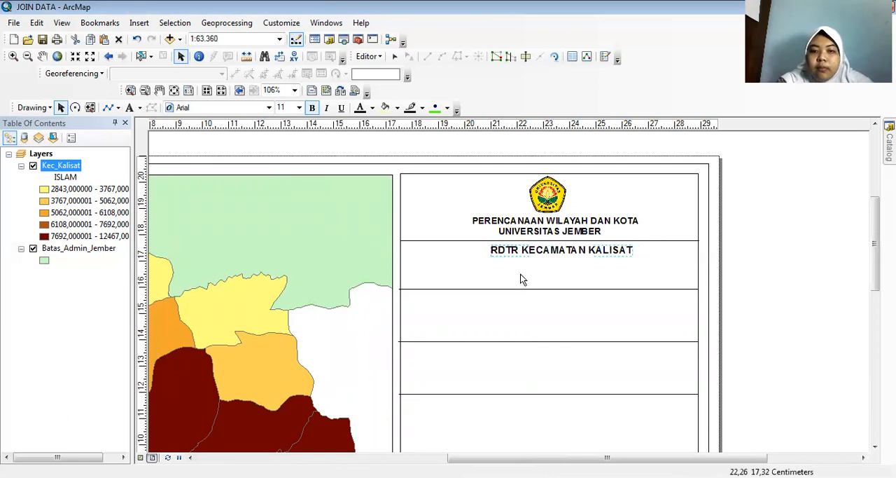
# Add the text "PETA PENDUDUK ISLAM" below "RDTR KECAMATAN KALISAT" in the second row.
pyautogui.click(129, 107)
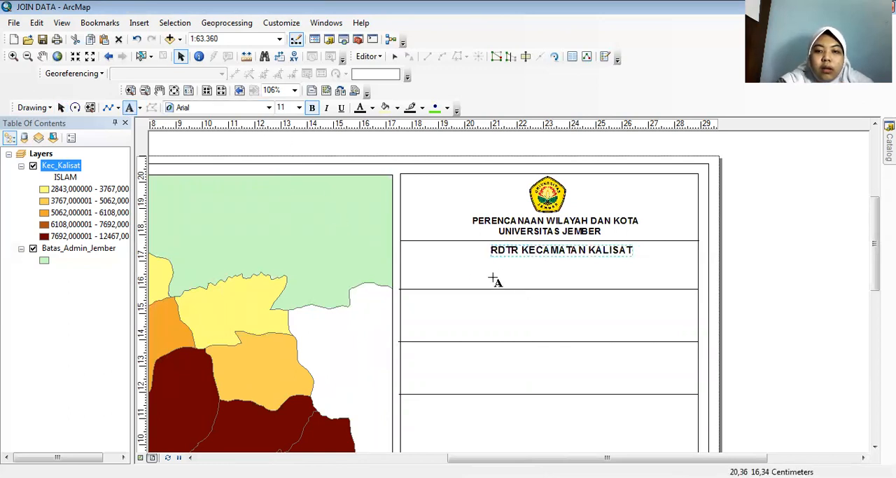
pyautogui.click(502, 273)
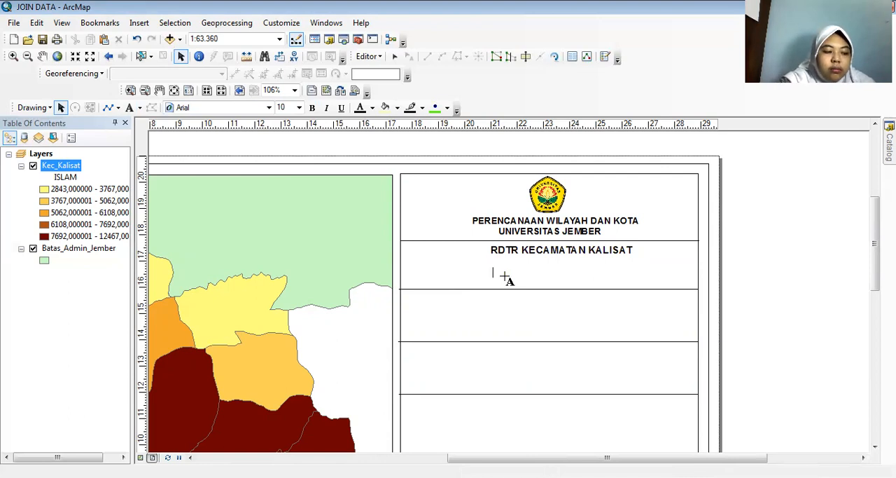
pyautogui.write('PETA')
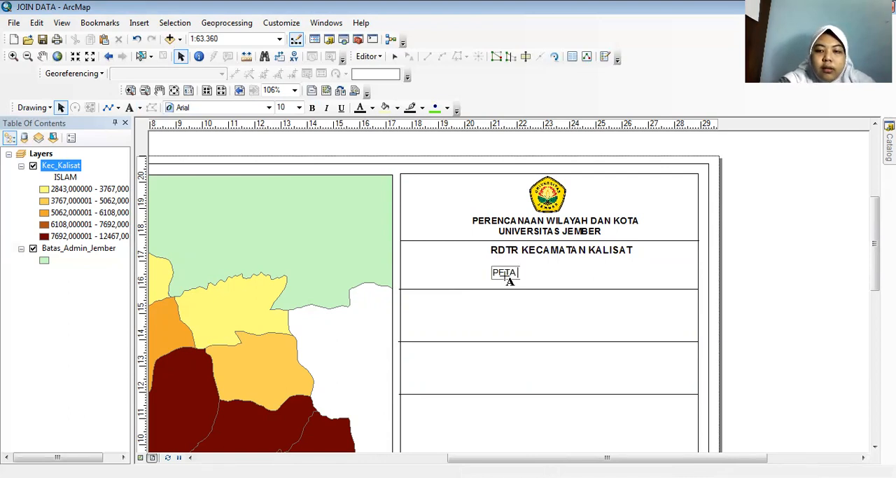
pyautogui.write(' PEND')
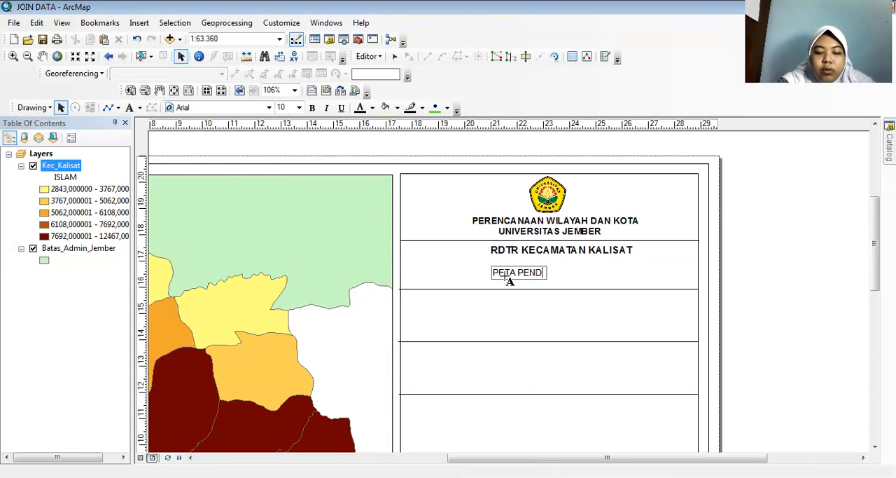
pyautogui.write('UDUK ISLAM')
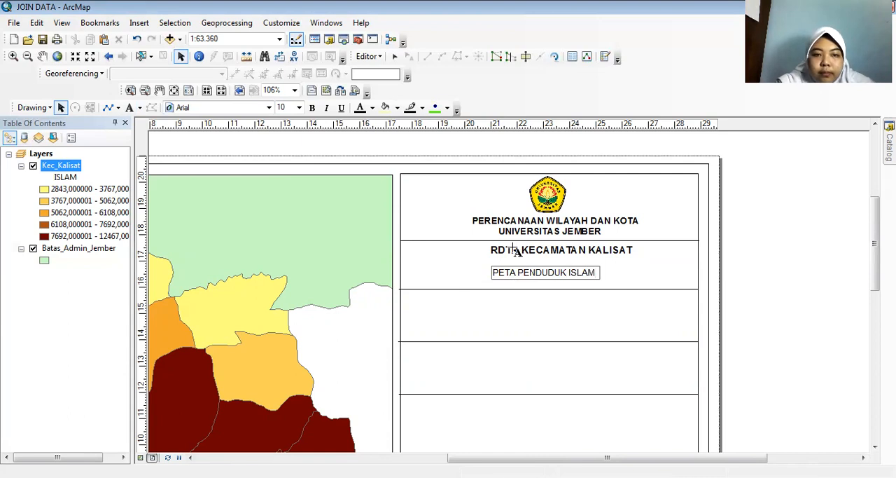
pyautogui.click(574, 286)
# Move "PETA PENDUDUK ISLAM" up close beneath the line above and format it as bold, size 11.
pyautogui.moveTo(571, 278); pyautogui.dragTo(579, 270)
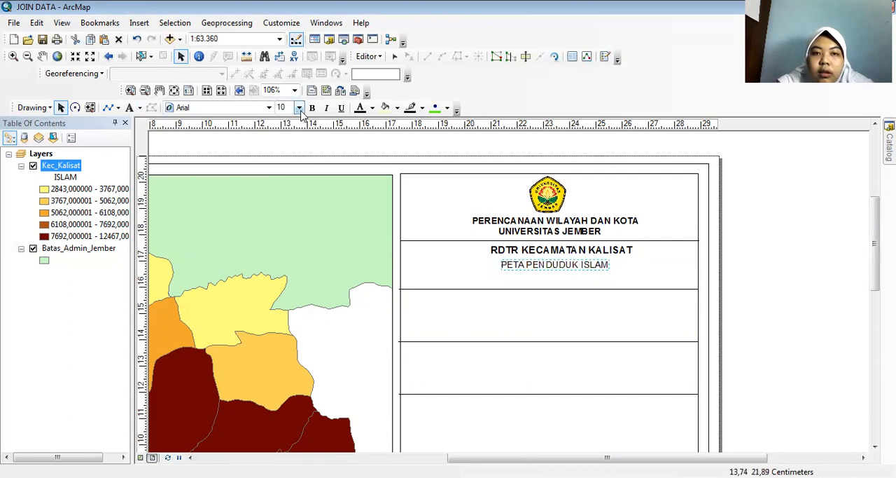
pyautogui.click(299, 107)
pyautogui.click(281, 153)
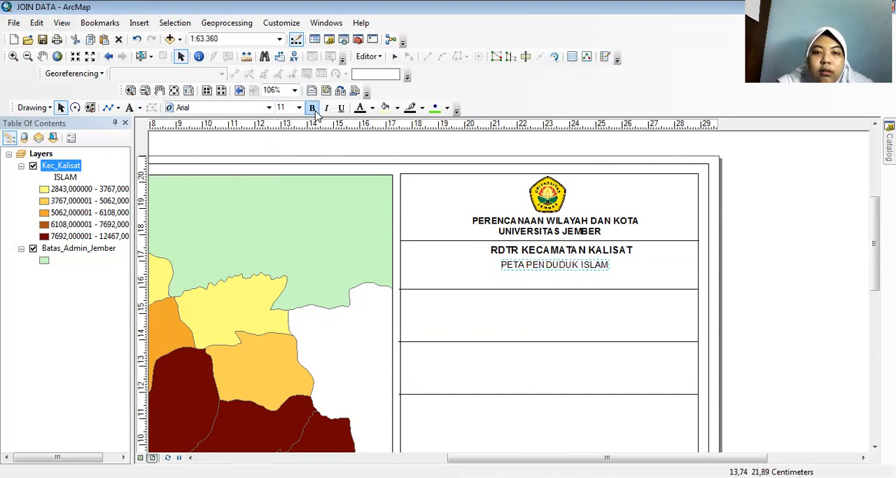
pyautogui.click(313, 107)
# Shift both title lines slightly down so they sit vertically centred in the second row.
pyautogui.moveTo(549, 267); pyautogui.dragTo(550, 253)
pyautogui.click(550, 250)
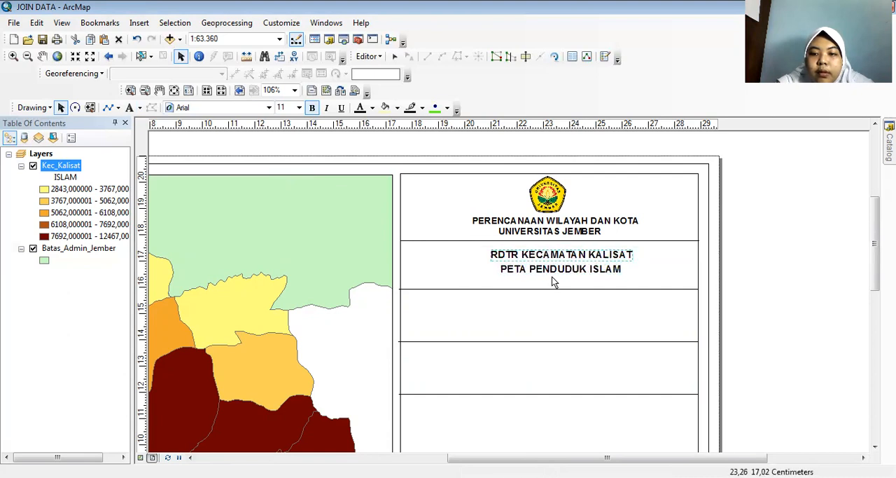
pyautogui.click(772, 255)
# Insert the ESRI North 1 north arrow into the layout.
pyautogui.moveTo(873, 250); pyautogui.dragTo(874, 257)
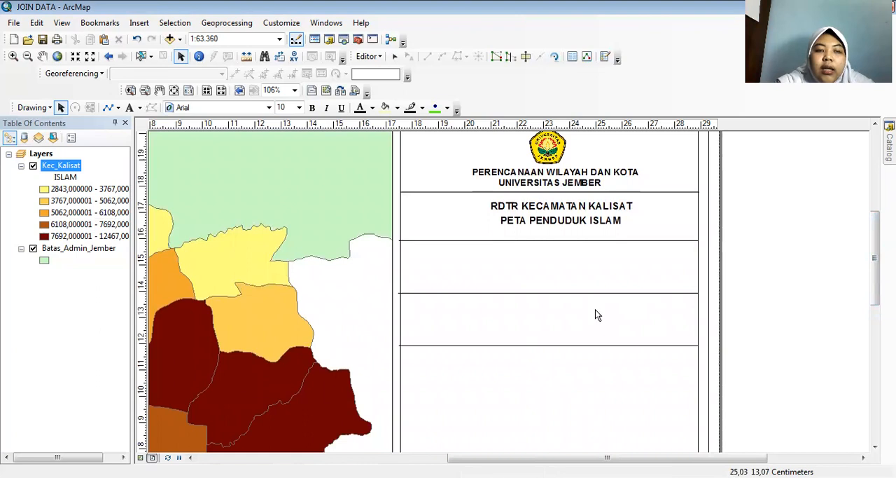
pyautogui.click(139, 23)
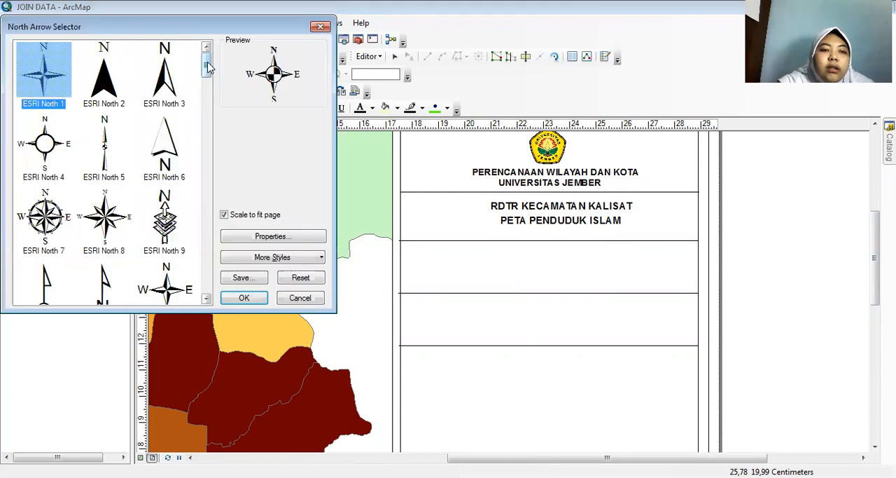
pyautogui.moveTo(208, 67)
pyautogui.mouseDown()
pyautogui.moveTo(226, 115)
pyautogui.moveTo(208, 88)
pyautogui.moveTo(209, 63)
pyautogui.mouseUp()
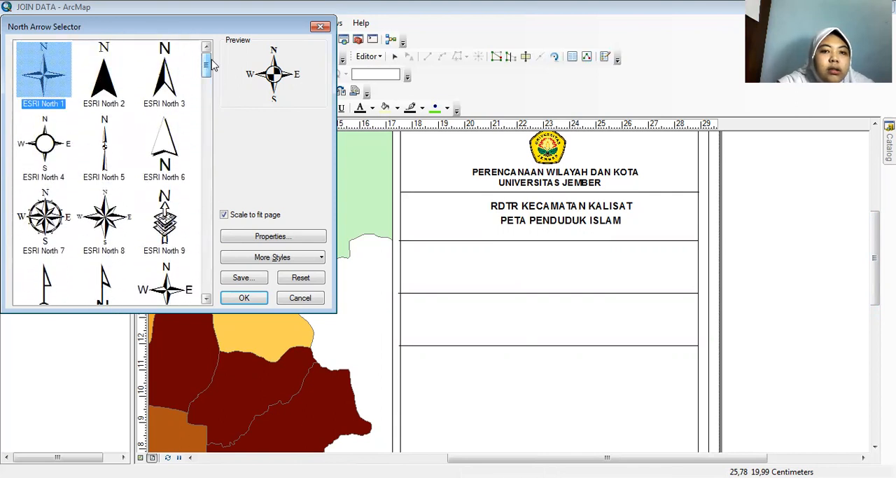
pyautogui.click(253, 299)
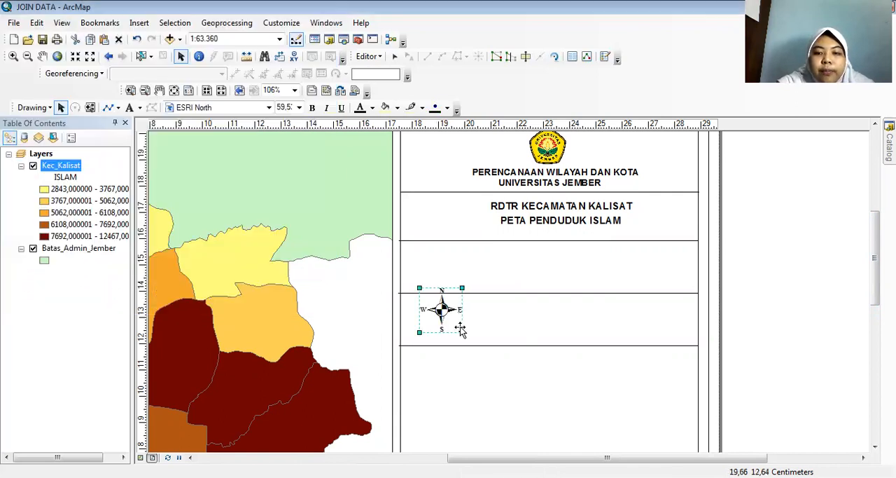
# Move the north arrow up into the third row of the side panel, near its left edge.
pyautogui.moveTo(452, 315); pyautogui.dragTo(435, 293)
pyautogui.moveTo(438, 272); pyautogui.dragTo(438, 273)
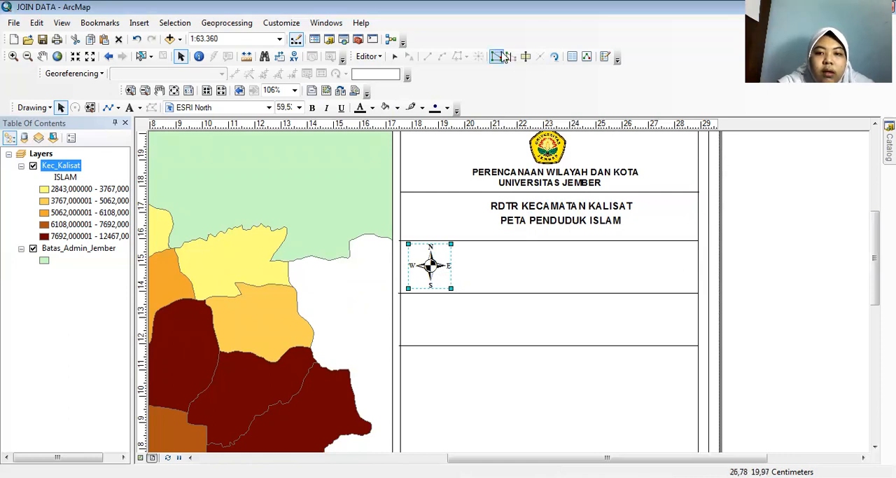
pyautogui.click(500, 277)
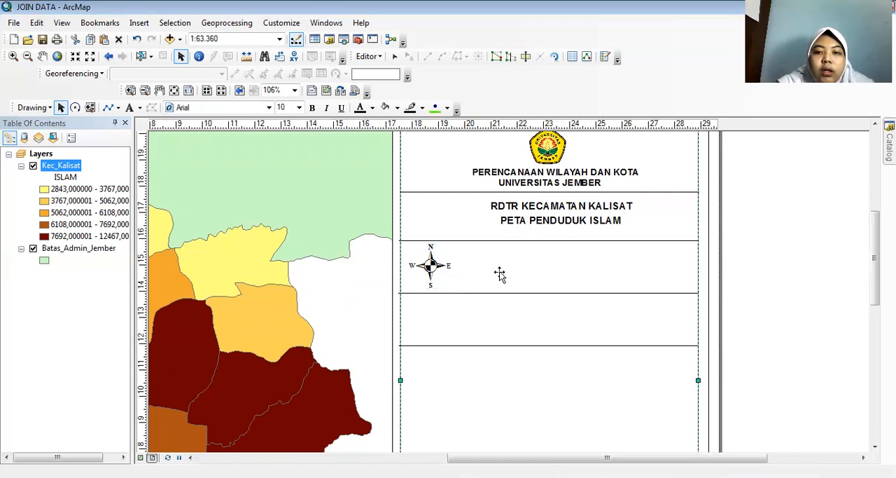
# Insert a scale bar in the Alternating Scale Bar 1 style into the layout.
pyautogui.click(139, 22)
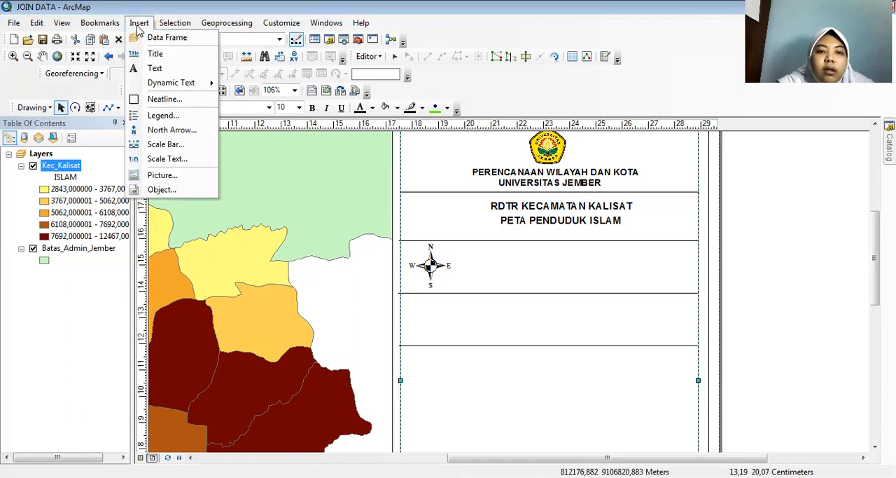
pyautogui.click(168, 145)
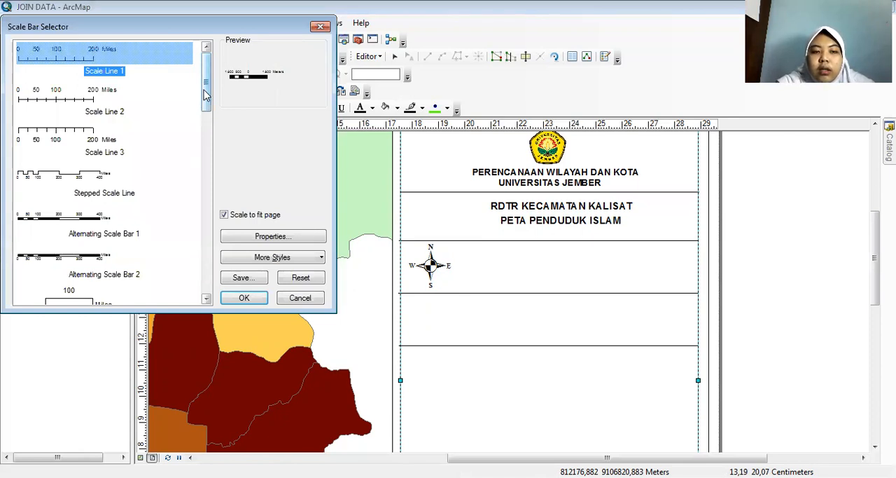
pyautogui.scroll(-1, 166, 163)
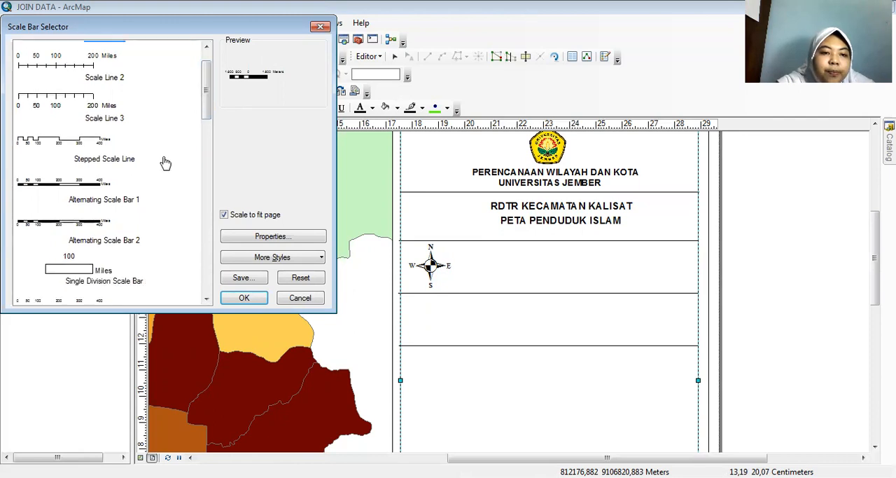
pyautogui.click(105, 191)
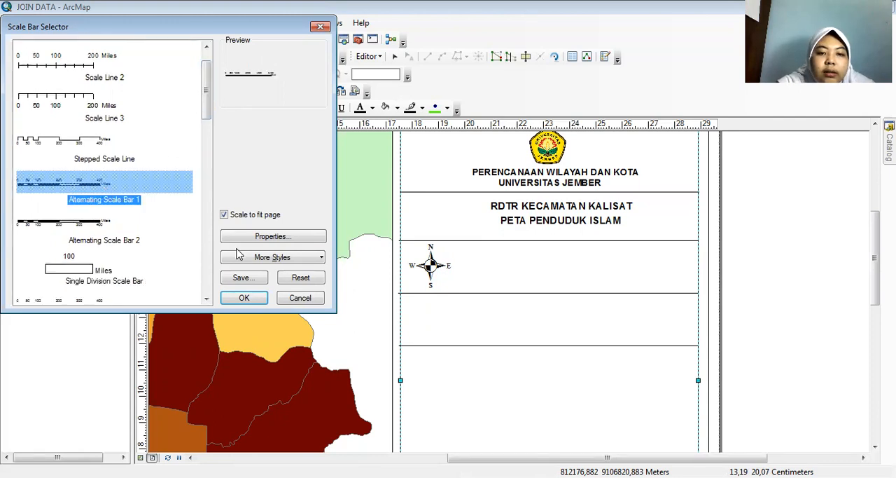
pyautogui.click(246, 299)
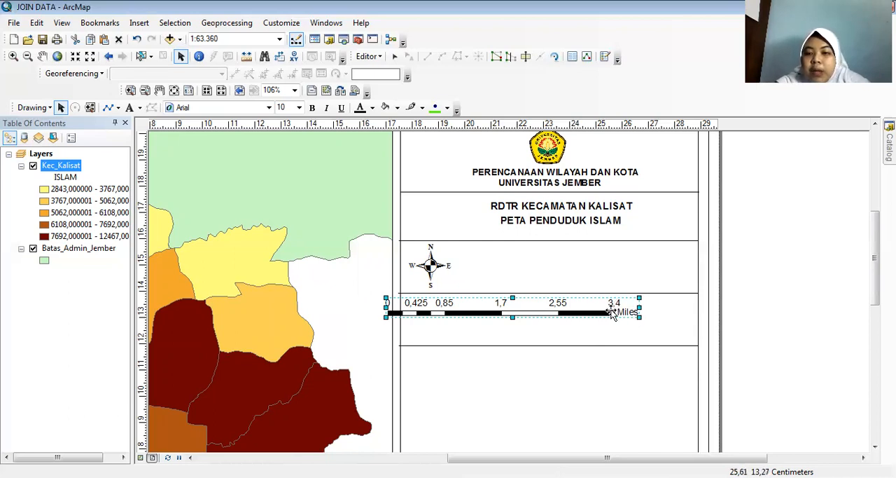
# Set the scale bar's division units to Kilometers.
pyautogui.rightClick(612, 313)
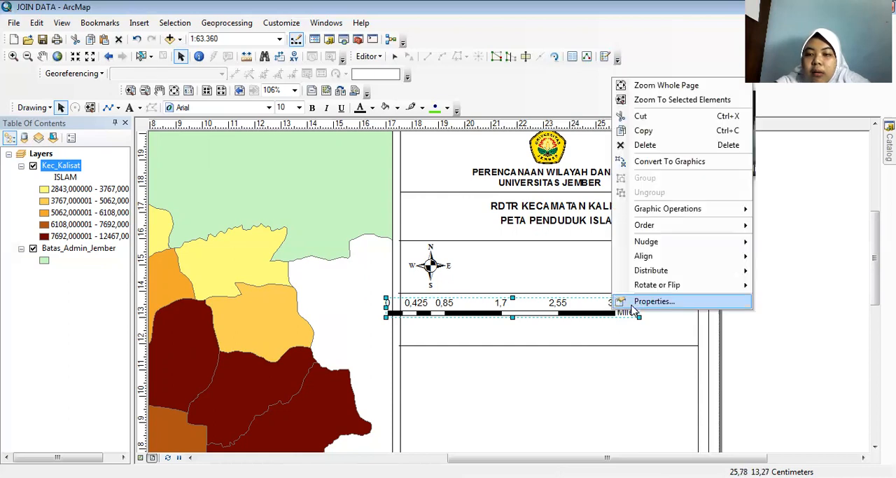
pyautogui.click(633, 307)
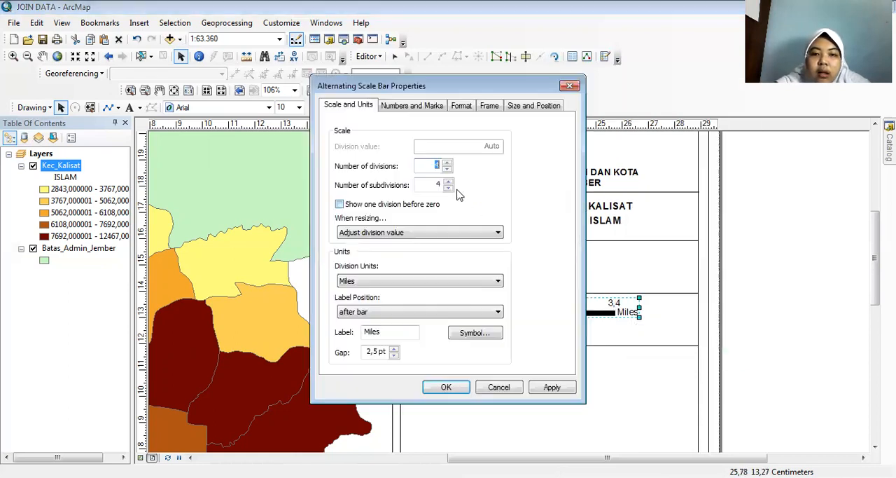
pyautogui.click(372, 281)
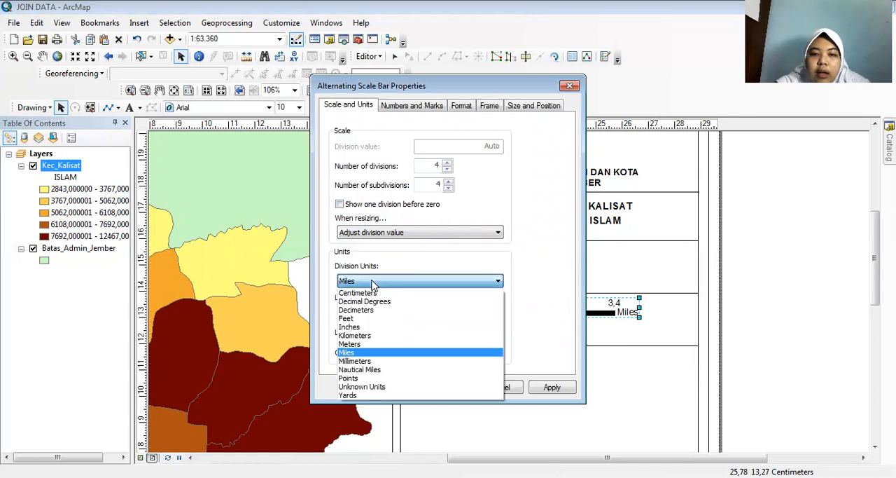
pyautogui.click(378, 335)
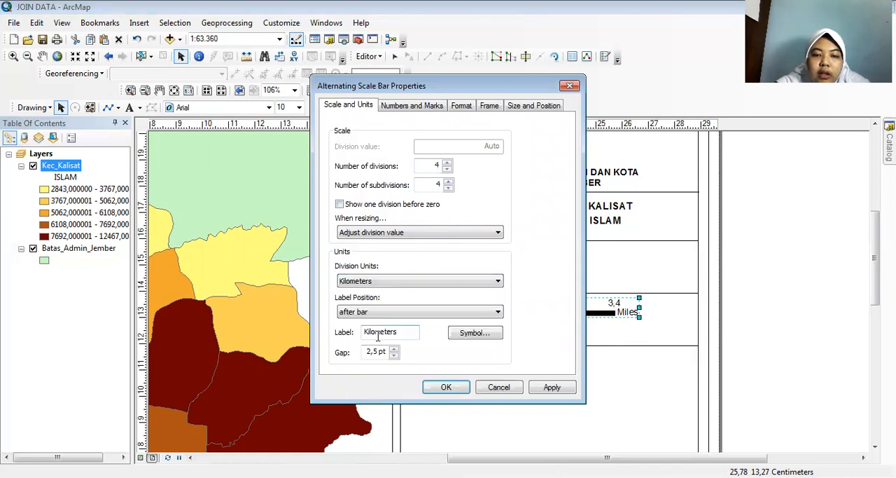
pyautogui.click(460, 390)
# Place the scale bar beside the north arrow in the third row and narrow it to fit inside the panel.
pyautogui.moveTo(458, 318); pyautogui.dragTo(524, 274)
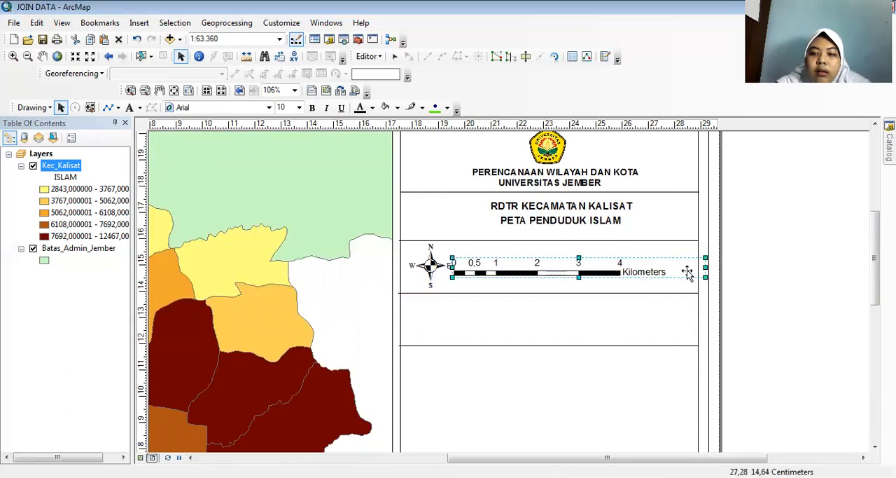
pyautogui.click(652, 273)
pyautogui.click(590, 275)
pyautogui.moveTo(590, 275); pyautogui.dragTo(595, 273)
pyautogui.moveTo(710, 266); pyautogui.dragTo(691, 267)
pyautogui.moveTo(592, 274); pyautogui.dragTo(596, 270)
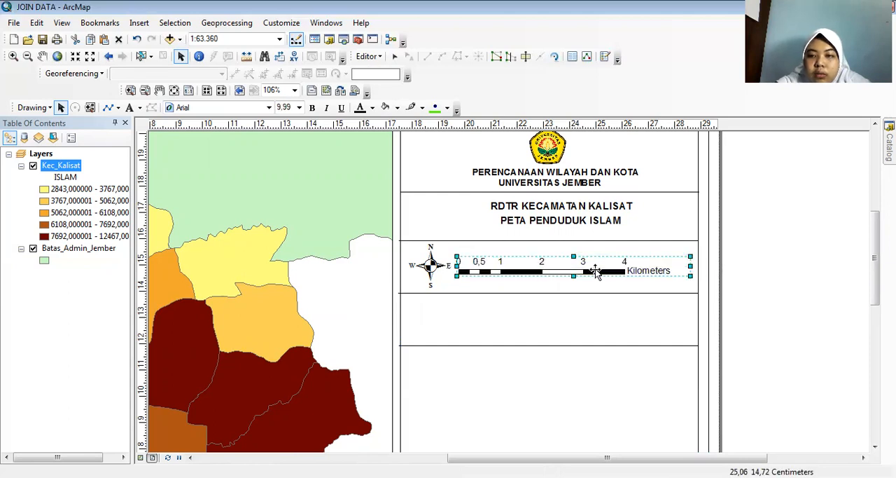
pyautogui.click(760, 241)
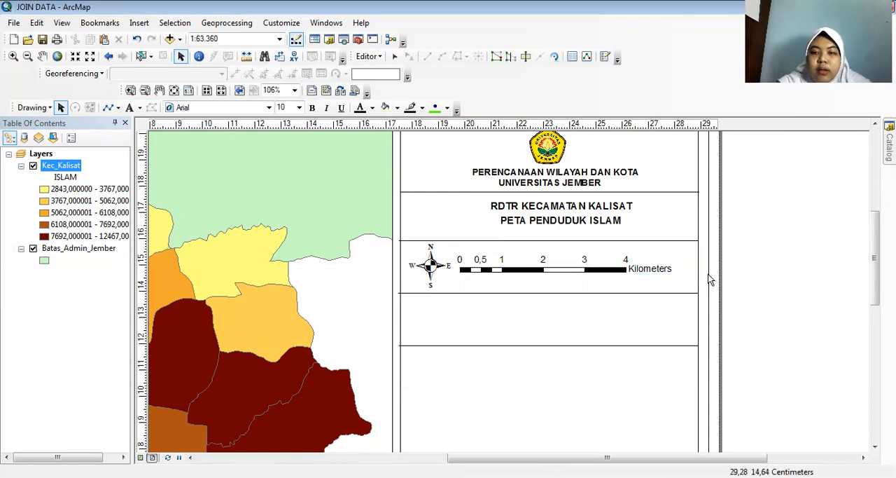
# Insert the Coordinate System dynamic text into the layout.
pyautogui.scroll(1, 708, 273)
pyautogui.scroll(1, 728, 266)
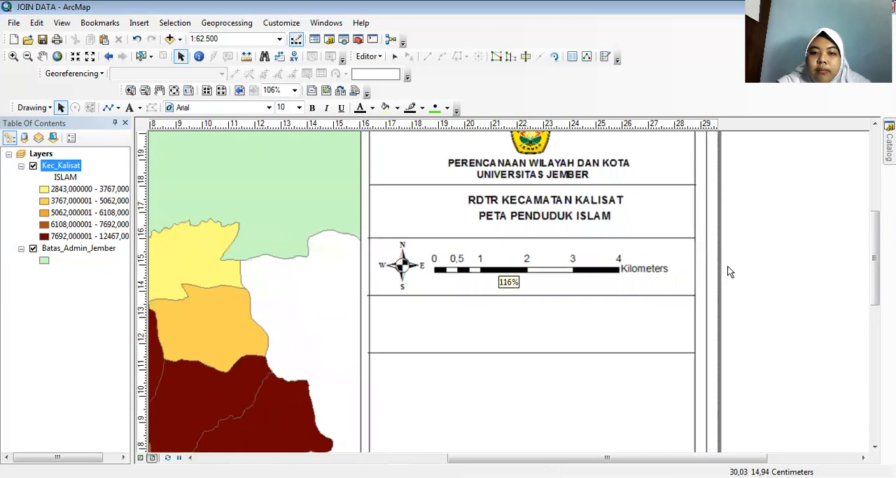
pyautogui.scroll(-4, 729, 271)
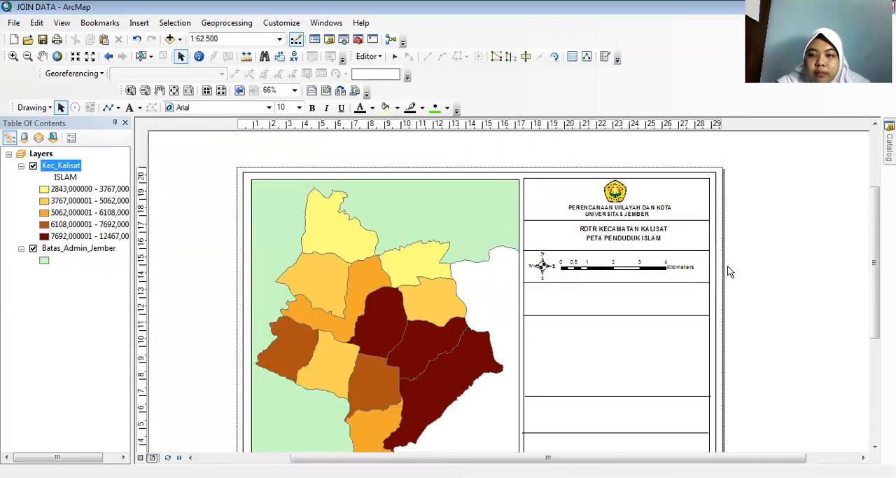
pyautogui.scroll(-1, 732, 269)
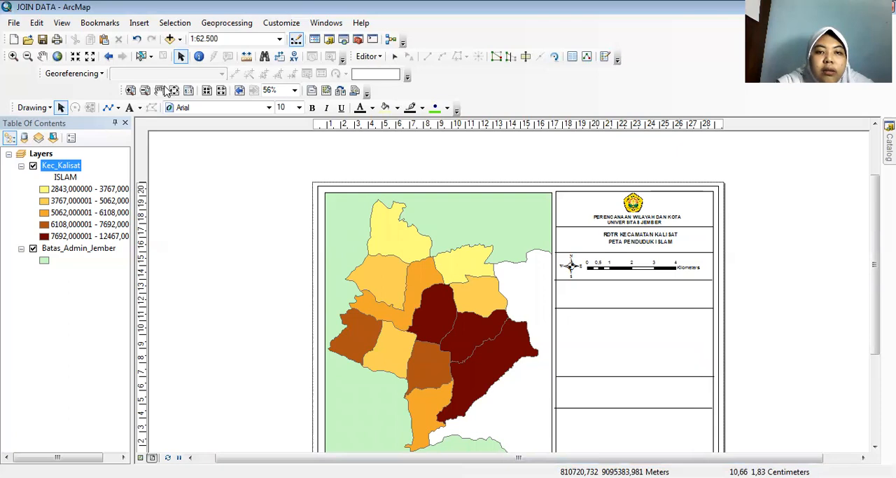
pyautogui.click(139, 23)
pyautogui.moveTo(166, 87)
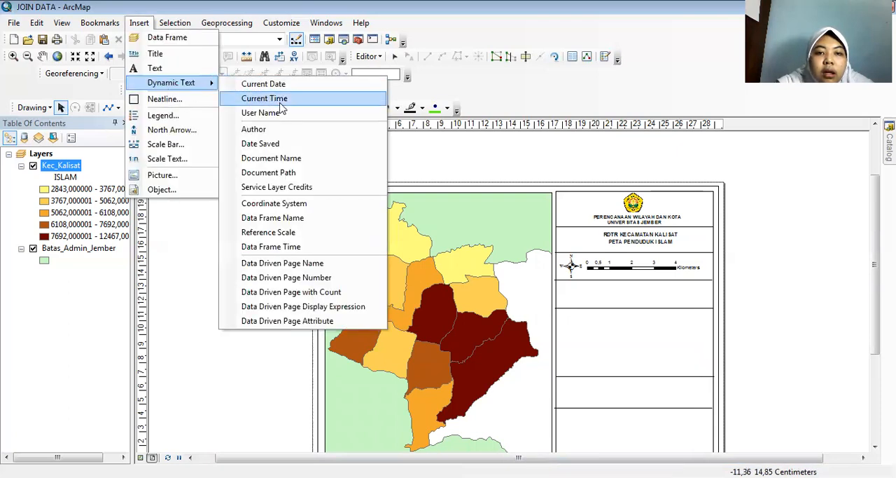
pyautogui.click(302, 203)
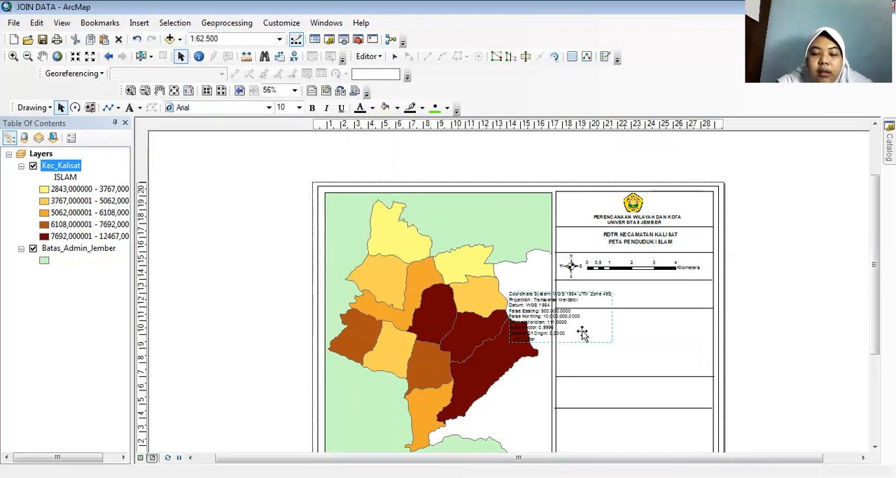
# Shift the divider line below the fourth row down by about 2.5 cm to make that row taller.
pyautogui.scroll(3, 582, 329)
pyautogui.scroll(-5, 583, 330)
pyautogui.scroll(-4, 583, 329)
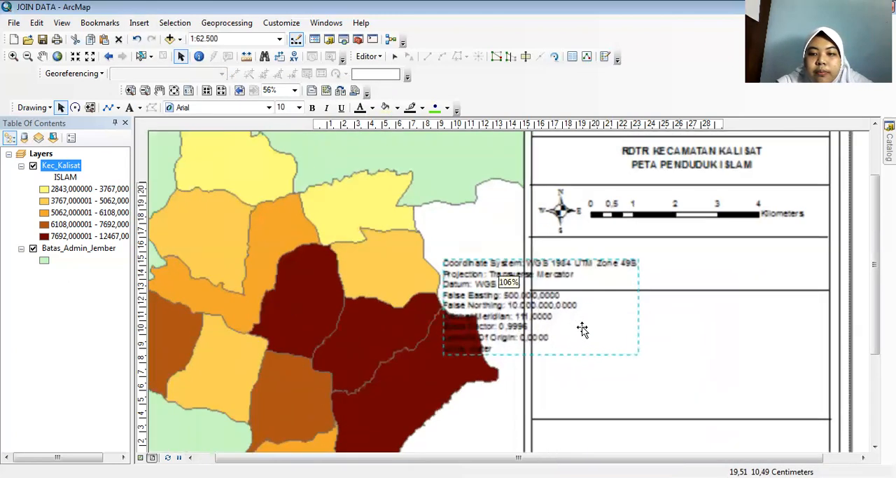
pyautogui.click(666, 286)
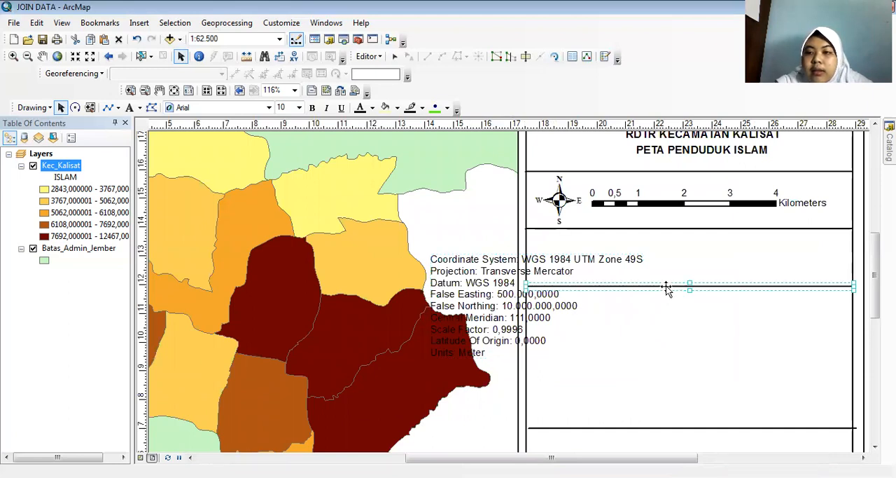
pyautogui.press('Down')
pyautogui.press('Down')
pyautogui.press('Down')
pyautogui.press('Down')
pyautogui.press('Down')
pyautogui.press('Down')
pyautogui.press('Down')
pyautogui.press('Down')
pyautogui.press('Down')
pyautogui.press('Down')
pyautogui.press('Down')
pyautogui.press('Down')
pyautogui.press('Down')
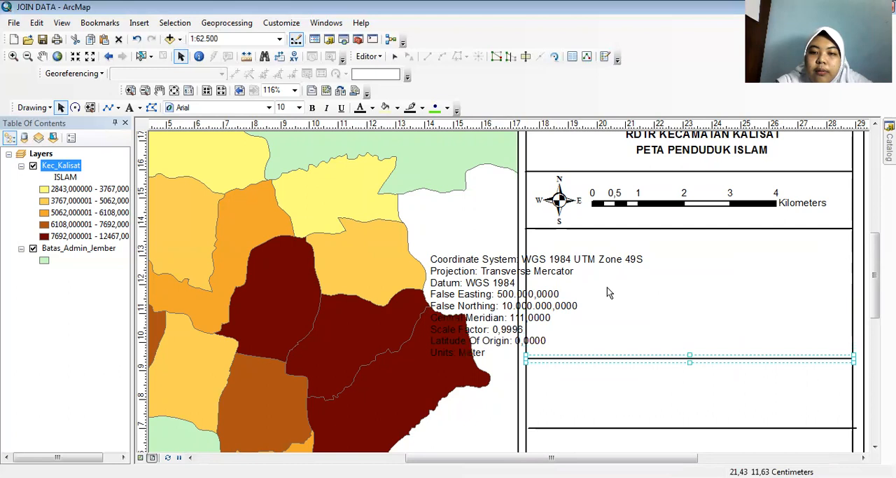
# Move the coordinate system text into the fourth row, leaving space above, and add the text "PROYEKSI" over it.
pyautogui.moveTo(488, 270); pyautogui.dragTo(590, 256)
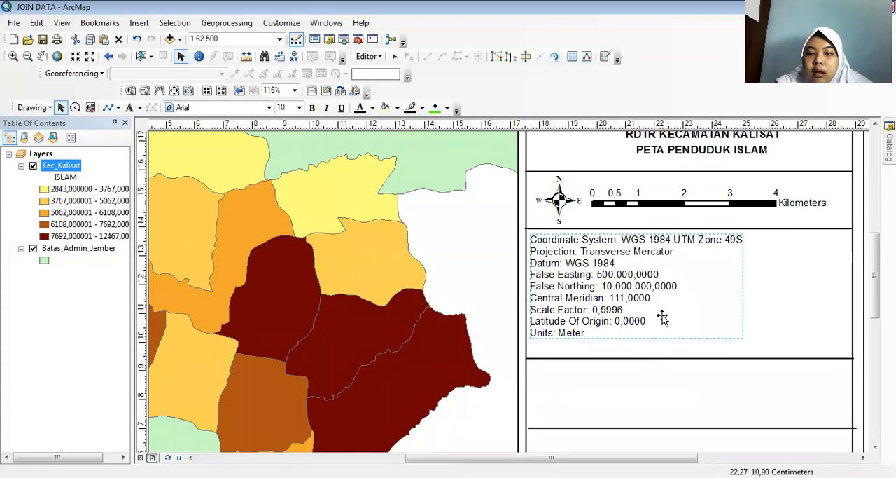
pyautogui.moveTo(614, 283); pyautogui.dragTo(612, 290)
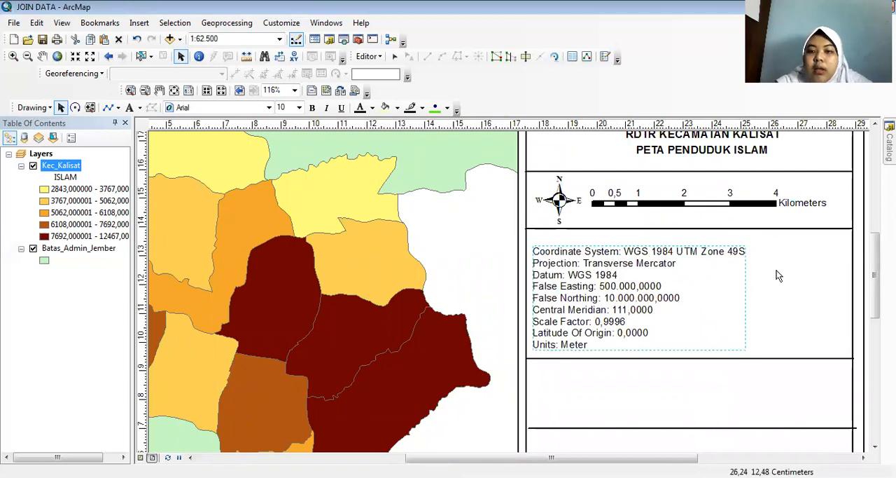
pyautogui.click(135, 107)
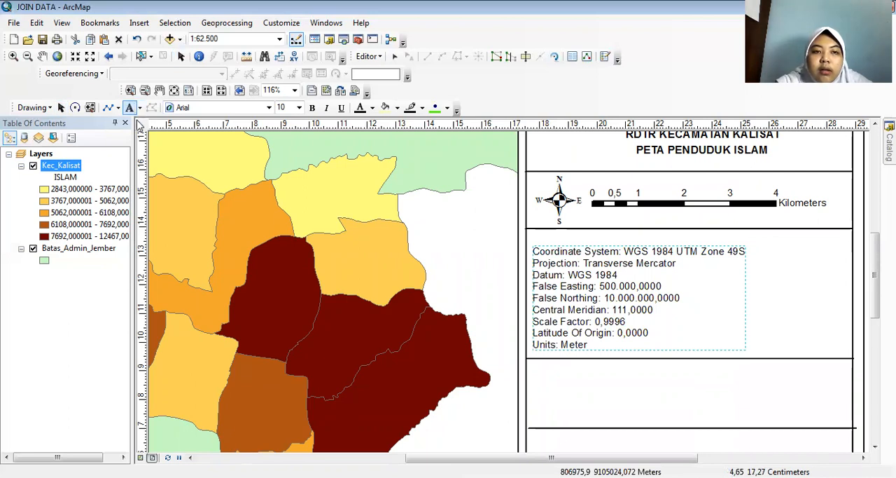
pyautogui.click(662, 233)
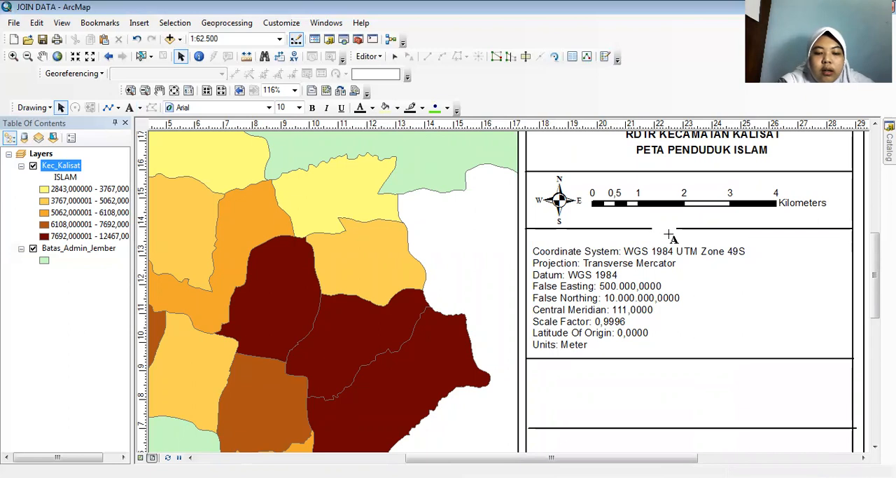
pyautogui.write('PROYEKSI')
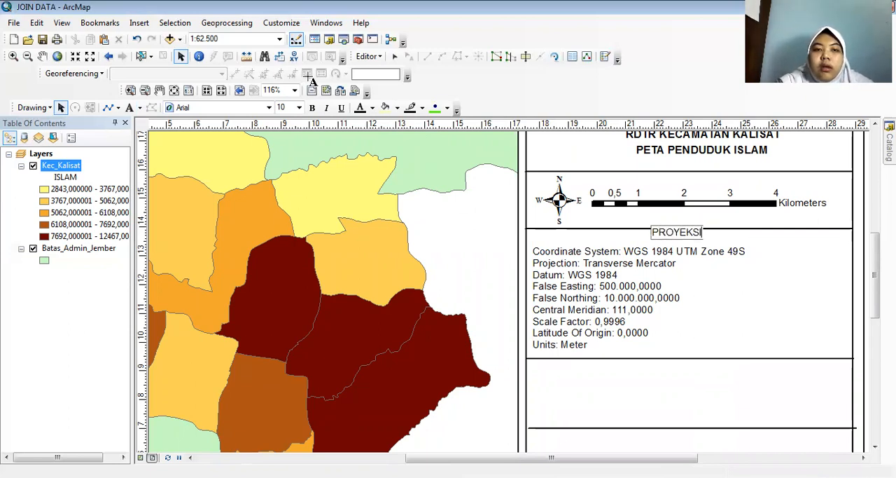
pyautogui.click(626, 241)
# Make the "PROYEKSI" heading bold and nudge it down and right so it sits centred below the divider line.
pyautogui.click(676, 233)
pyautogui.click(312, 108)
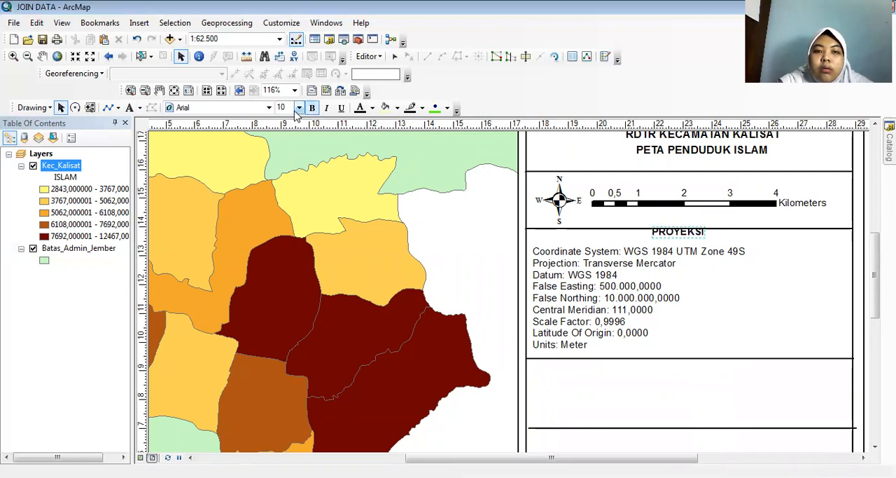
pyautogui.press('Down')
pyautogui.press('Down')
pyautogui.press('Down')
pyautogui.press('Down')
pyautogui.press('Down')
pyautogui.press('Down')
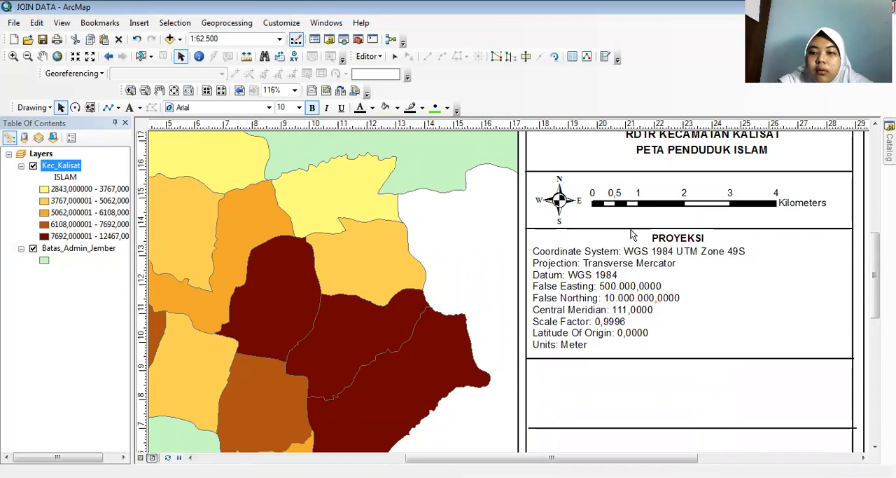
pyautogui.press('Right')
pyautogui.press('Right')
pyautogui.press('Right')
pyautogui.press('Right')
pyautogui.press('Right')
pyautogui.press('Right')
pyautogui.press('Right')
pyautogui.press('Right')
pyautogui.press('Right')
pyautogui.press('Right')
pyautogui.press('Right')
pyautogui.press('Right')
pyautogui.press('Right')
pyautogui.press('Right')
pyautogui.press('Right')
pyautogui.press('Right')
pyautogui.press('Right')
pyautogui.press('Right')
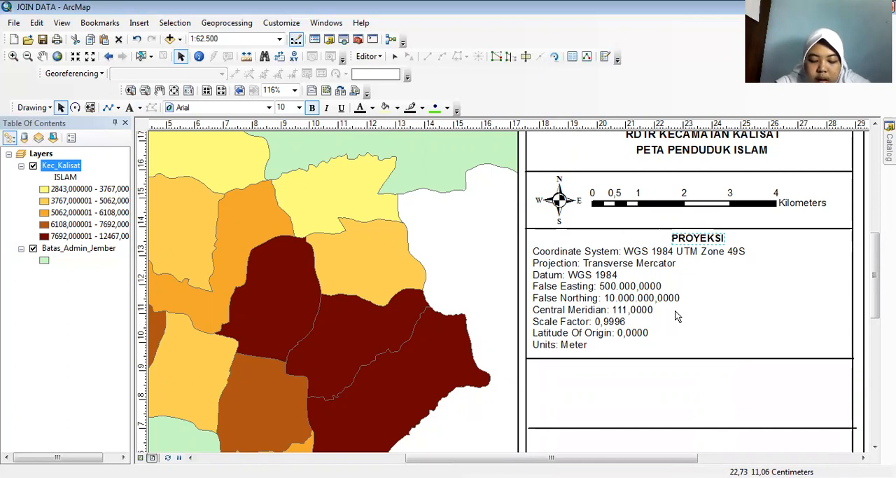
# Start a new one-column legend that includes the Kec_Kalisat and Batas_Admin_Jember layers.
pyautogui.moveTo(876, 305); pyautogui.dragTo(875, 345)
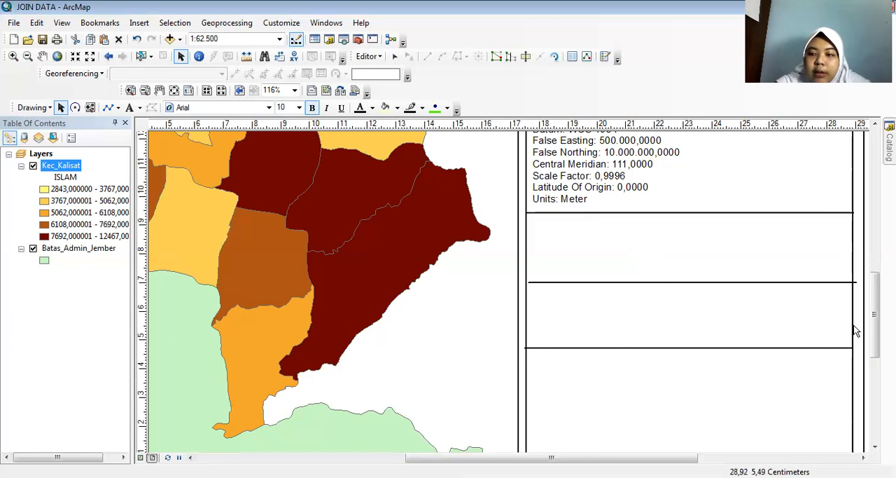
pyautogui.moveTo(876, 313); pyautogui.dragTo(876, 328)
pyautogui.click(687, 261)
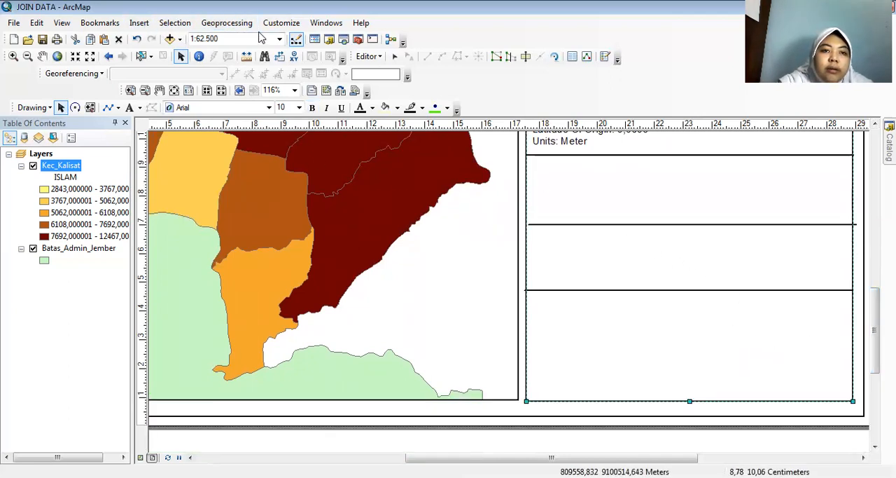
pyautogui.click(138, 26)
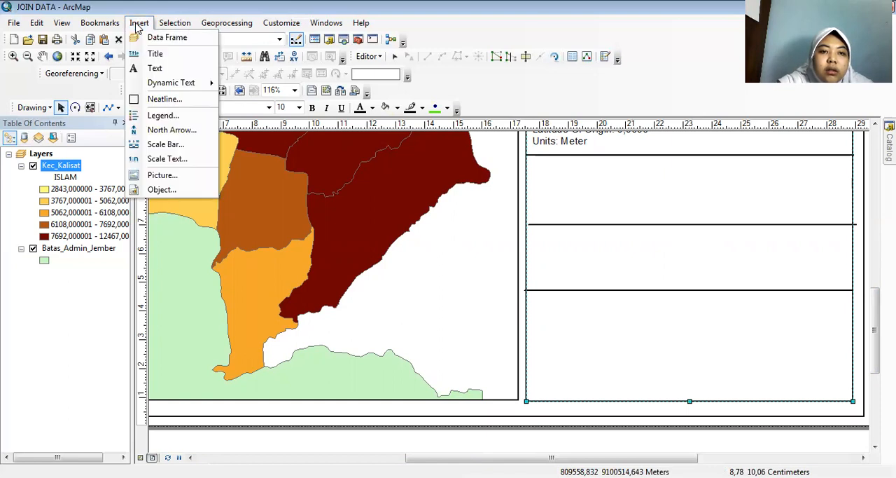
pyautogui.click(176, 116)
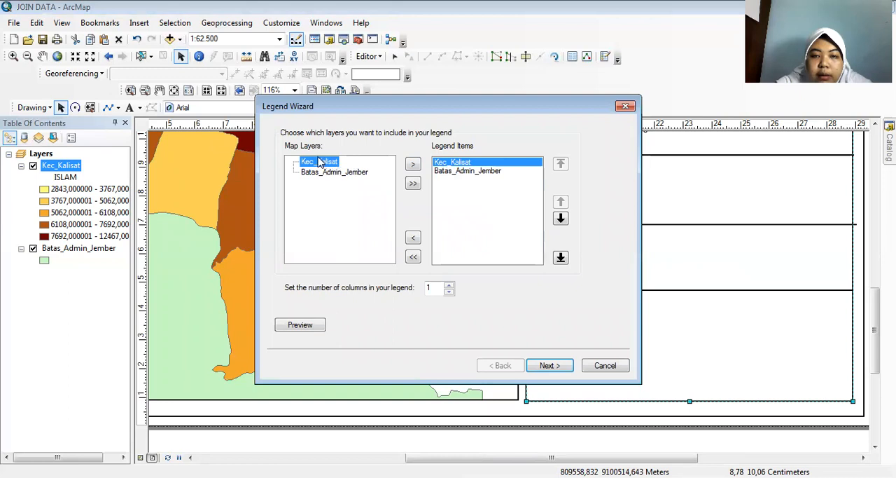
pyautogui.click(553, 368)
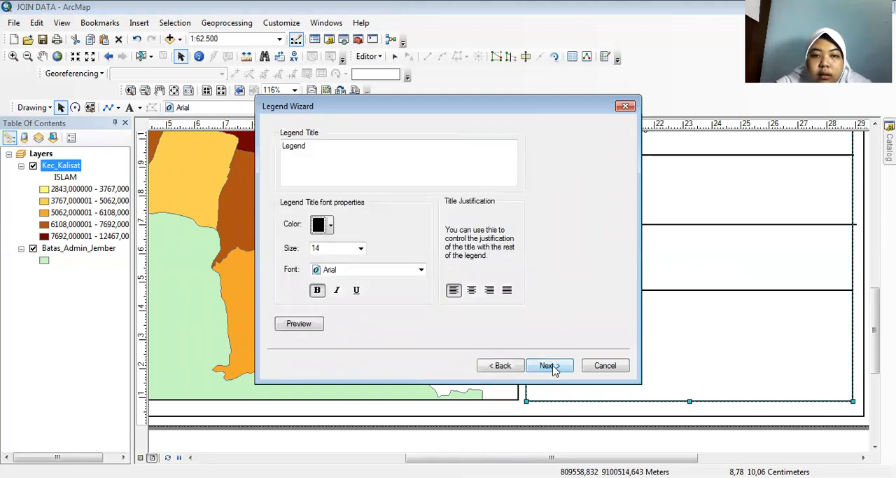
# Title the legend "LEGENDA" at size 11 with centred justification, and create it with the default frame, patch and spacing settings.
pyautogui.click(356, 160)
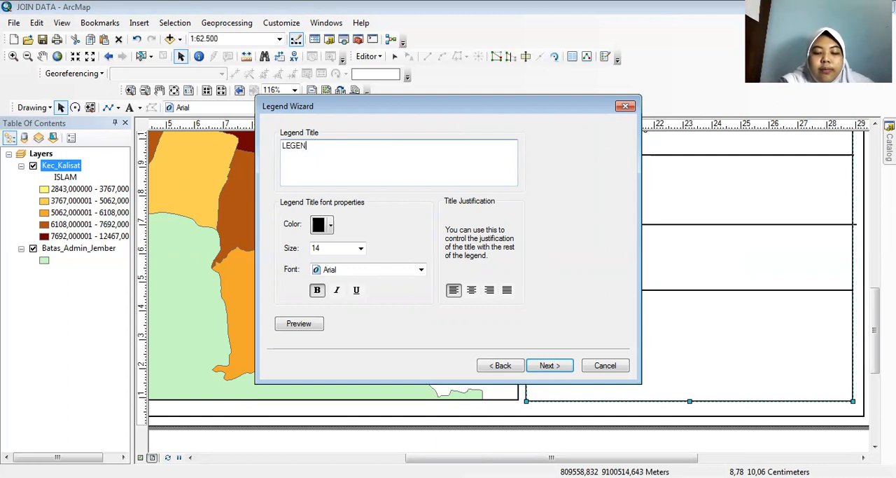
pyautogui.click(361, 248)
pyautogui.click(361, 262)
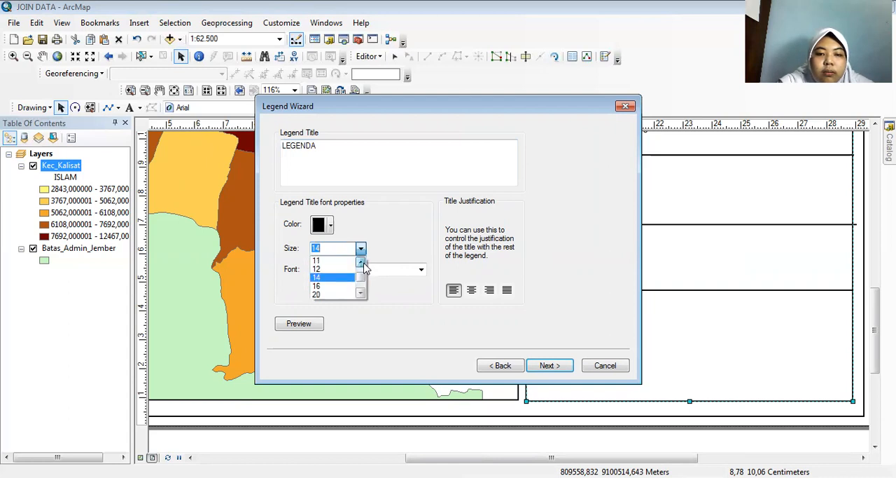
pyautogui.click(340, 260)
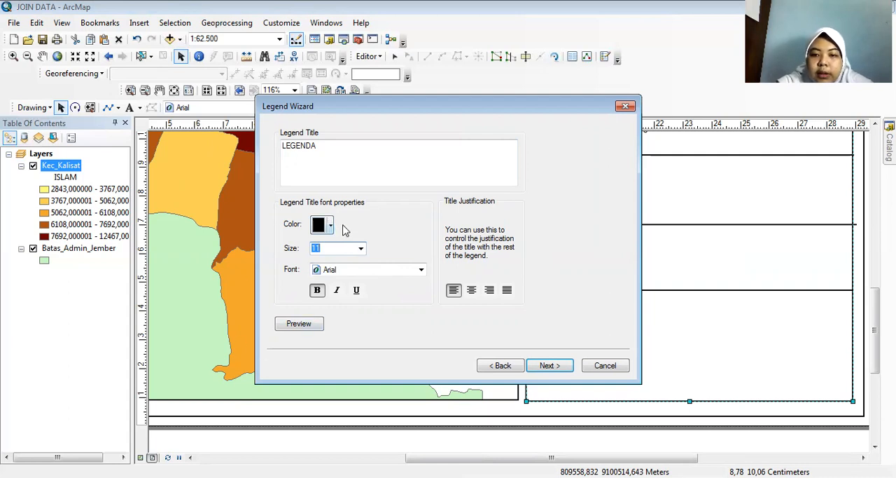
pyautogui.click(471, 289)
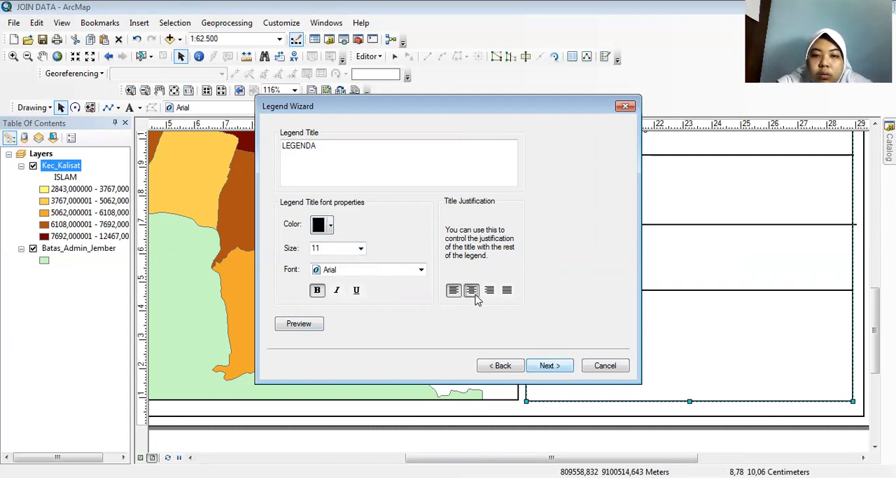
pyautogui.click(549, 365)
pyautogui.click(549, 365)
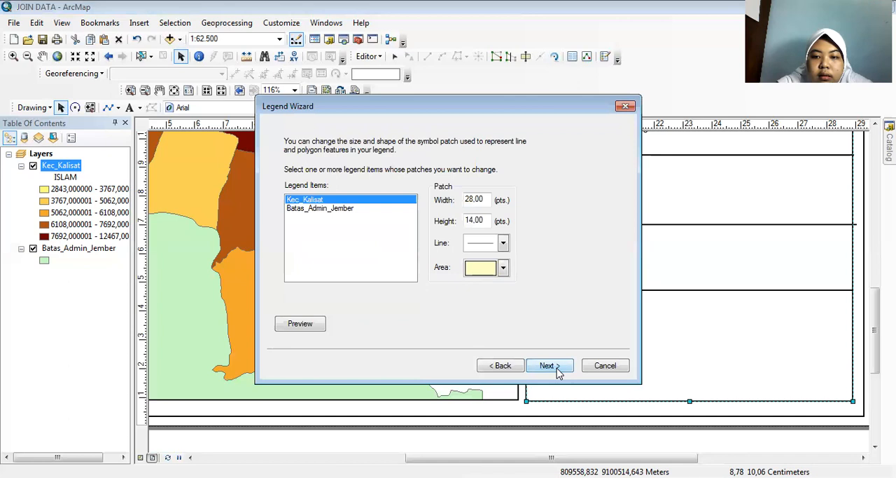
pyautogui.click(549, 365)
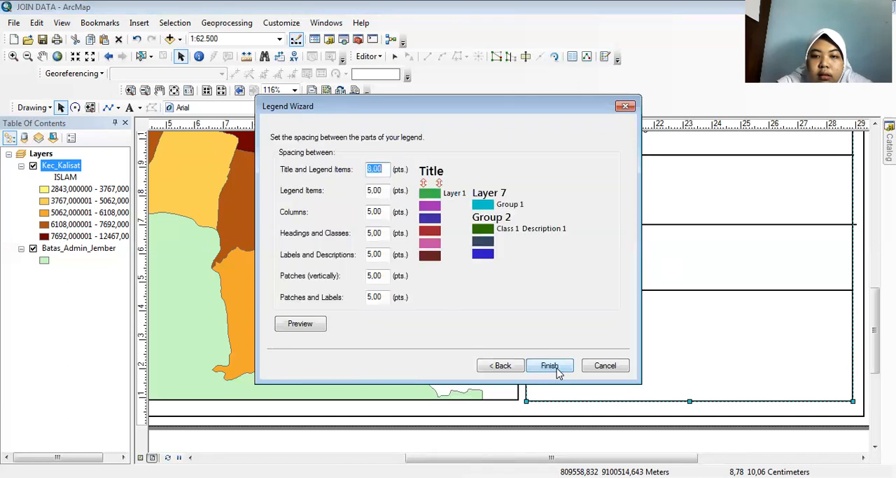
pyautogui.click(558, 367)
# Move the legend into the side panel below the projection row and shrink it to about 4.6 cm wide.
pyautogui.moveTo(507, 255); pyautogui.dragTo(612, 254)
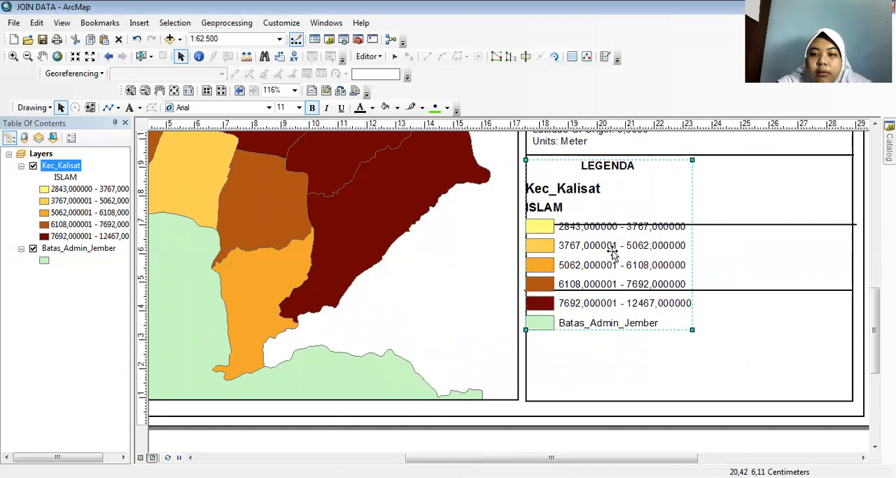
pyautogui.moveTo(694, 330); pyautogui.dragTo(659, 295)
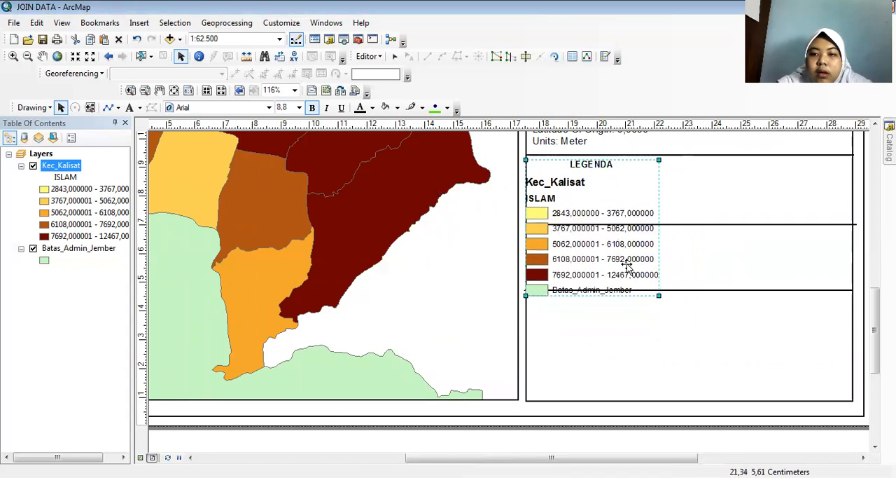
pyautogui.moveTo(604, 245); pyautogui.dragTo(611, 245)
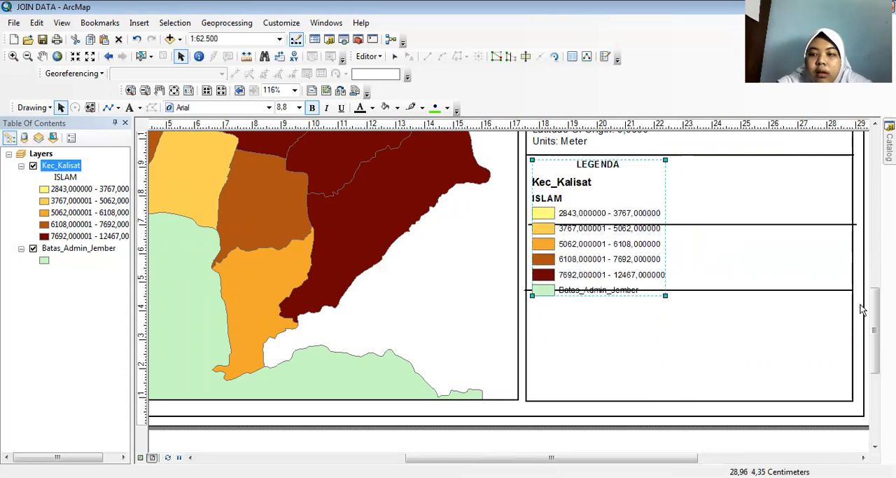
# Lower the last divider line in the side panel by about 2.5 cm and move the legend down to sit just above it.
pyautogui.scroll(3, 508, 290)
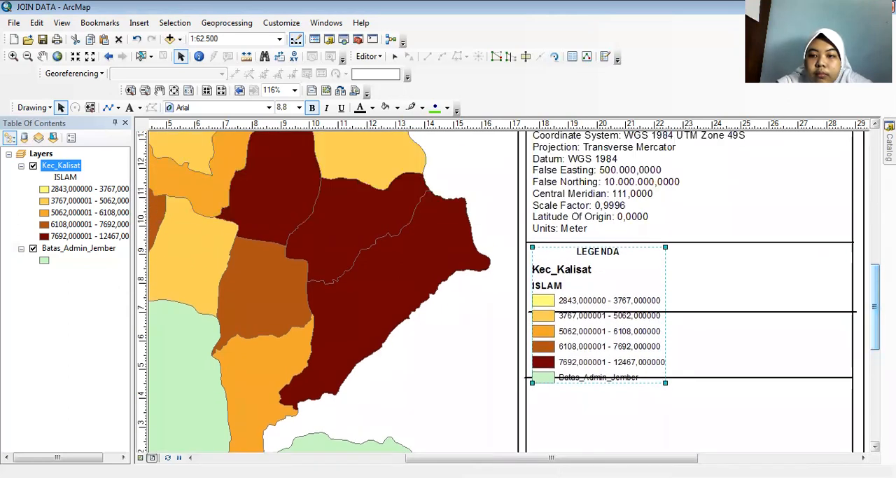
pyautogui.scroll(3, 874, 267)
pyautogui.scroll(-4, 874, 267)
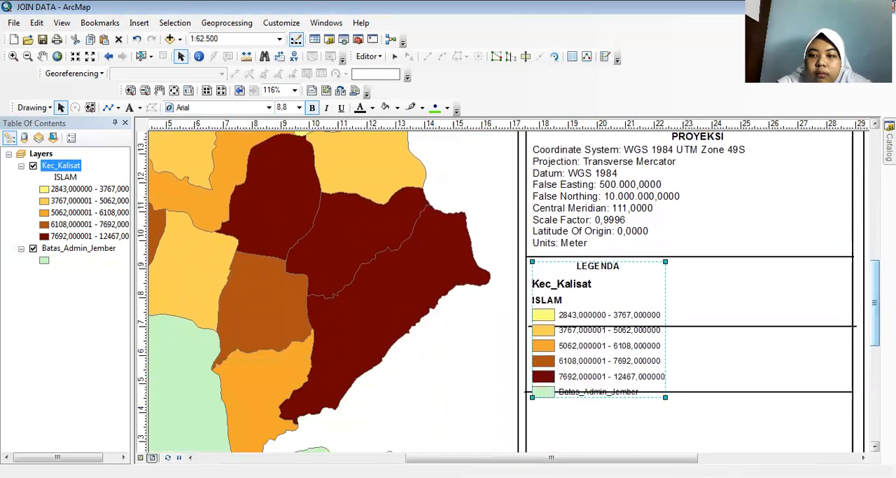
pyautogui.scroll(-3, 698, 314)
pyautogui.moveTo(698, 311); pyautogui.dragTo(700, 381)
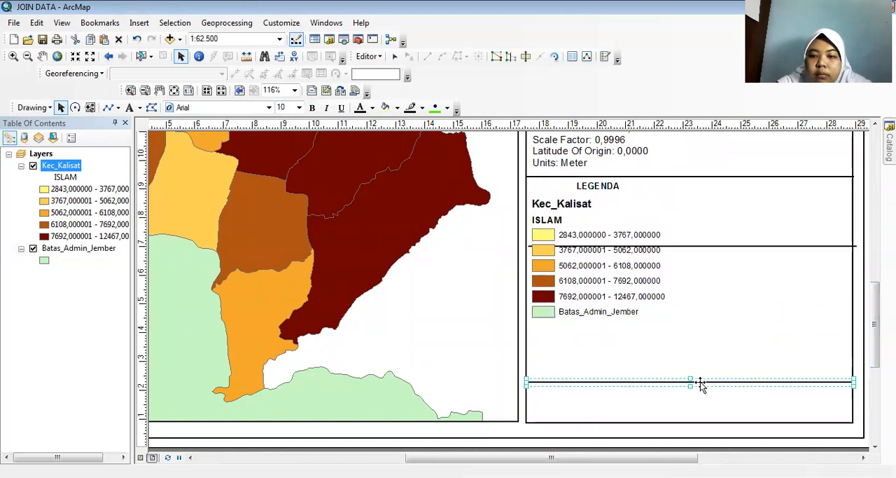
pyautogui.moveTo(601, 257); pyautogui.dragTo(605, 318)
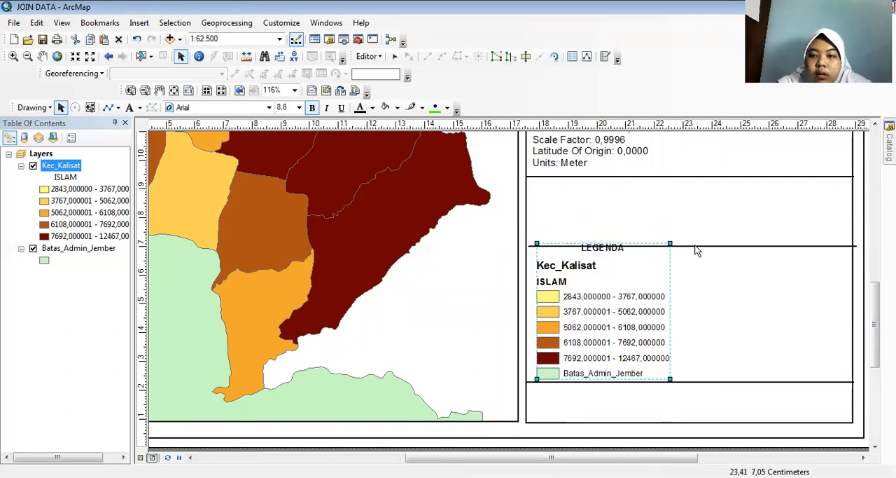
pyautogui.click(680, 248)
# Look through the legend's properties for its general, size and position, and item settings.
pyautogui.click(604, 302)
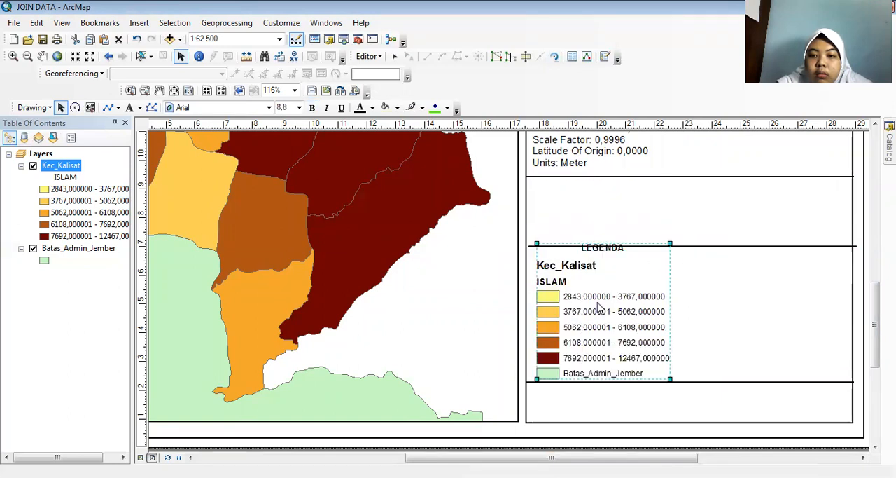
pyautogui.doubleClick(599, 306)
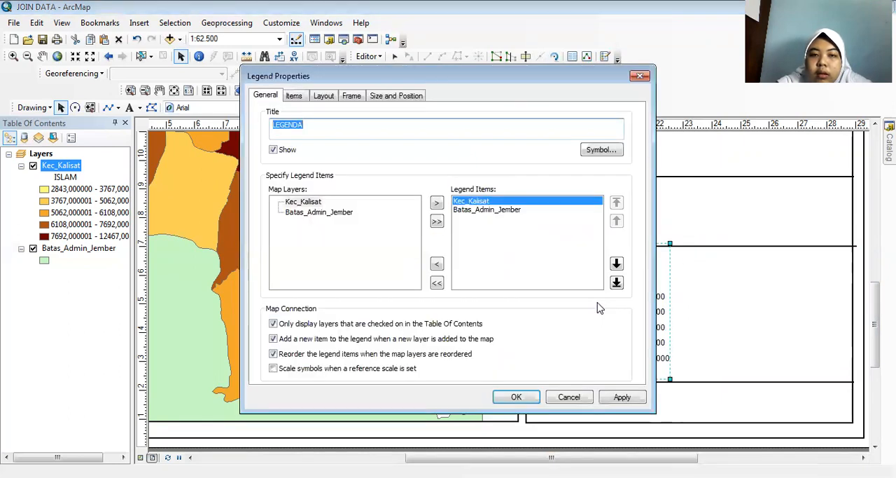
pyautogui.click(386, 98)
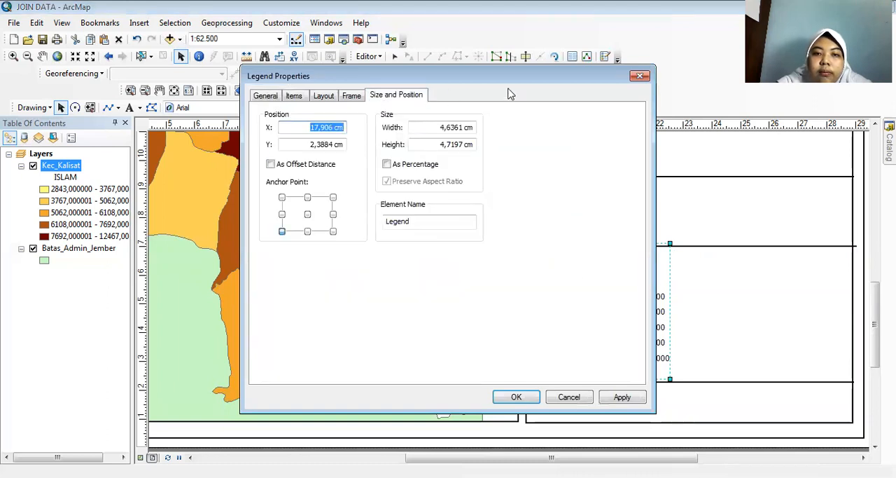
pyautogui.click(642, 79)
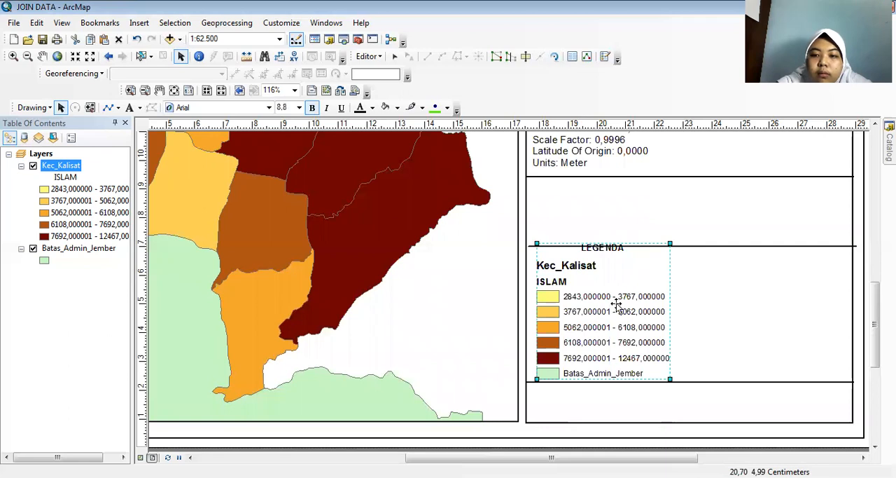
pyautogui.doubleClick(634, 306)
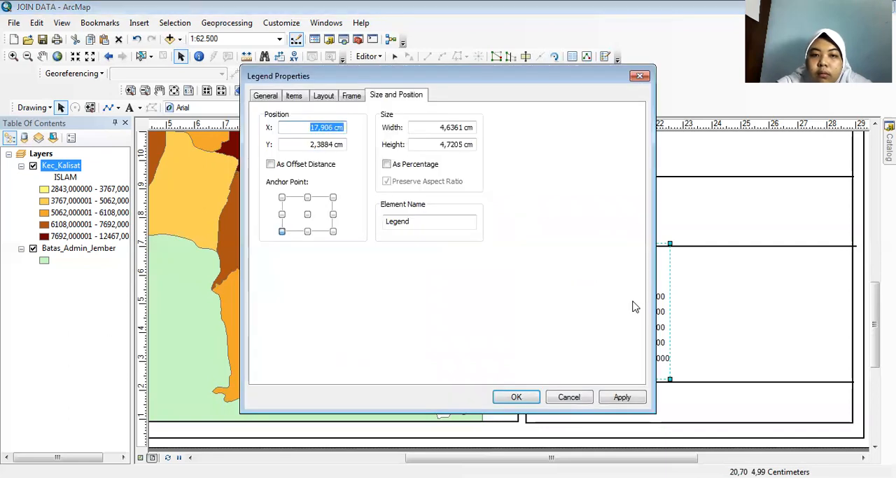
pyautogui.click(273, 99)
pyautogui.click(297, 98)
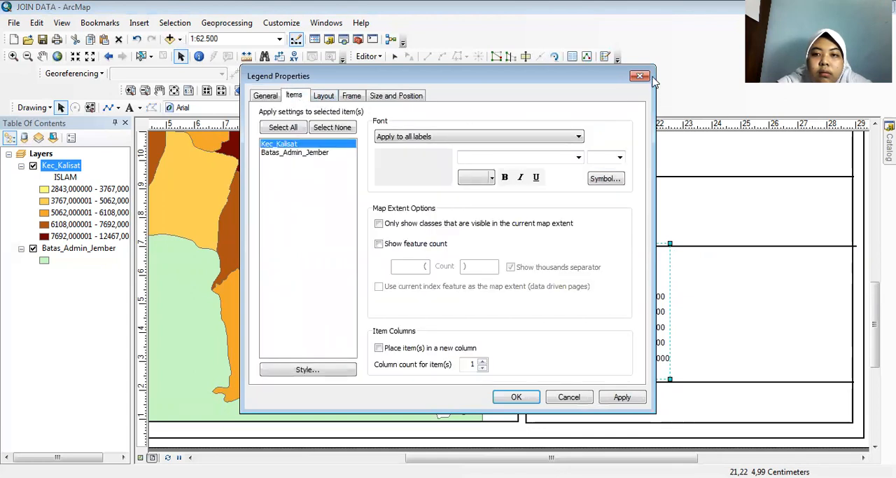
pyautogui.click(640, 75)
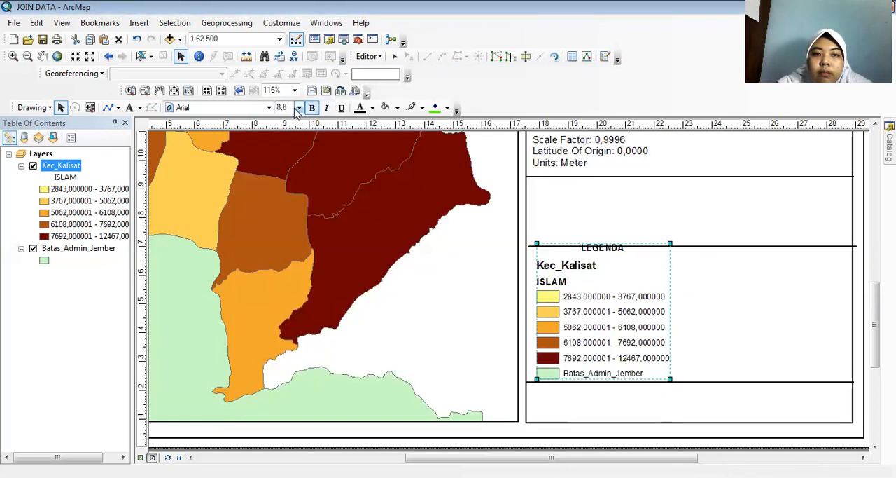
# Set the legend's font size to 7 and place it in the lower-left corner of its row.
pyautogui.click(299, 108)
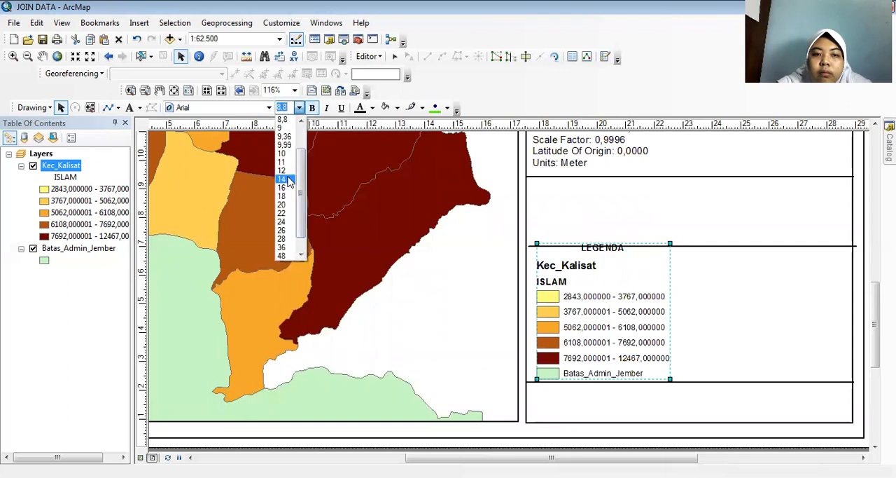
pyautogui.click(299, 123)
pyautogui.click(299, 122)
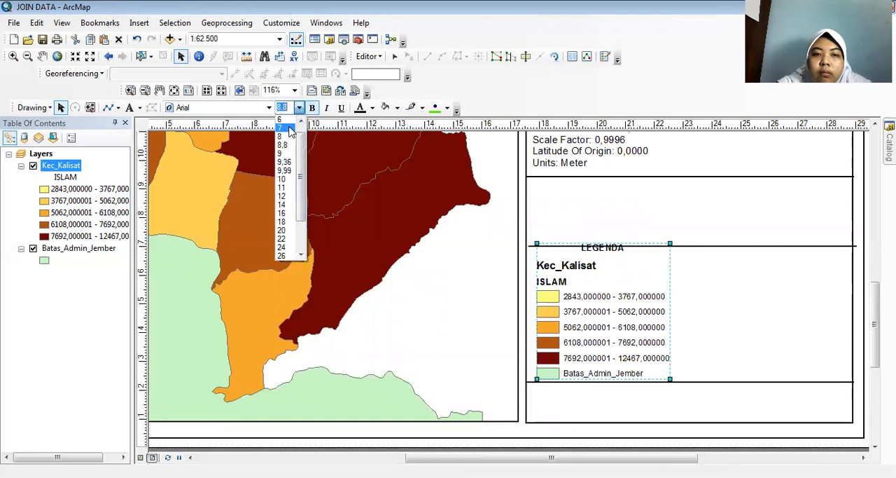
pyautogui.click(290, 128)
pyautogui.moveTo(594, 332); pyautogui.dragTo(575, 338)
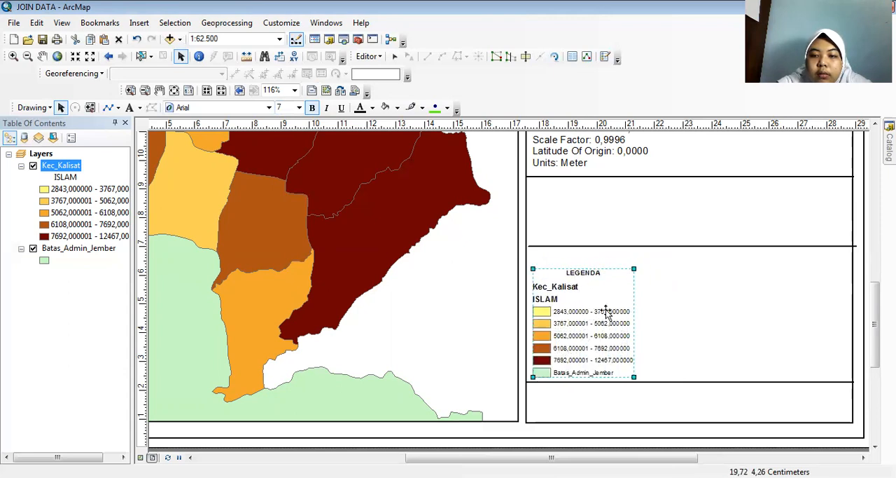
# Shift the divider line above the legend down by about 0.7 cm so it sits just over the "LEGENDA" heading.
pyautogui.click(632, 245)
pyautogui.moveTo(632, 246); pyautogui.dragTo(631, 250)
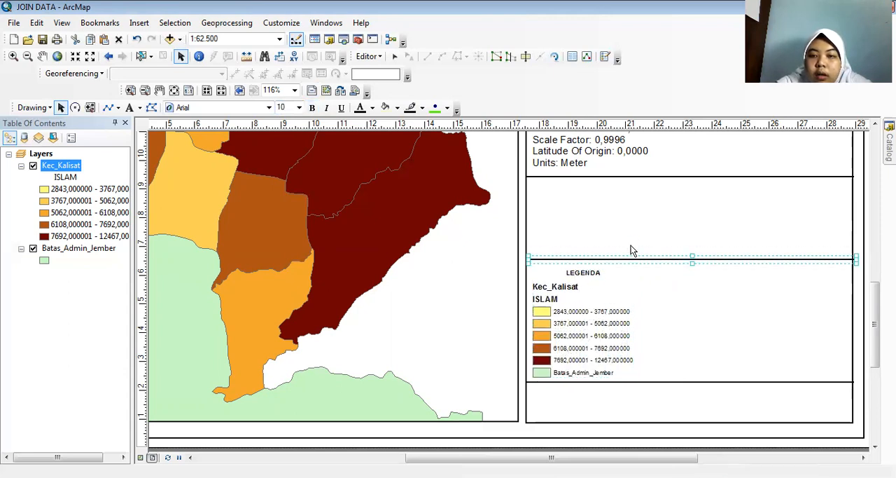
pyautogui.press('Down')
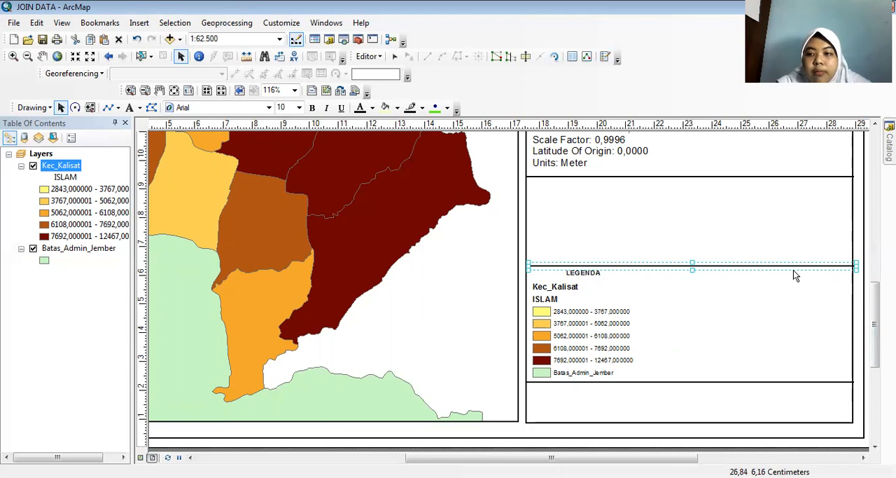
# Review the map page and side panel at 66% zoom, and select the divider line below the map titles.
pyautogui.scroll(-3, 850, 293)
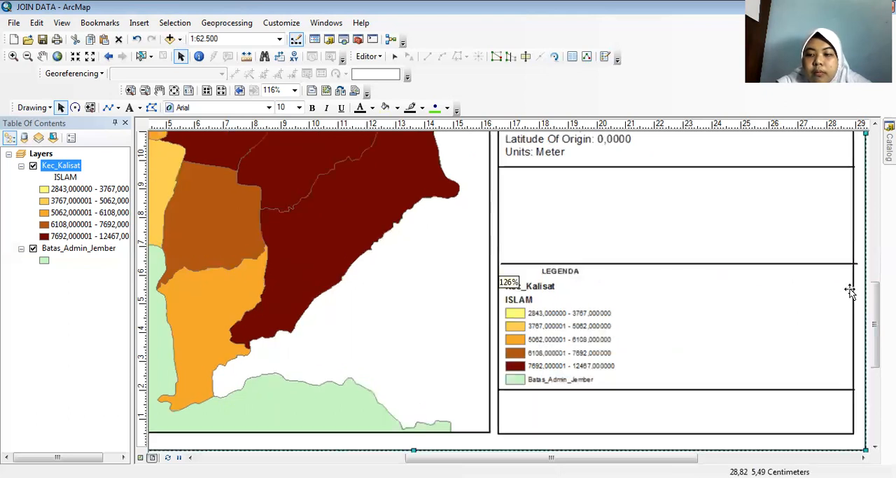
pyautogui.moveTo(648, 458); pyautogui.dragTo(721, 457)
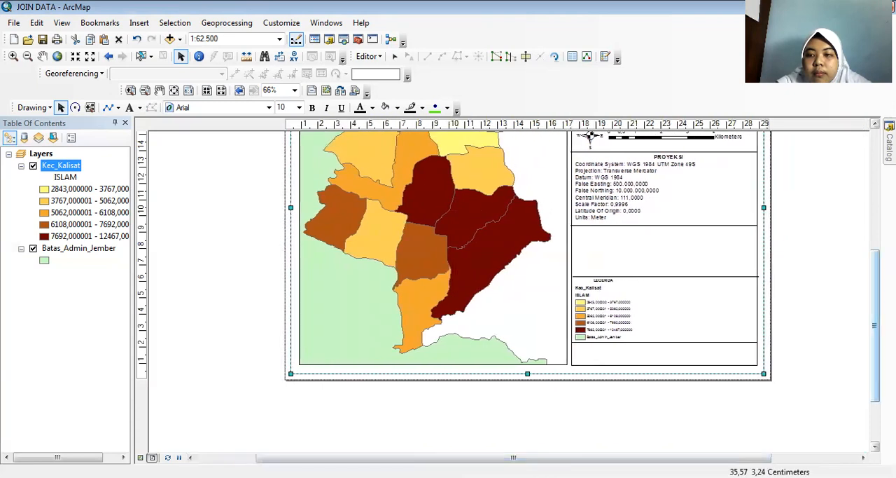
pyautogui.moveTo(875, 340); pyautogui.dragTo(875, 302)
pyautogui.moveTo(722, 457); pyautogui.dragTo(753, 458)
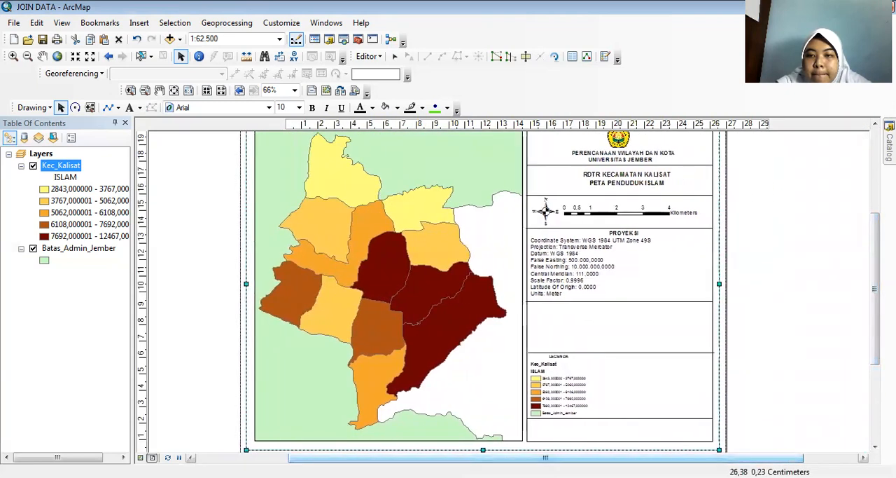
pyautogui.moveTo(876, 260); pyautogui.dragTo(875, 241)
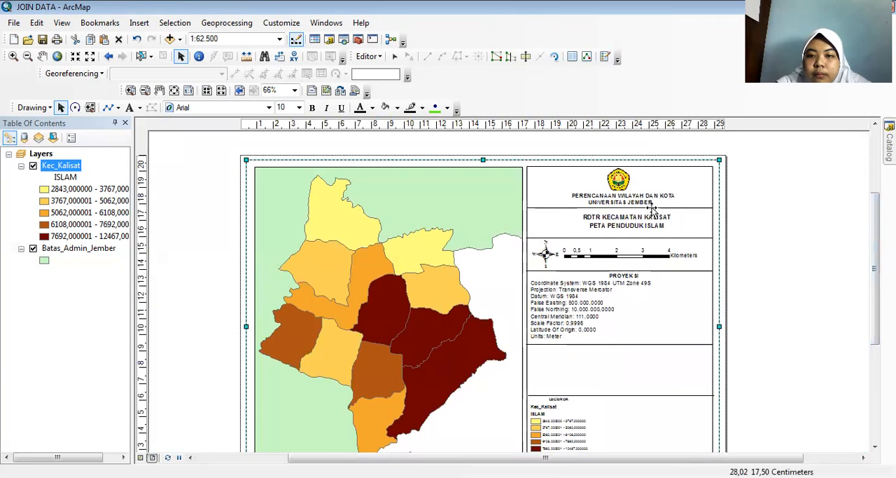
pyautogui.click(645, 241)
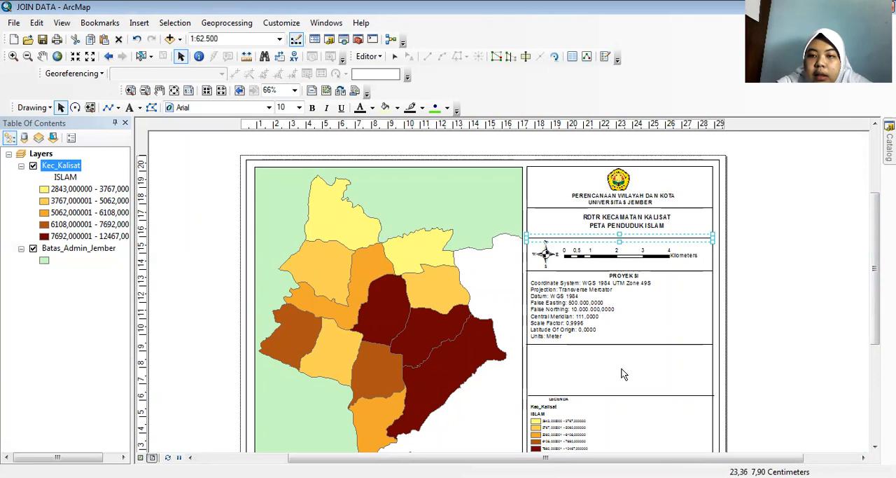
# Move the divider line below the university heading up slightly, keeping its ends aligned with the side panel's edges.
pyautogui.moveTo(620, 239); pyautogui.dragTo(636, 207)
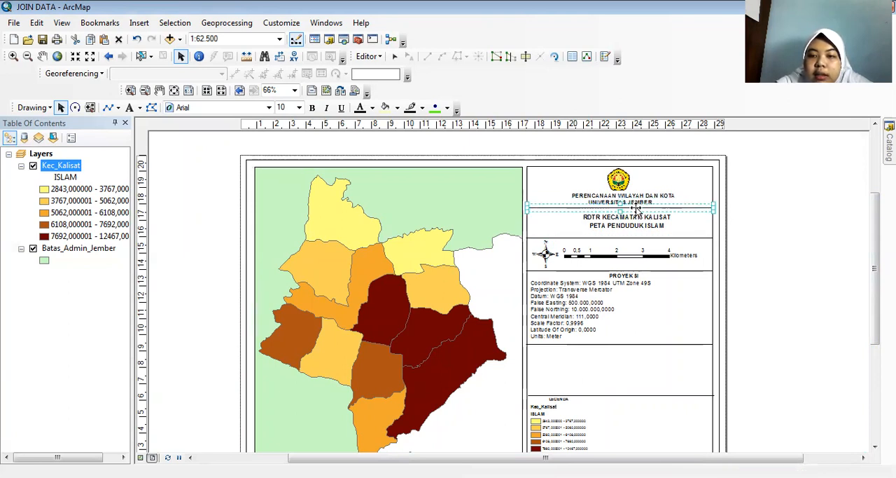
pyautogui.moveTo(636, 208); pyautogui.dragTo(636, 206)
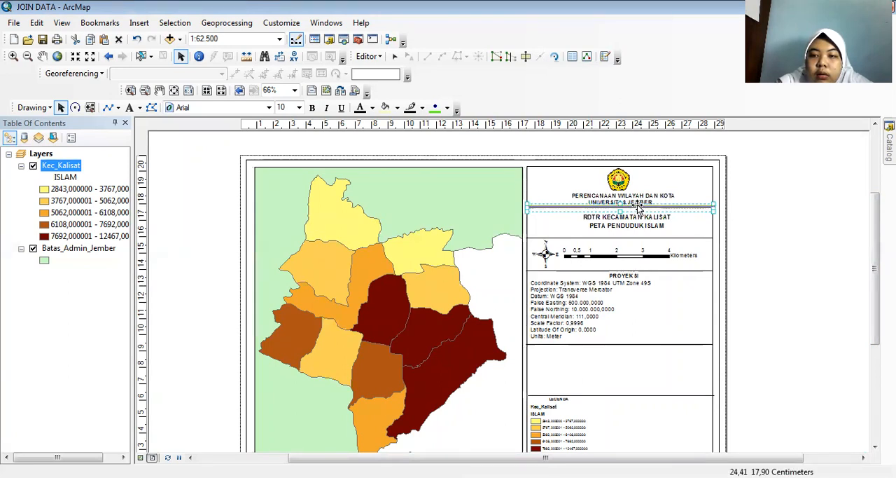
pyautogui.moveTo(637, 207); pyautogui.dragTo(638, 206)
pyautogui.click(636, 222)
pyautogui.click(632, 204)
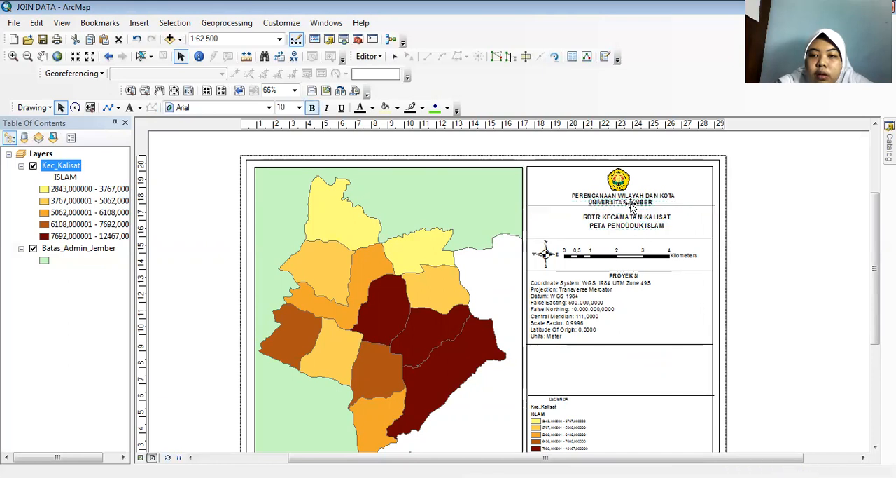
pyautogui.click(559, 205)
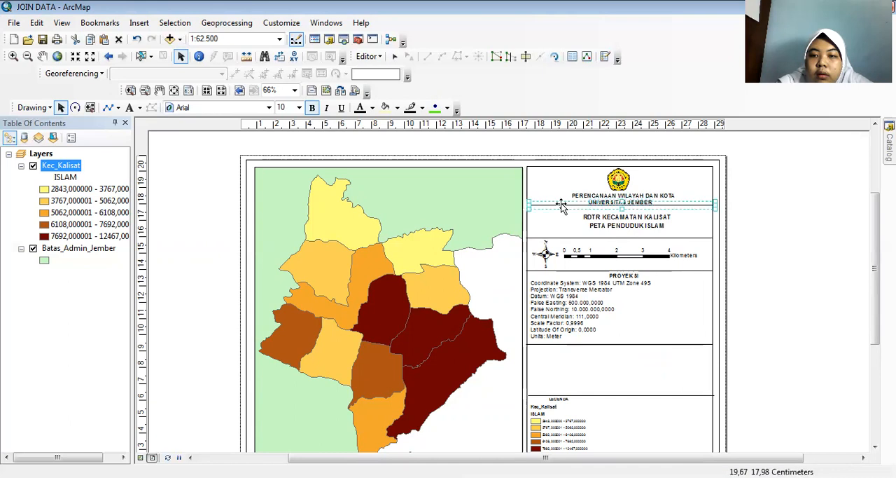
pyautogui.press('Left')
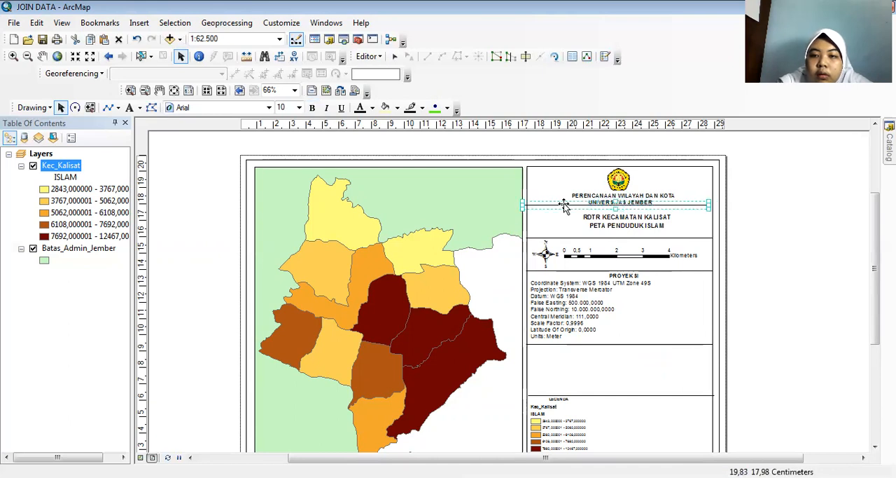
pyautogui.moveTo(564, 205); pyautogui.dragTo(573, 206)
# Move the titles "RDTR KECAMATAN KALISAT" and "PETA PENDUDUK ISLAM" up to sit just below the divider under the university heading.
pyautogui.click(597, 215)
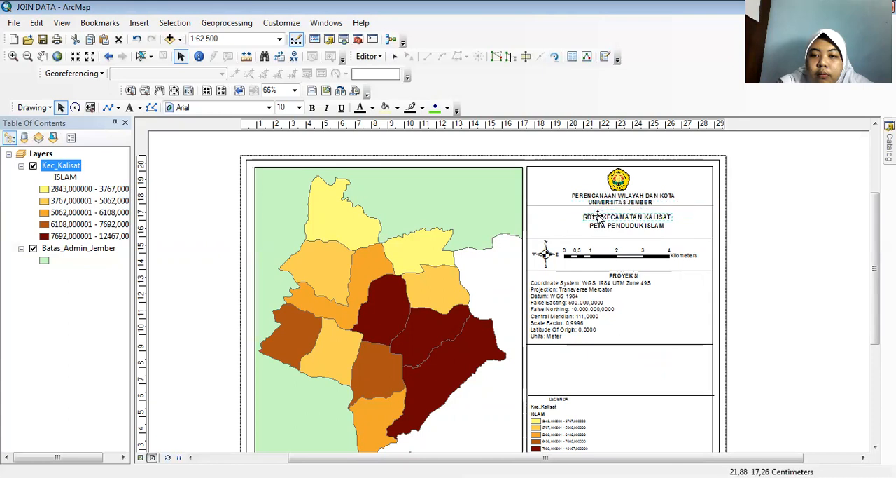
pyautogui.press('Up')
pyautogui.press('Up')
pyautogui.press('Up')
pyautogui.press('Up')
pyautogui.press('Up')
pyautogui.press('Up')
pyautogui.press('Up')
pyautogui.press('Up')
pyautogui.press('Up')
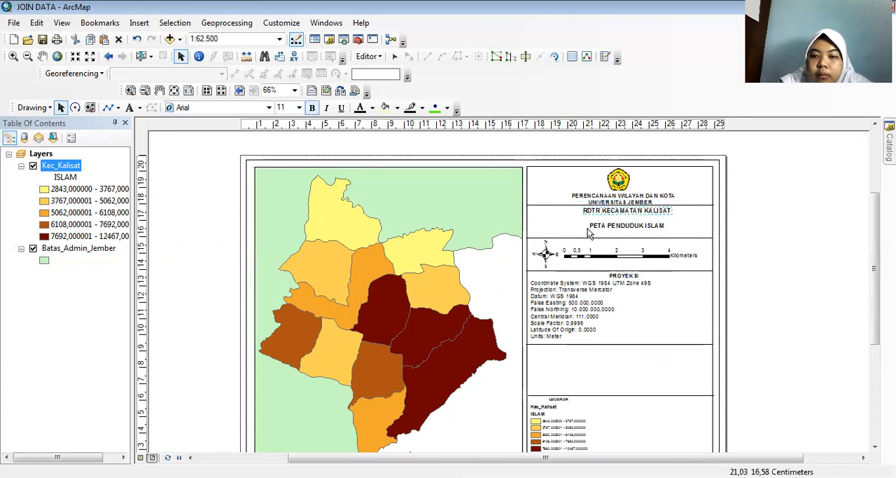
pyautogui.moveTo(605, 226); pyautogui.dragTo(602, 219)
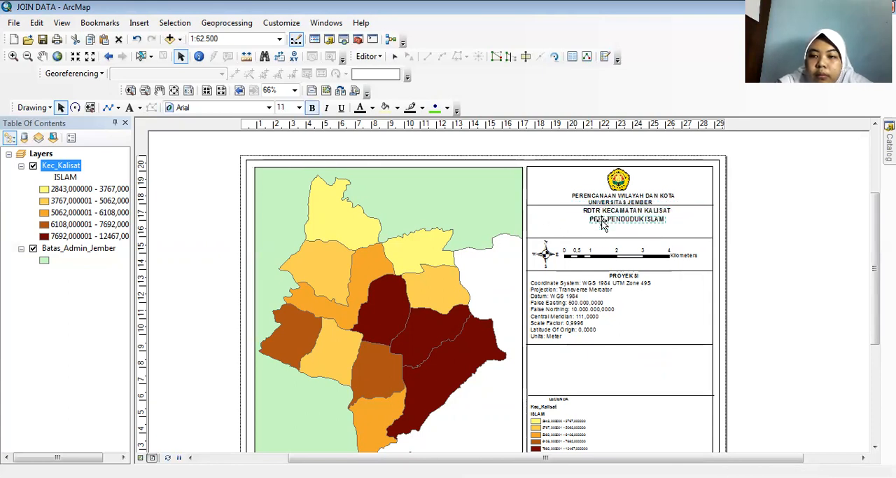
# Shift the divider line below the map titles up so it sits just under "PETA PENDUDUK ISLAM".
pyautogui.click(616, 238)
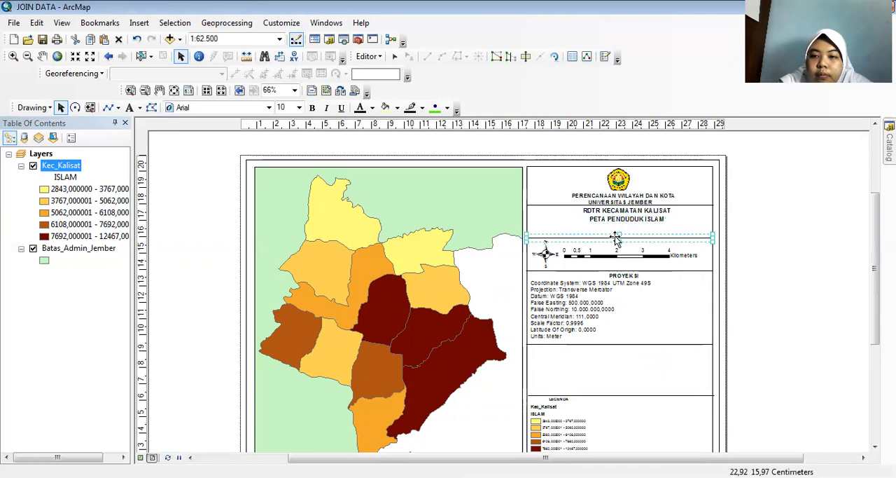
pyautogui.press('Up')
pyautogui.press('Up')
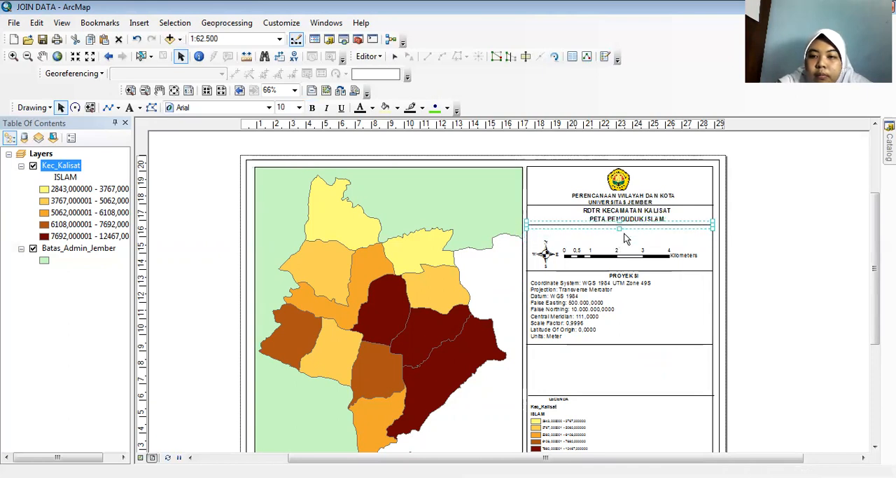
# Move the scale bar up to sit just below the divider line under the map titles.
pyautogui.click(627, 257)
pyautogui.press('Up')
pyautogui.press('Up')
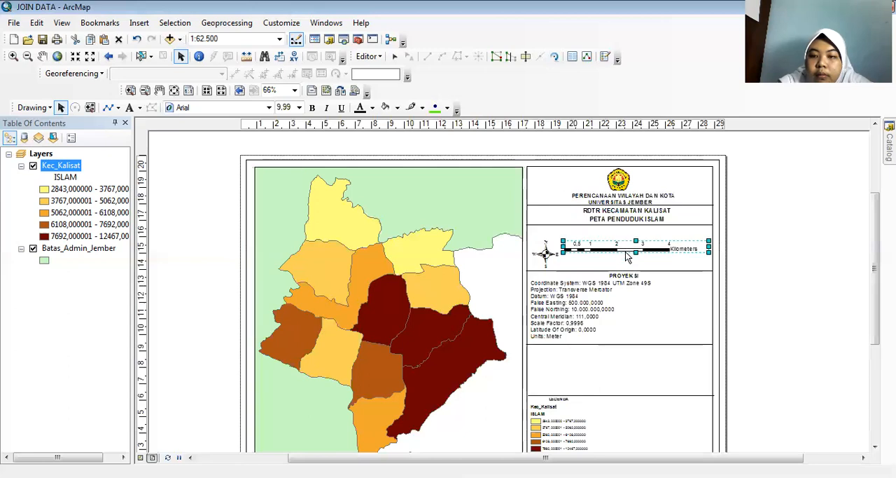
pyautogui.press('Up')
# Move the north arrow up beside the scale bar and shrink it slightly to fit the row.
pyautogui.click(546, 255)
pyautogui.press('Up')
pyautogui.press('Up')
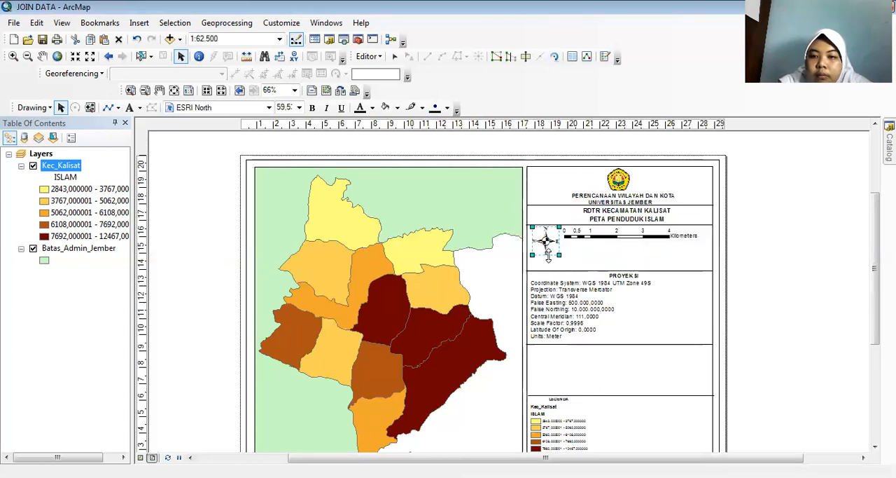
pyautogui.moveTo(558, 254); pyautogui.dragTo(554, 249)
# Shift the divider line above "PROYEKSI" up so it sits just below the north arrow.
pyautogui.click(580, 274)
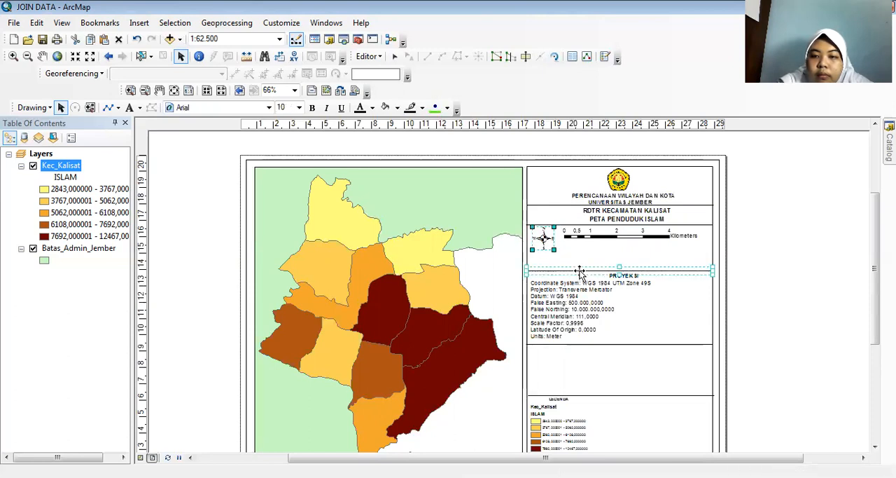
pyautogui.press('Up')
pyautogui.press('Up')
pyautogui.press('Up')
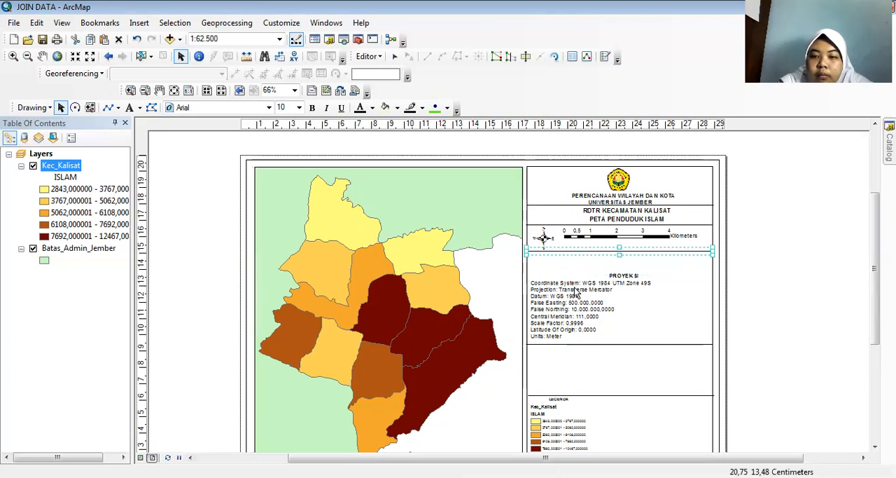
# Move the "PROYEKSI" heading and the coordinate system text up directly under the divider below the north arrow.
pyautogui.click(630, 275)
pyautogui.moveTo(630, 276); pyautogui.dragTo(630, 256)
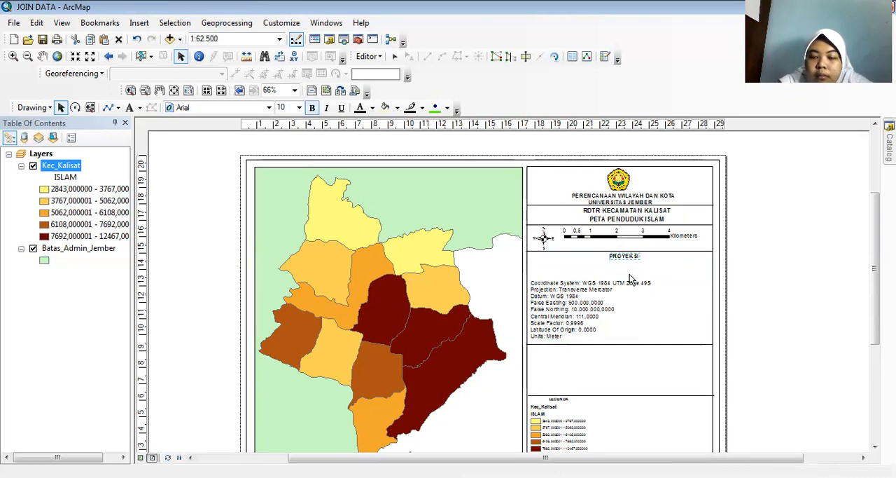
pyautogui.click(591, 300)
pyautogui.press('Up')
pyautogui.press('Up')
pyautogui.press('Up')
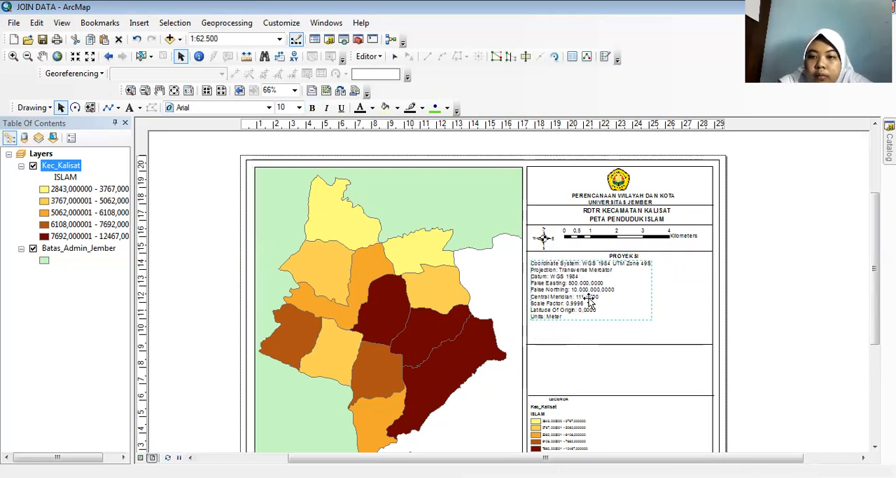
# Shift the divider line below the projection details up so it sits just under the "Units: Meter" line.
pyautogui.click(590, 348)
pyautogui.press('Up')
pyautogui.press('Up')
pyautogui.press('Up')
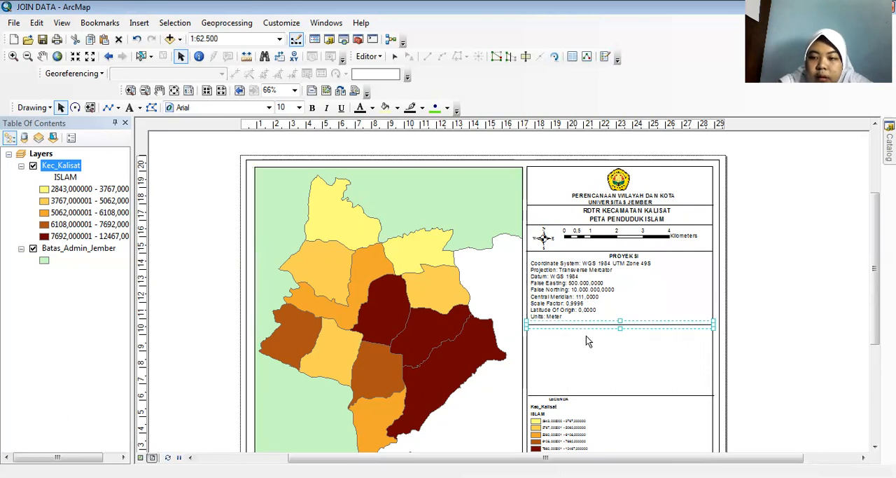
# Insert a text element reading "P" in the empty row below the legend.
pyautogui.moveTo(874, 281); pyautogui.dragTo(874, 320)
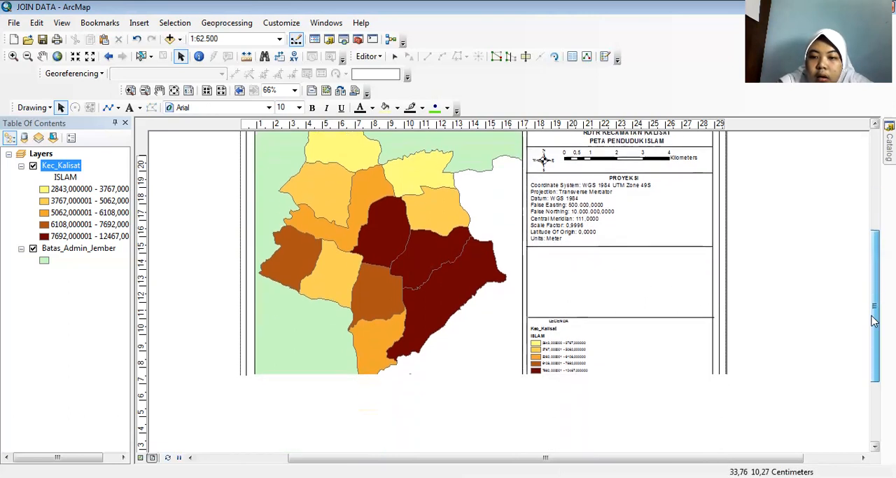
pyautogui.click(604, 393)
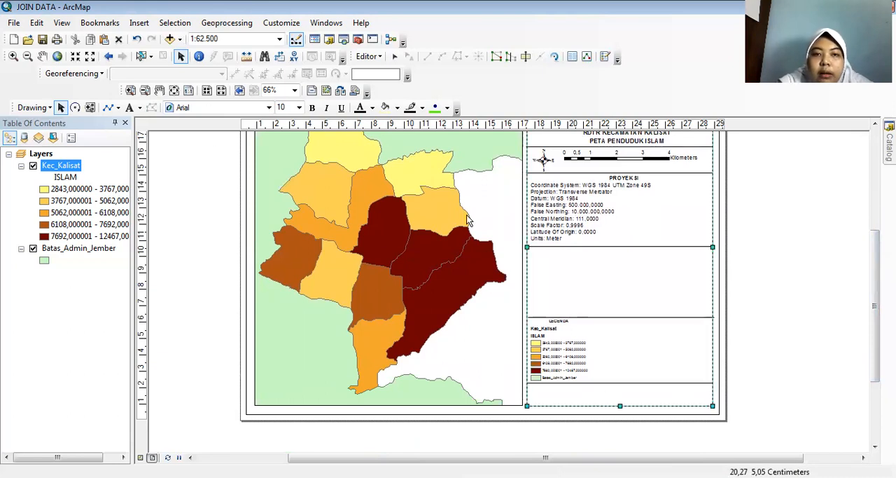
pyautogui.click(130, 107)
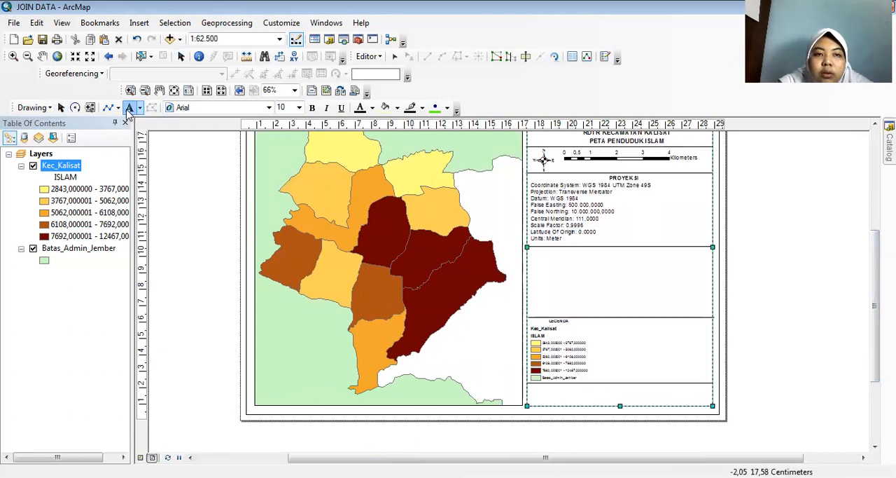
pyautogui.click(623, 393)
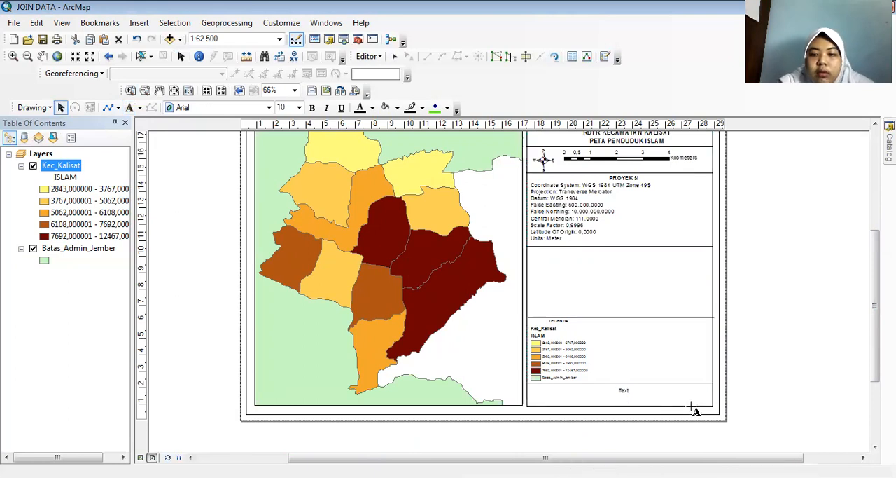
pyautogui.press('BackSpace')
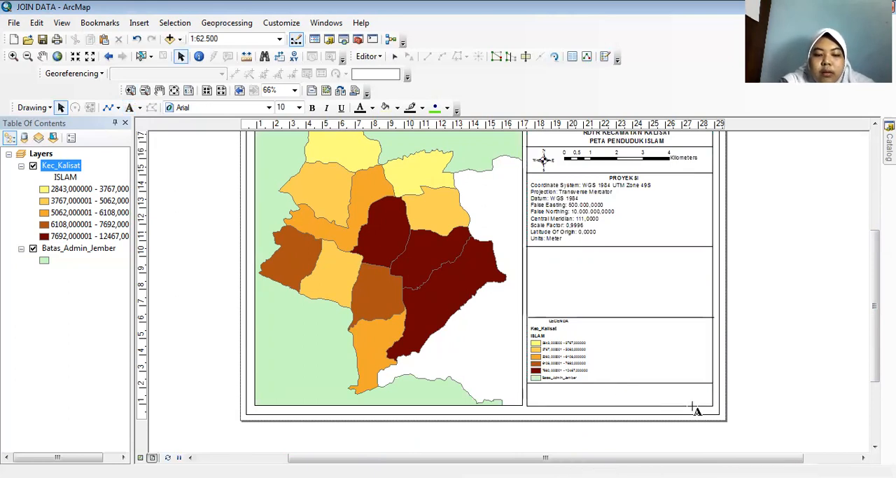
pyautogui.write('P')
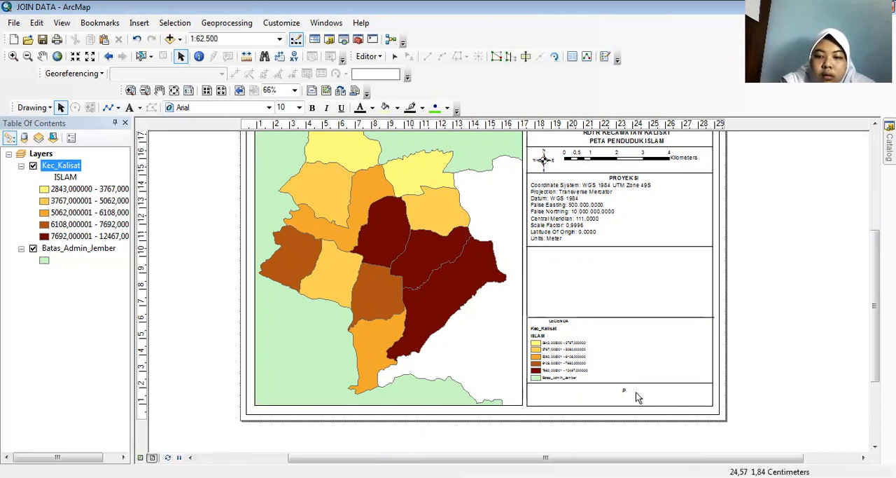
# Change the new text element to "PENGESAHAN", make it bold, and center it in the side panel's bottom row.
pyautogui.doubleClick(624, 392)
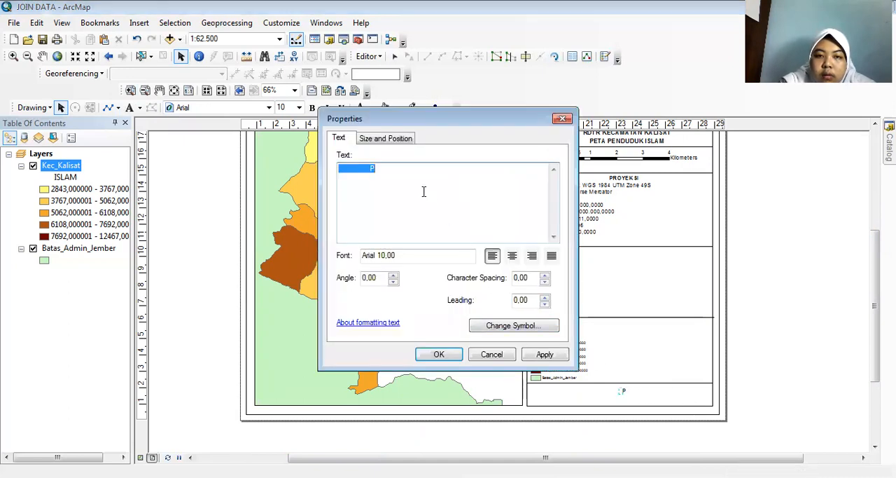
pyautogui.click(562, 119)
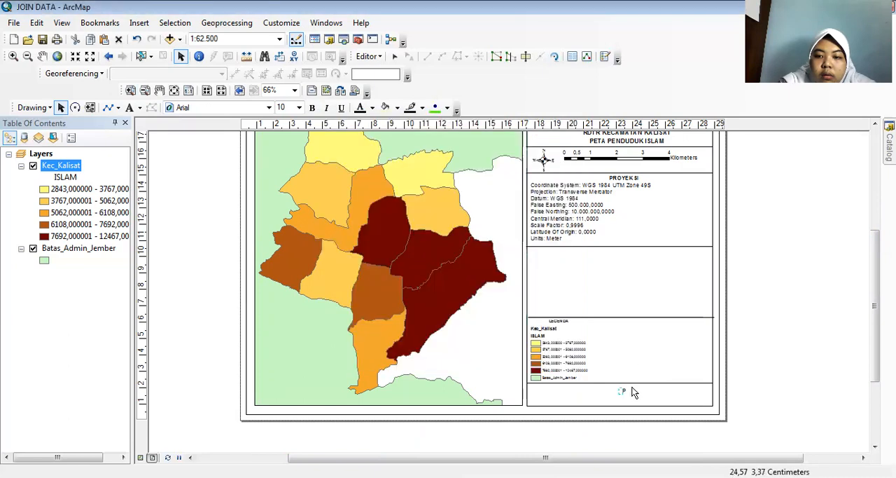
pyautogui.click(624, 393)
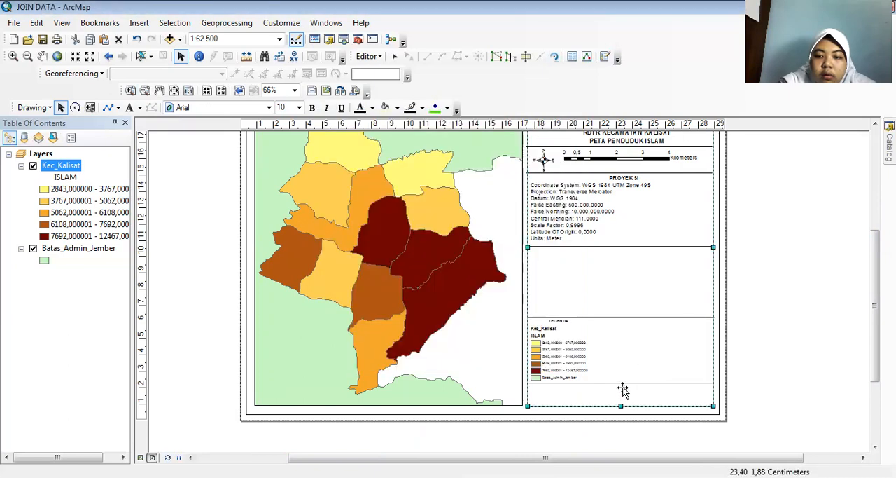
pyautogui.click(394, 167)
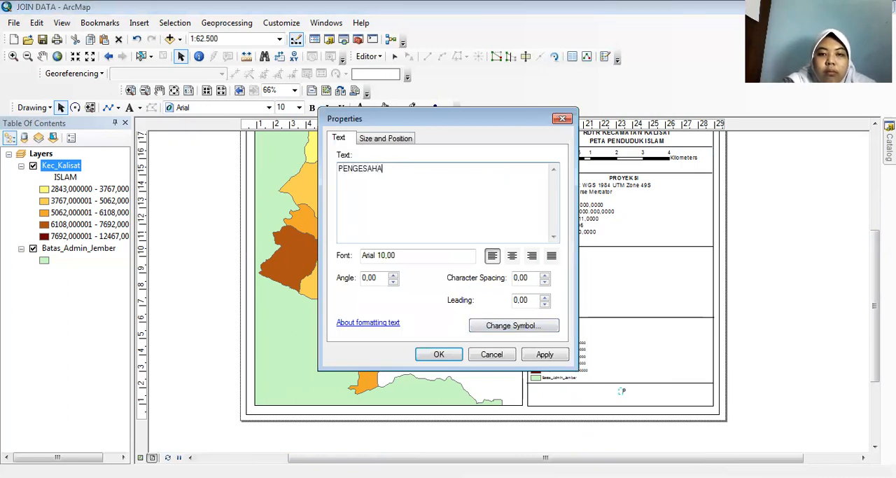
pyautogui.click(427, 354)
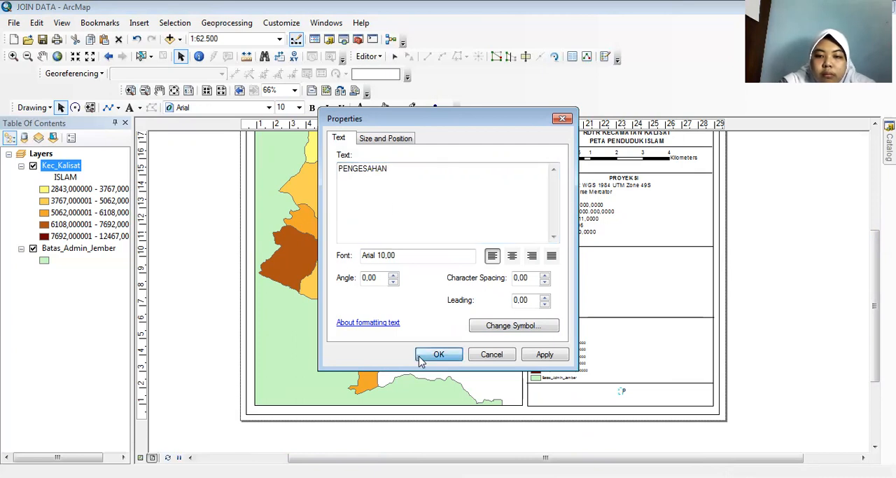
pyautogui.click(311, 108)
pyautogui.moveTo(634, 396)
pyautogui.mouseDown()
pyautogui.moveTo(612, 401)
pyautogui.moveTo(620, 396)
pyautogui.mouseUp()
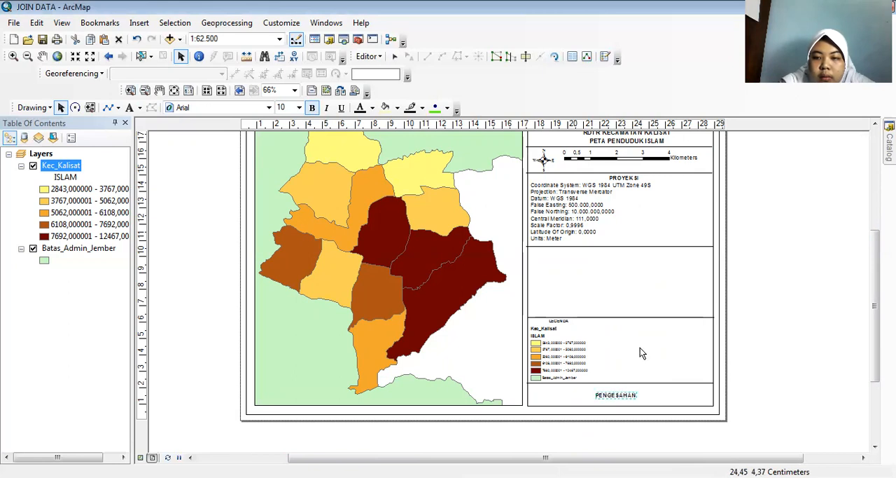
# Shift the divider above "PENGESAHAN" down close to that heading, and move the legend down to sit just above the divider.
pyautogui.click(618, 385)
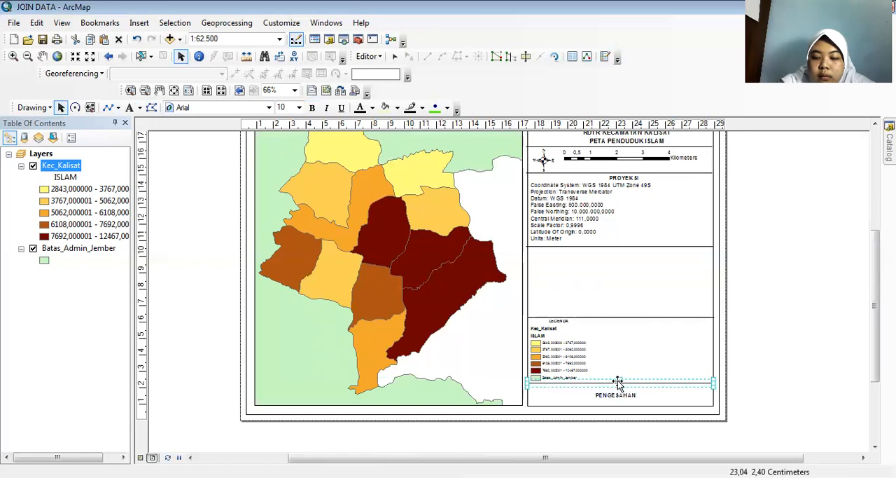
pyautogui.click(564, 364)
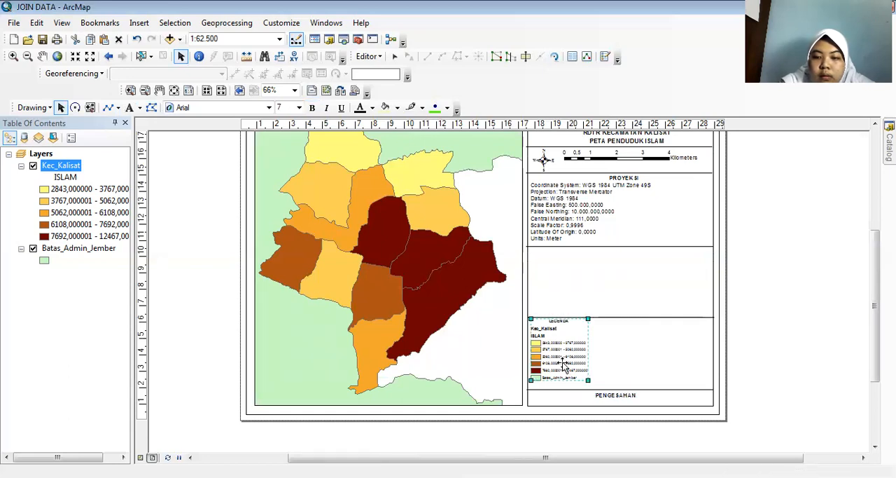
pyautogui.press('Down')
pyautogui.press('Down')
pyautogui.press('Down')
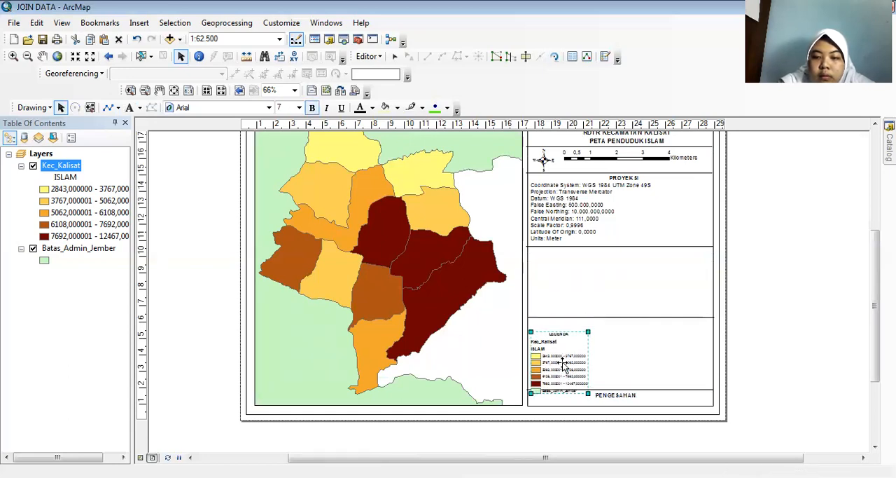
# Shift the divider line above the legend down so it sits just over the "LEGENDA" heading, and deselect it.
pyautogui.click(646, 319)
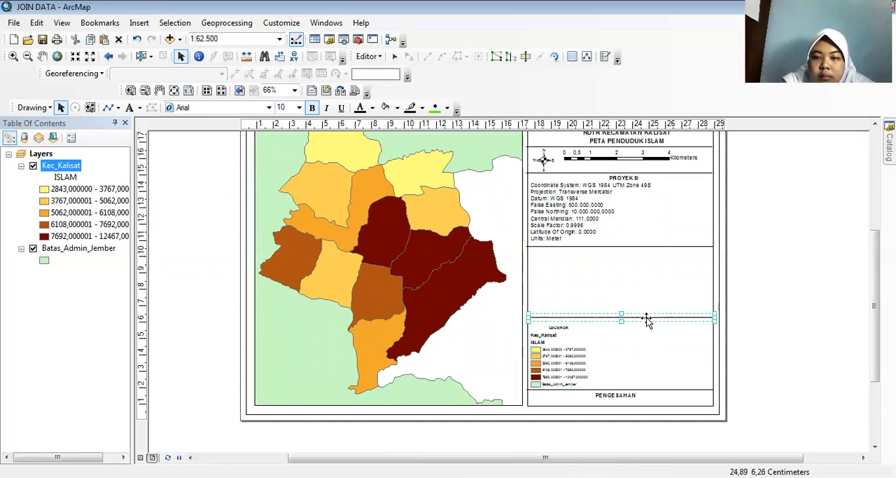
pyautogui.press('Down')
pyautogui.press('Down')
pyautogui.press('Down')
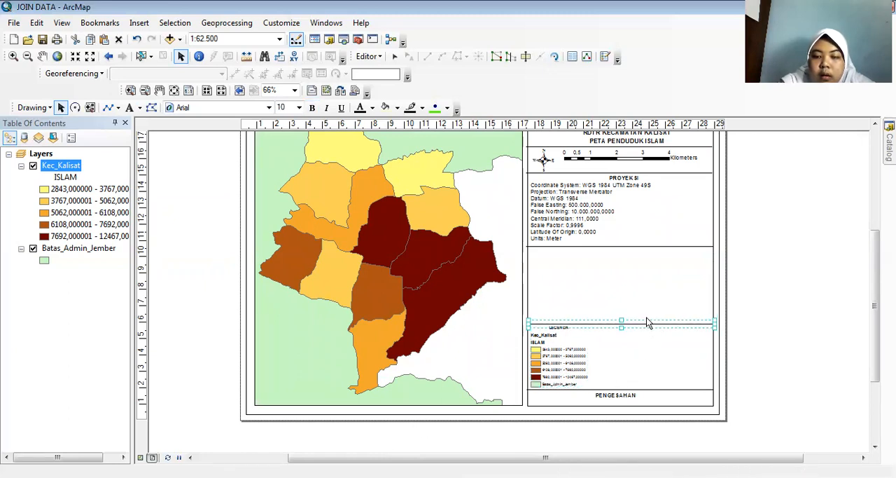
pyautogui.click(765, 299)
pyautogui.scroll(1, 819, 293)
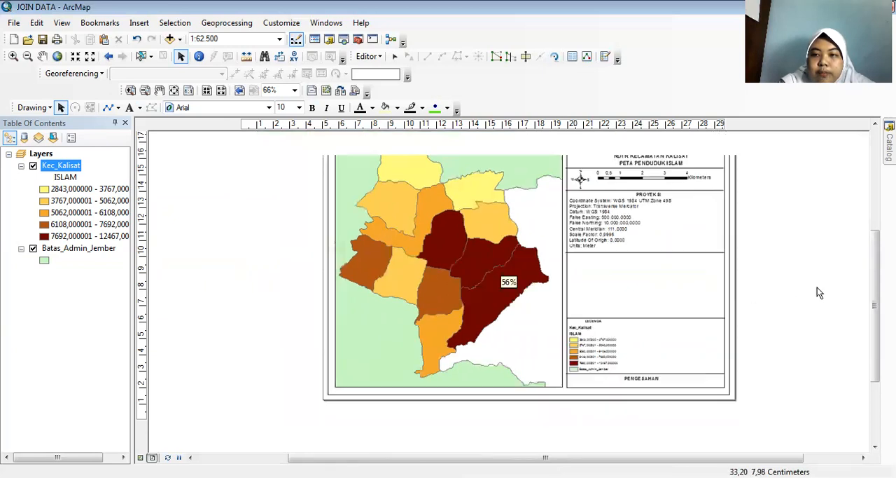
# Insert a new data frame and place it in the empty panel row between the projection text and the legend.
pyautogui.scroll(-2, 844, 292)
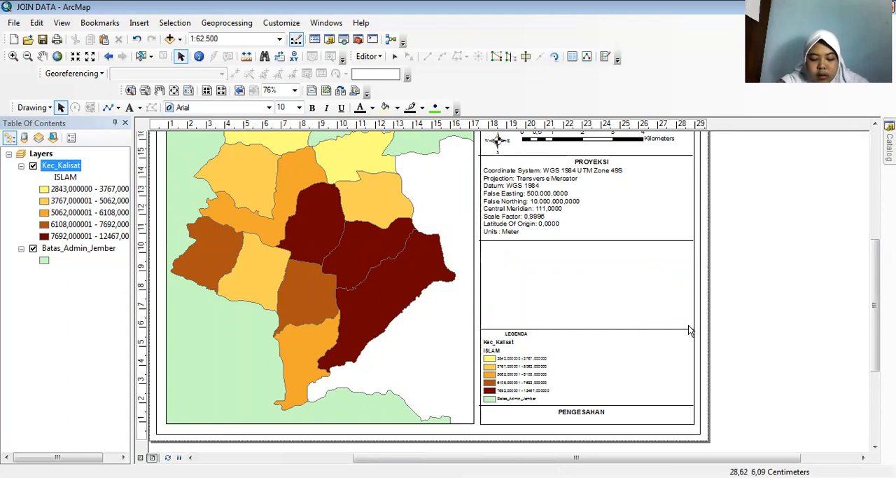
pyautogui.click(547, 259)
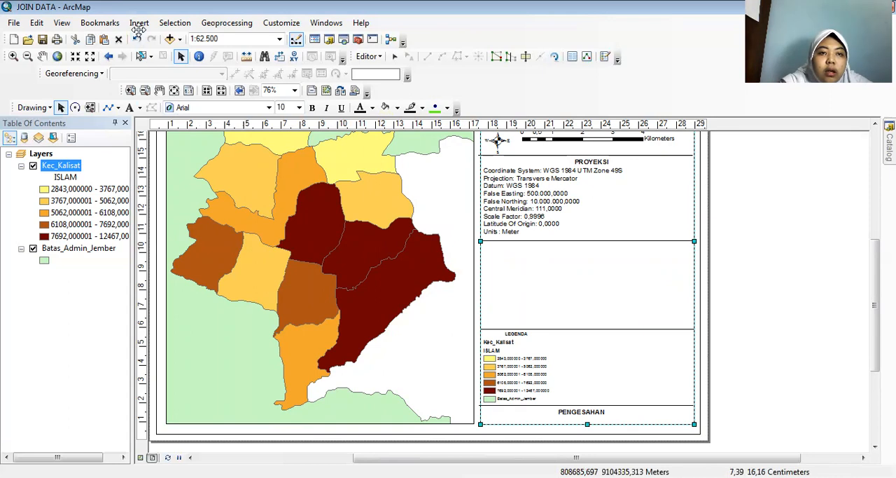
pyautogui.doubleClick(136, 32)
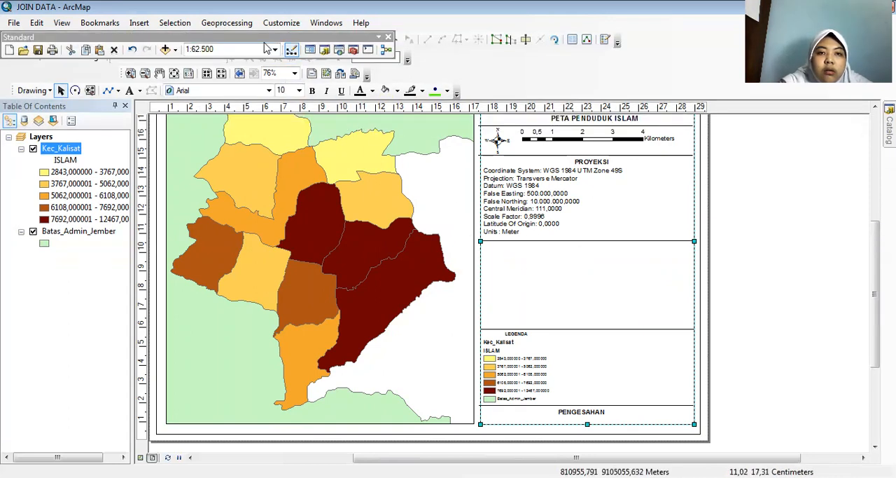
pyautogui.moveTo(262, 37); pyautogui.dragTo(358, 54)
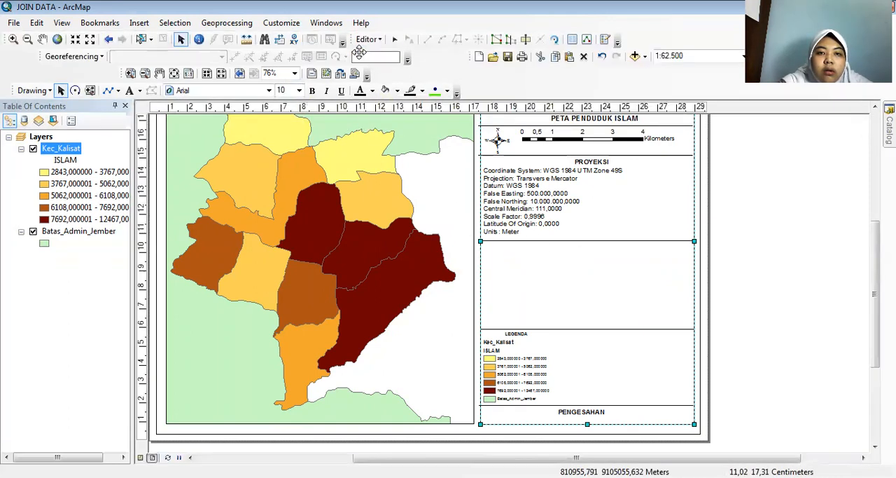
pyautogui.click(140, 23)
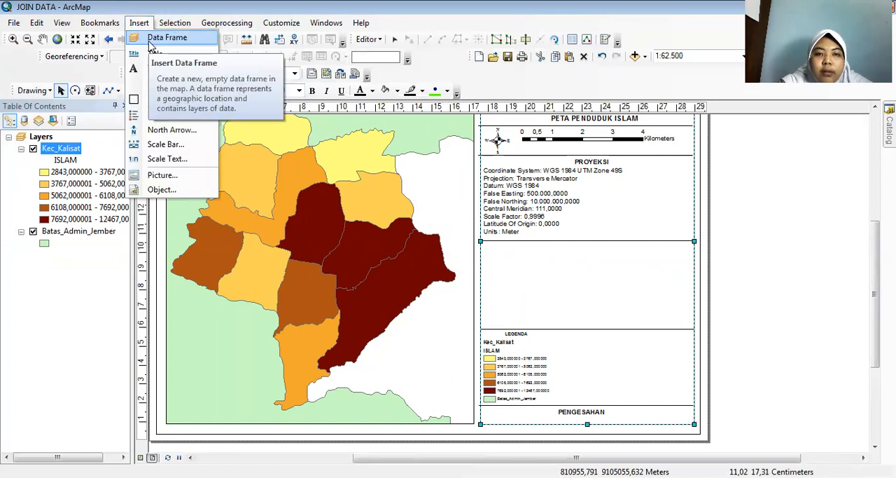
pyautogui.click(153, 38)
pyautogui.moveTo(493, 287); pyautogui.dragTo(567, 291)
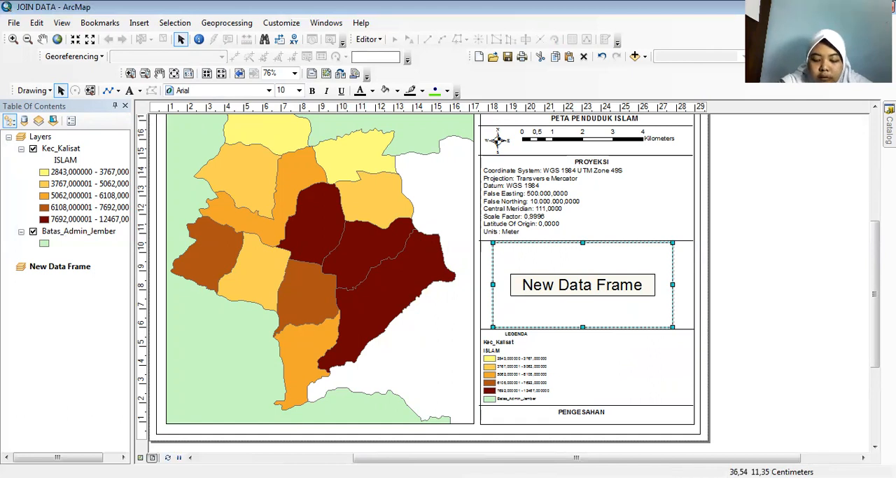
# Add Batas_Admin_Jember.shp and the Kec_Kalisat shapefile from the Jember SHP folder to the new data frame.
pyautogui.click(889, 131)
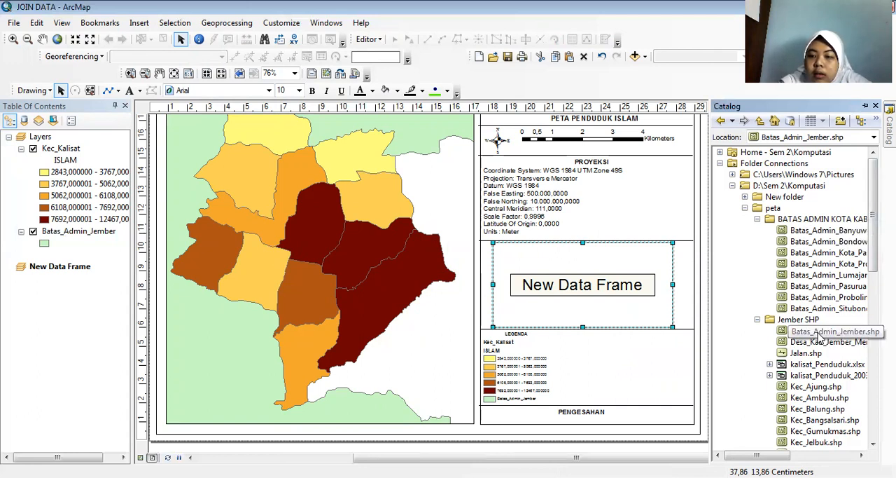
pyautogui.moveTo(814, 335)
pyautogui.mouseDown()
pyautogui.moveTo(648, 309)
pyautogui.moveTo(618, 293)
pyautogui.mouseUp()
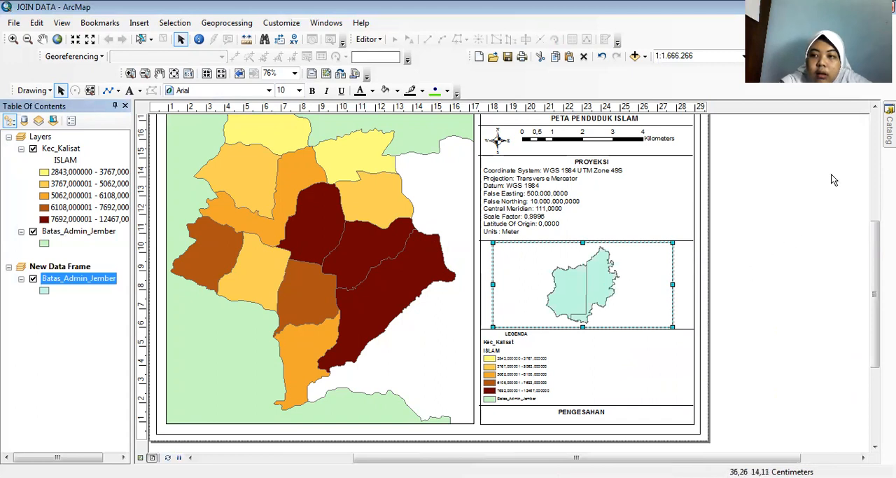
pyautogui.click(890, 129)
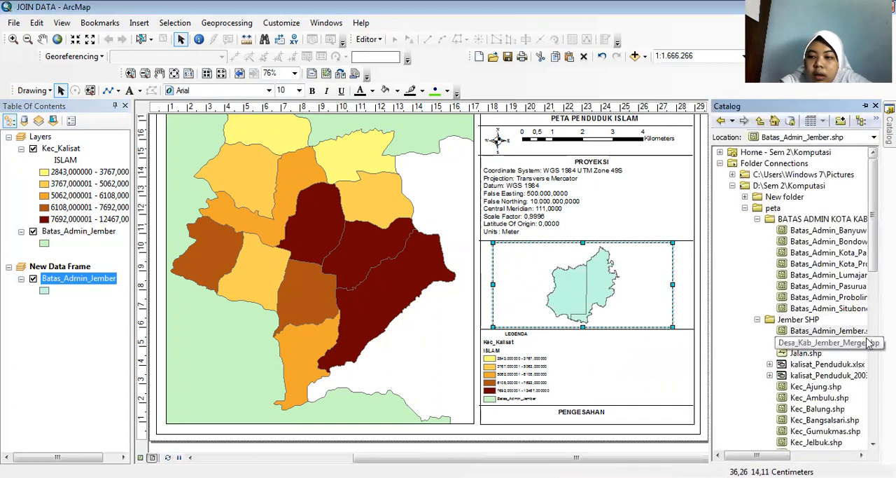
pyautogui.click(873, 445)
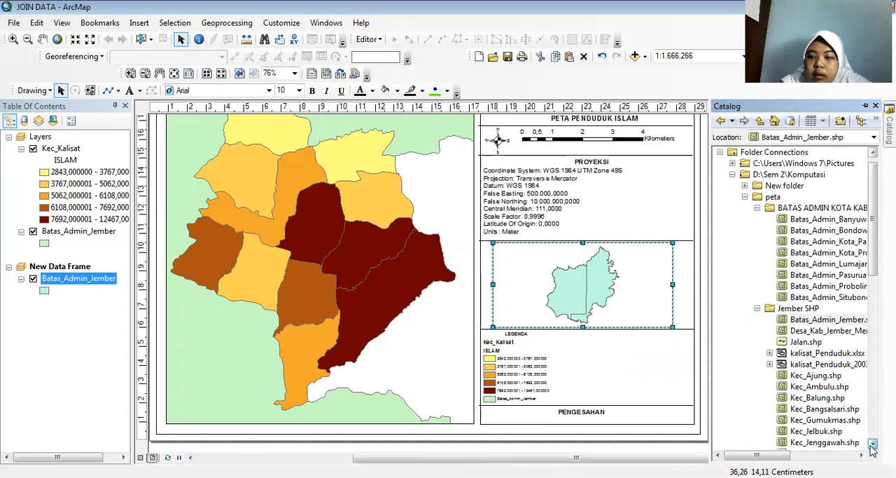
pyautogui.click(873, 446)
pyautogui.moveTo(817, 431); pyautogui.dragTo(609, 313)
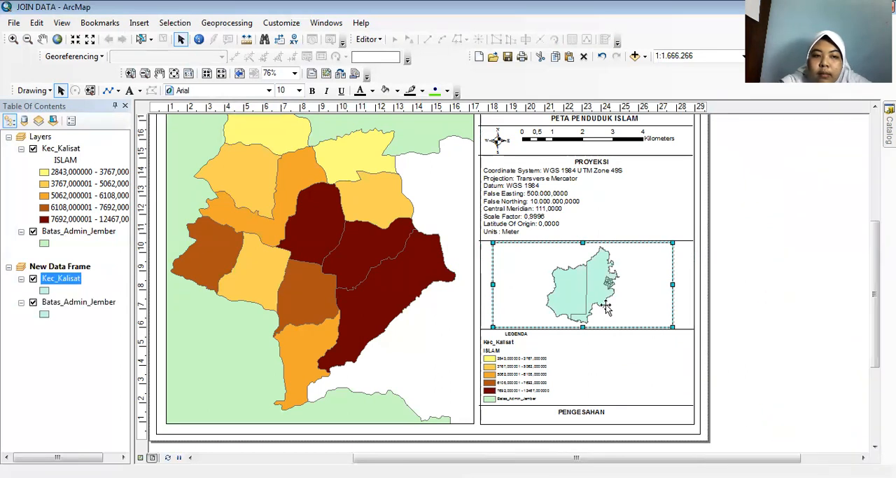
# Change the fill symbol of Kec_Kalisat in the new data frame to Coral.
pyautogui.click(44, 291)
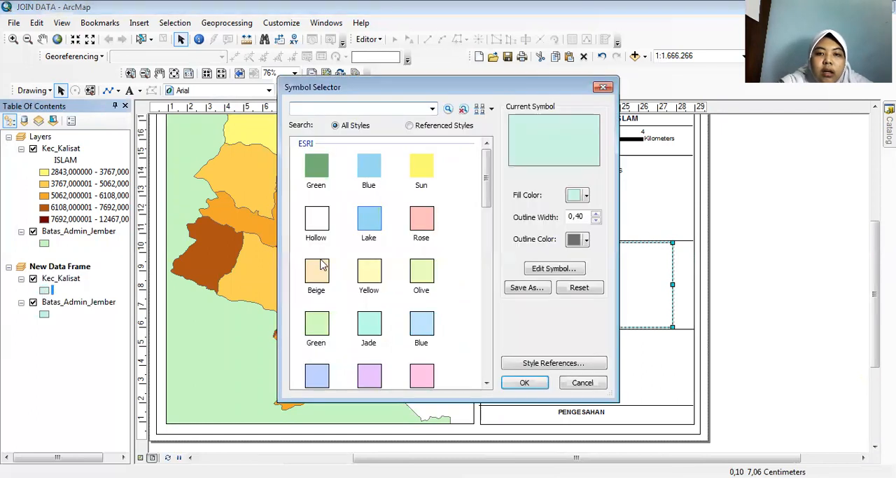
pyautogui.moveTo(485, 183); pyautogui.dragTo(494, 211)
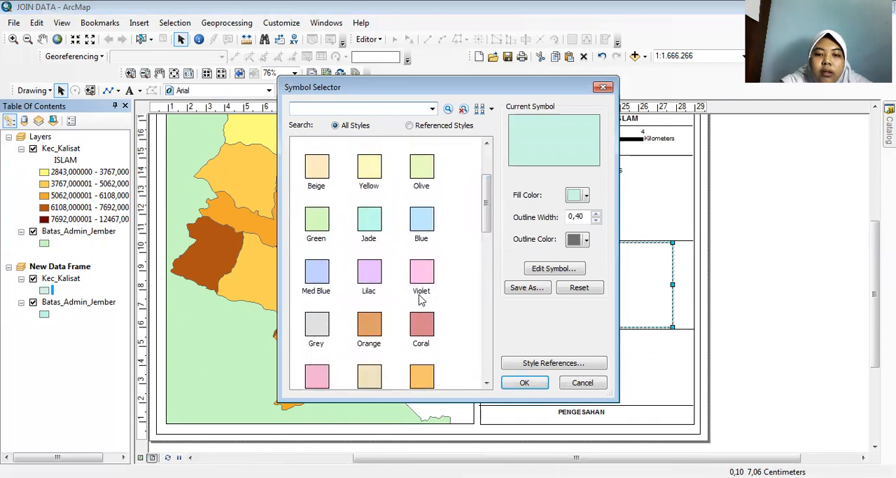
pyautogui.click(430, 334)
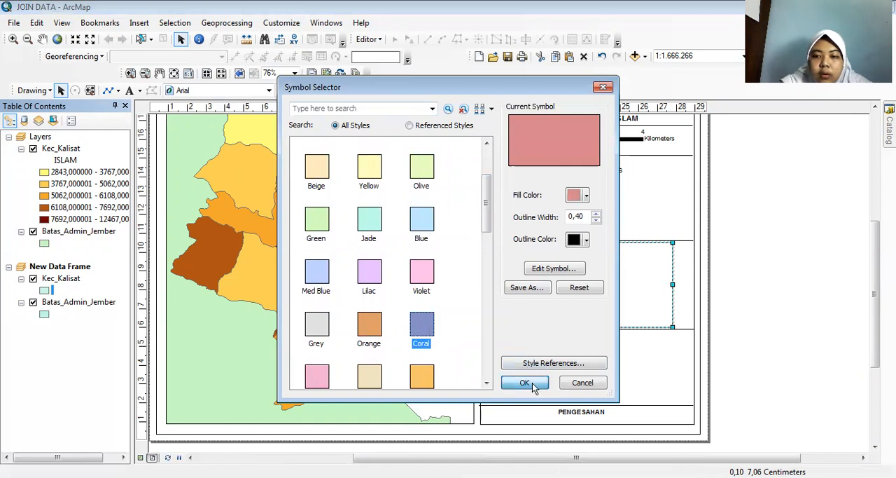
pyautogui.click(526, 383)
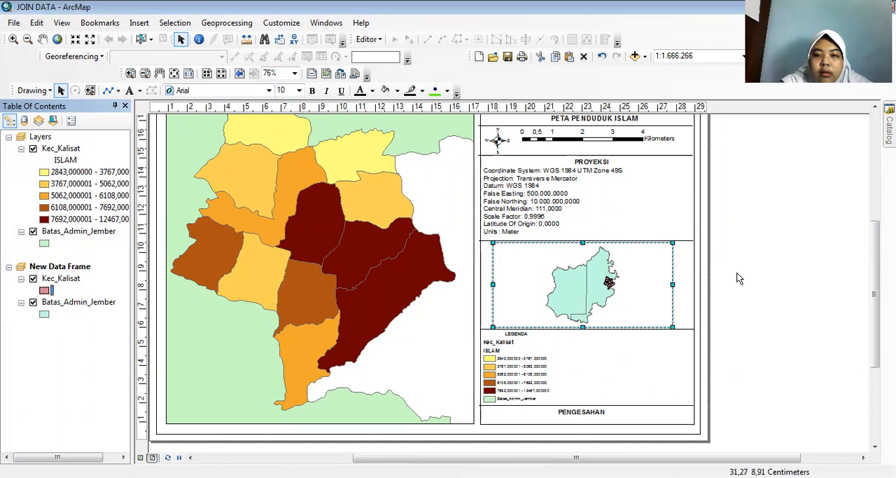
# Narrow the inset data frame slightly, center it between the dividers above the legend, and deselect it.
pyautogui.moveTo(491, 285); pyautogui.dragTo(502, 285)
pyautogui.moveTo(583, 251); pyautogui.dragTo(583, 254)
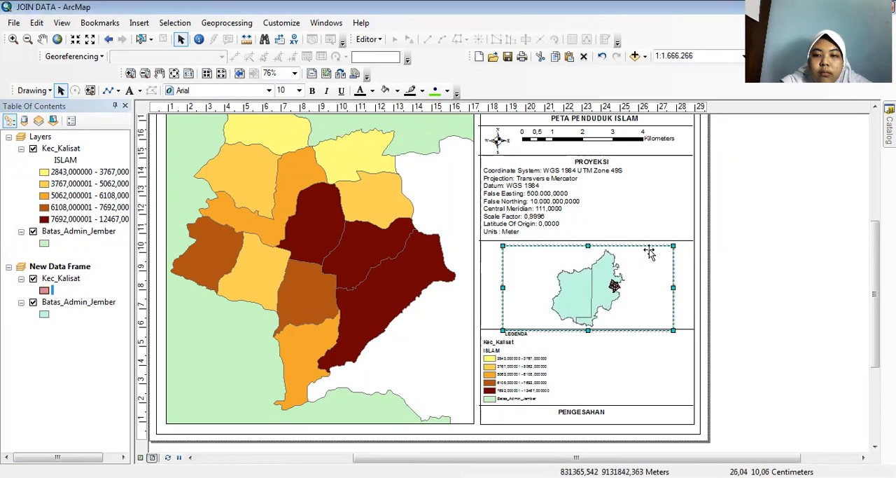
pyautogui.click(720, 247)
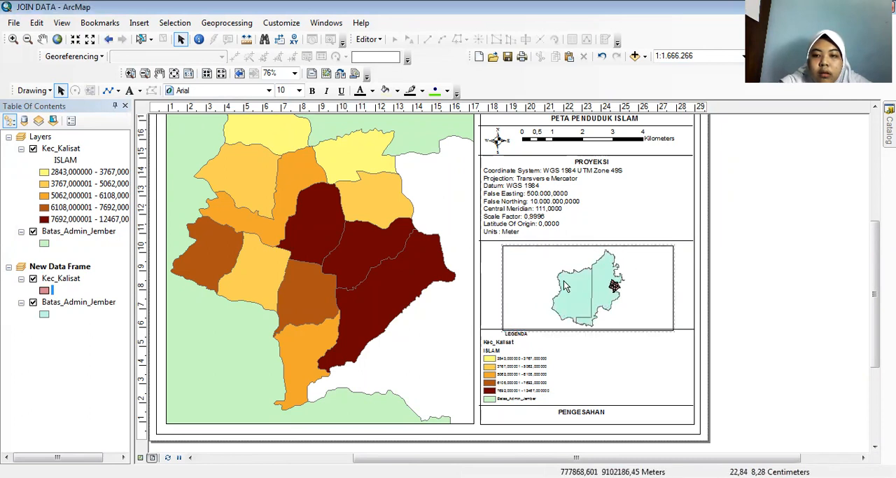
pyautogui.moveTo(550, 281); pyautogui.dragTo(524, 276)
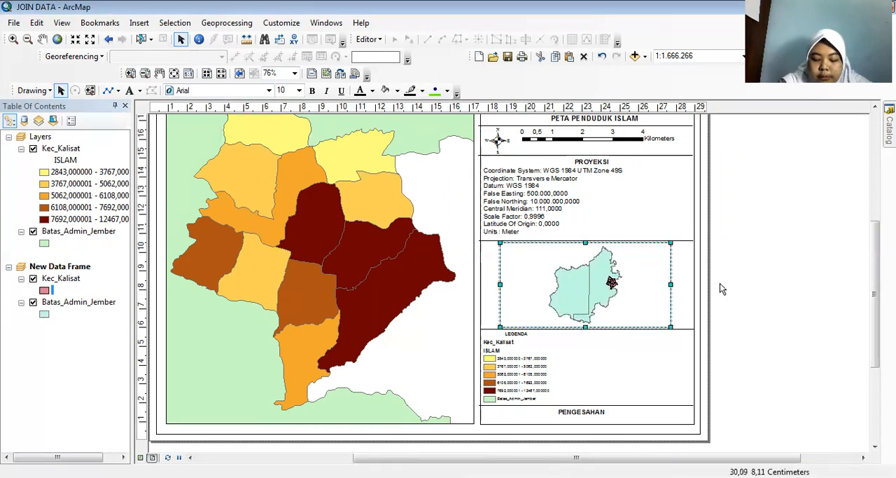
pyautogui.click(811, 284)
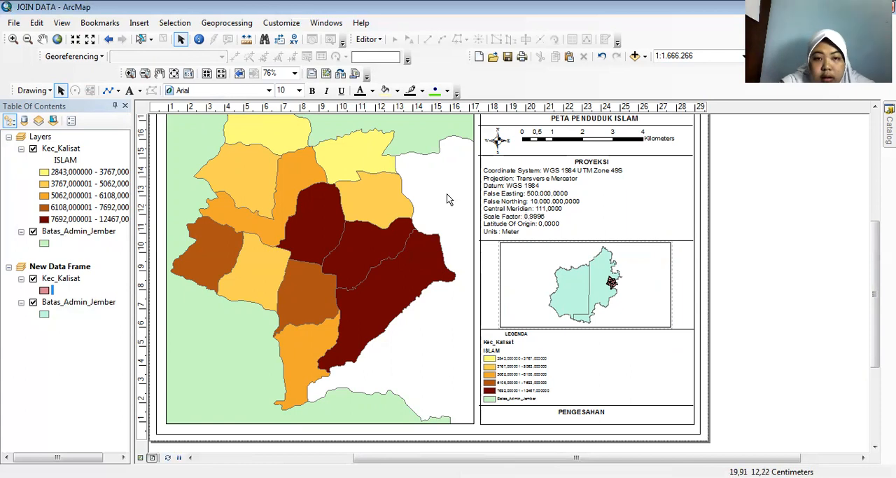
# Add a Measured Grid with grid lines and labels at 2000 m intervals to the main map's data frame.
pyautogui.click(359, 203)
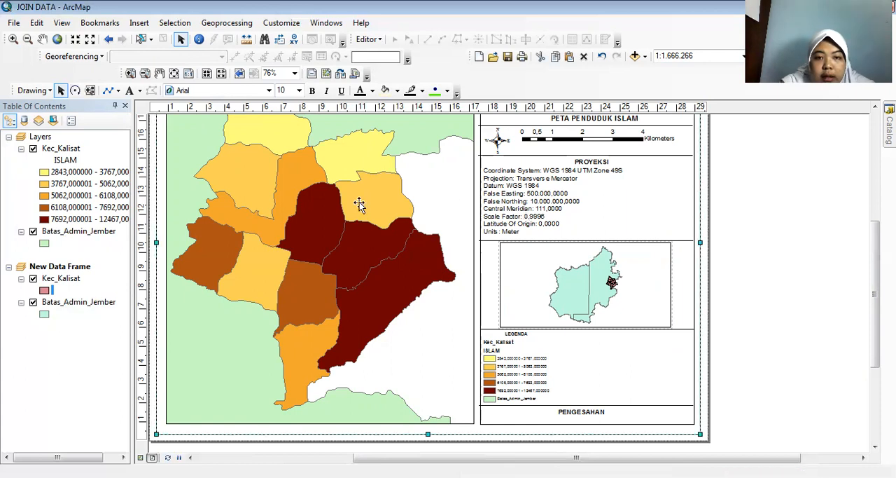
pyautogui.click(284, 233)
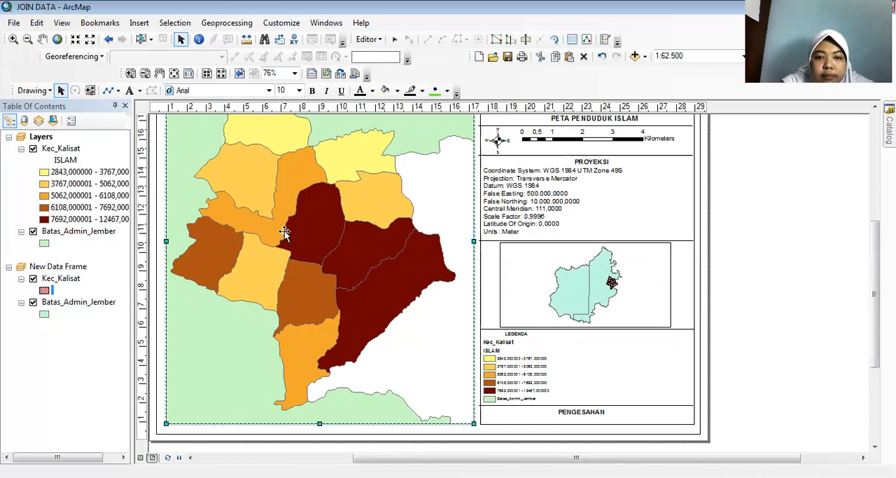
pyautogui.rightClick(371, 454)
pyautogui.click(368, 455)
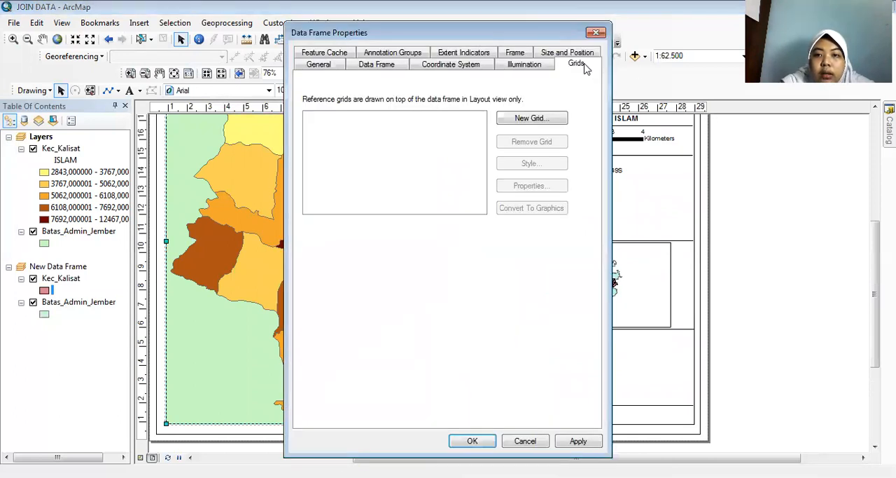
pyautogui.click(560, 124)
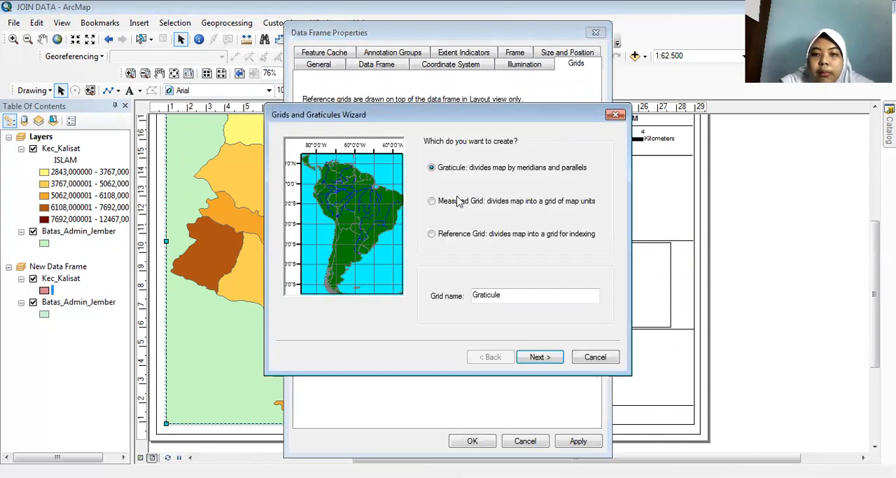
pyautogui.click(442, 204)
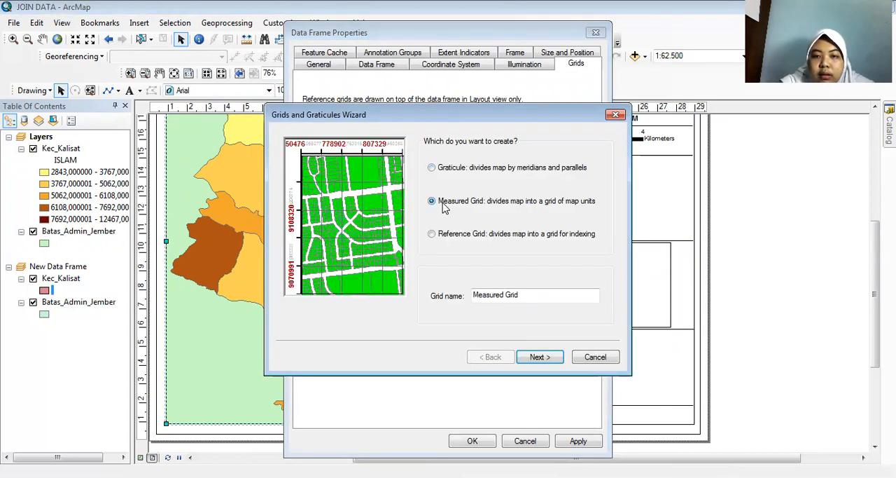
pyautogui.click(540, 357)
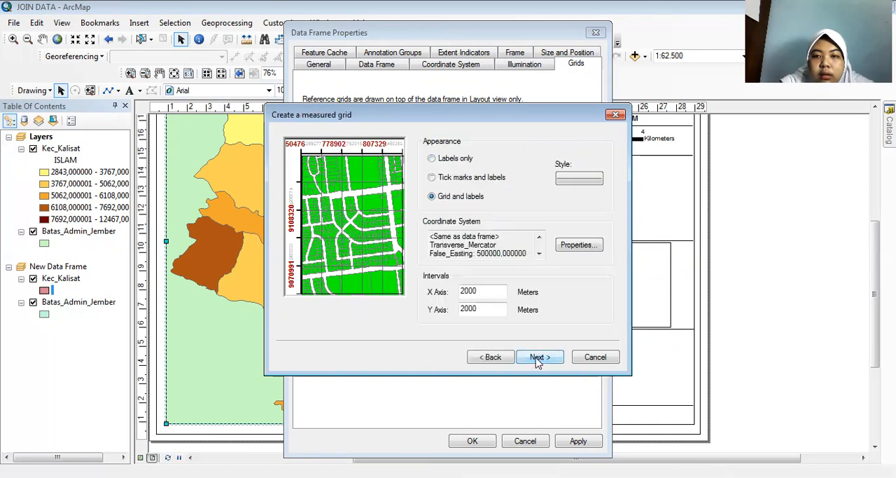
pyautogui.click(539, 358)
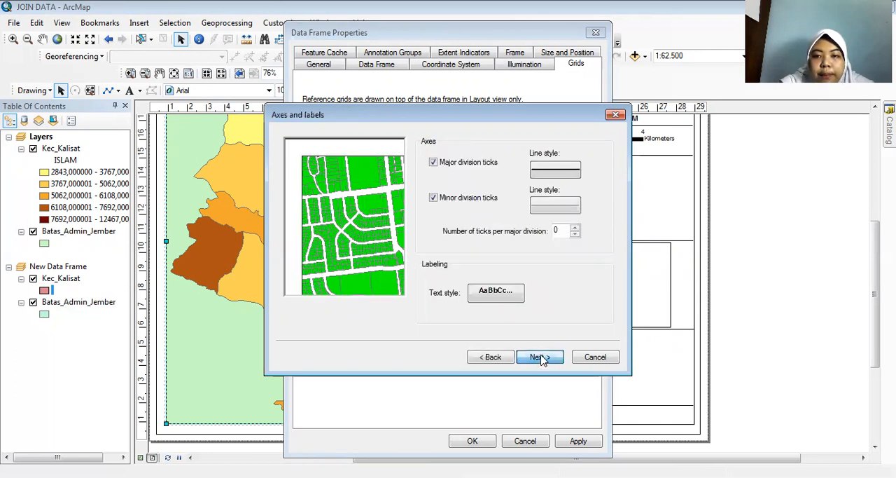
pyautogui.click(539, 358)
pyautogui.click(541, 358)
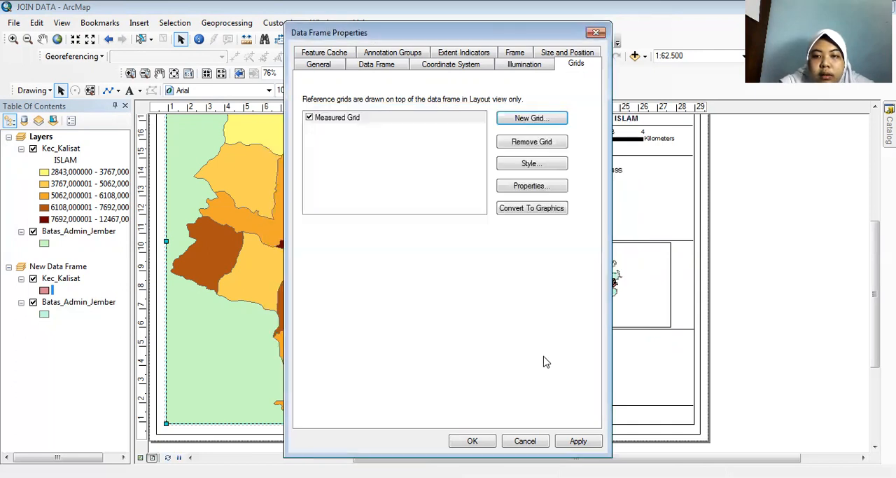
pyautogui.click(485, 441)
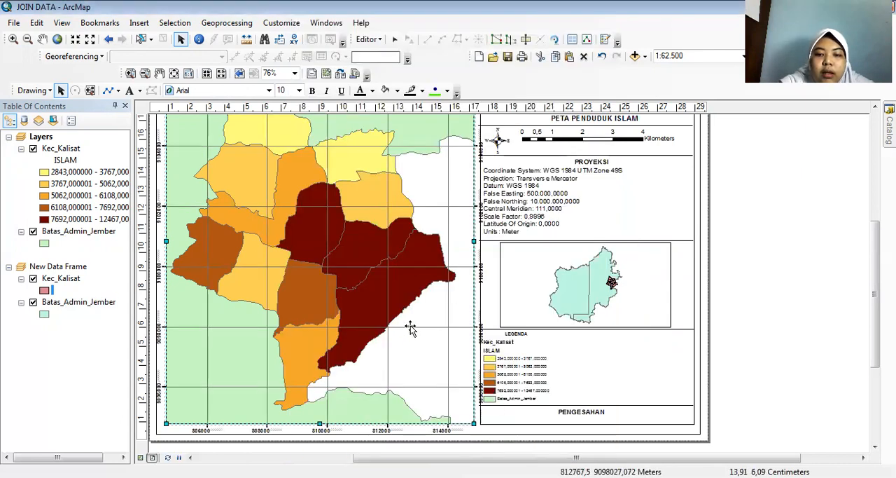
# Add a Measured Grid with the default intervals to the Jember inset data frame, stored as a fixed grid that updates with the frame.
pyautogui.click(587, 280)
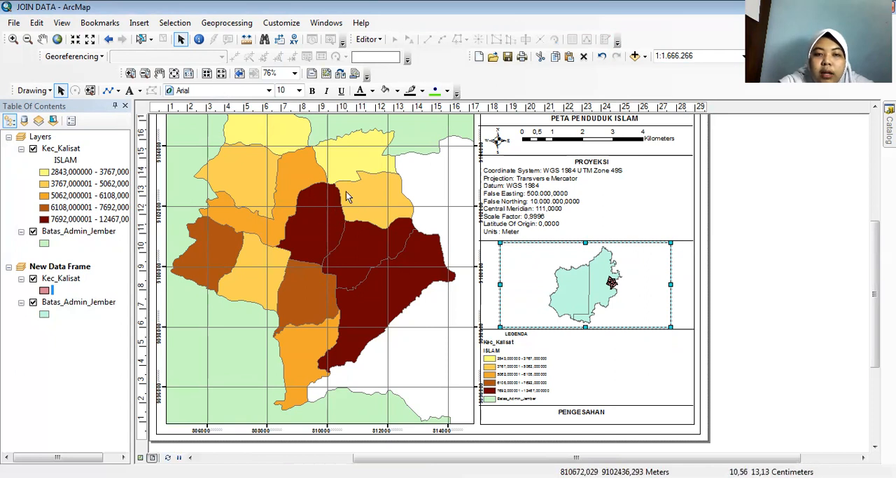
pyautogui.rightClick(531, 269)
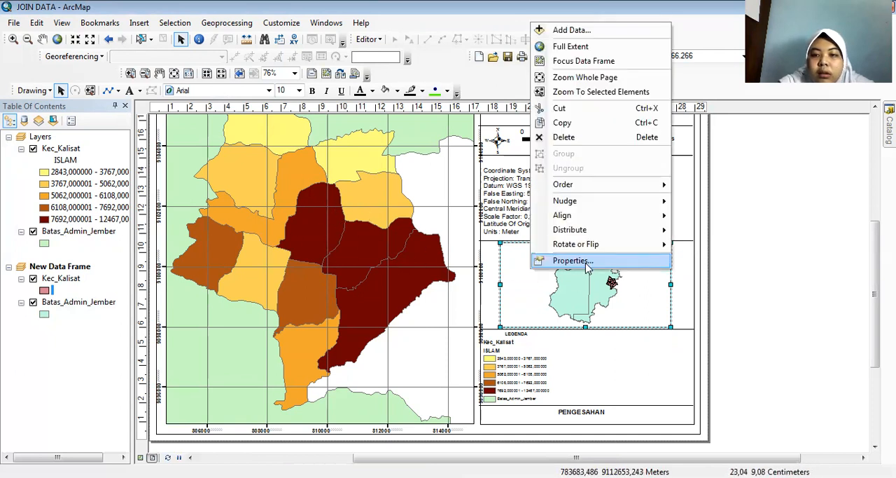
pyautogui.click(590, 265)
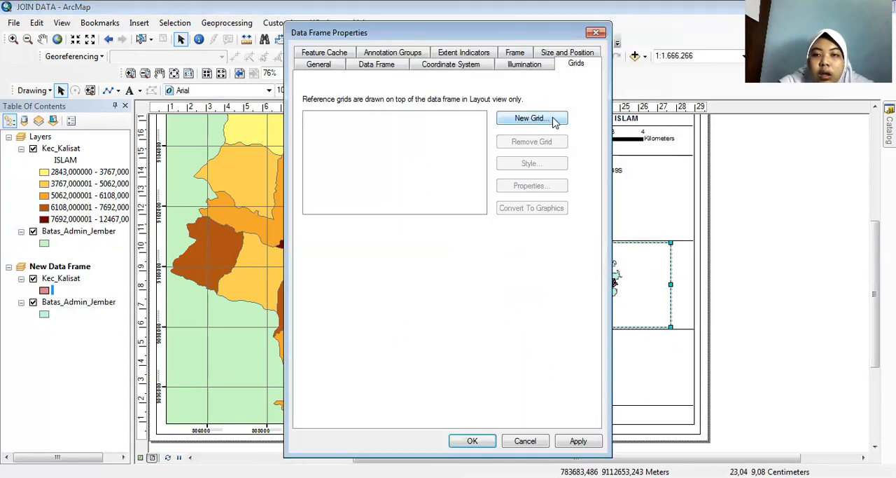
pyautogui.click(555, 121)
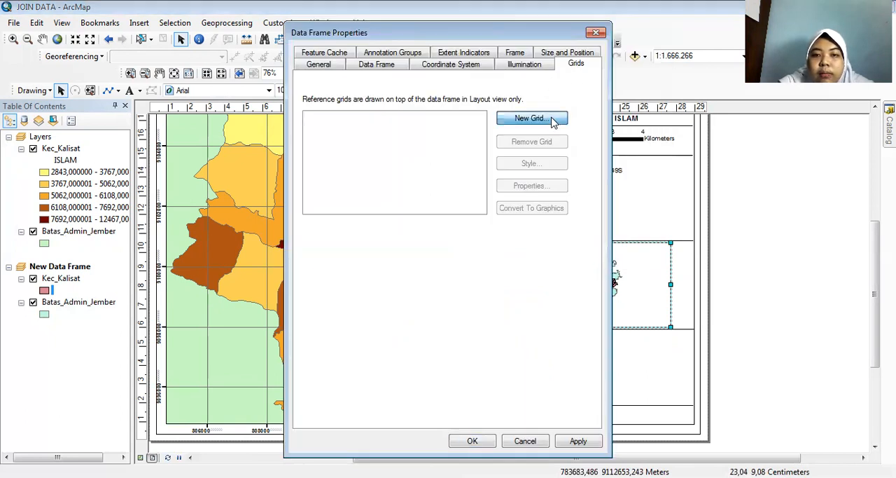
pyautogui.click(453, 204)
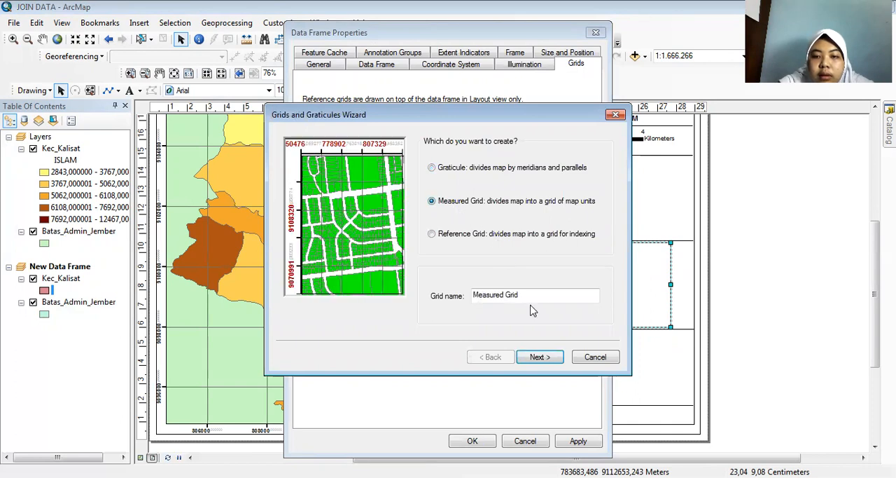
pyautogui.click(550, 358)
pyautogui.click(551, 358)
pyautogui.click(550, 357)
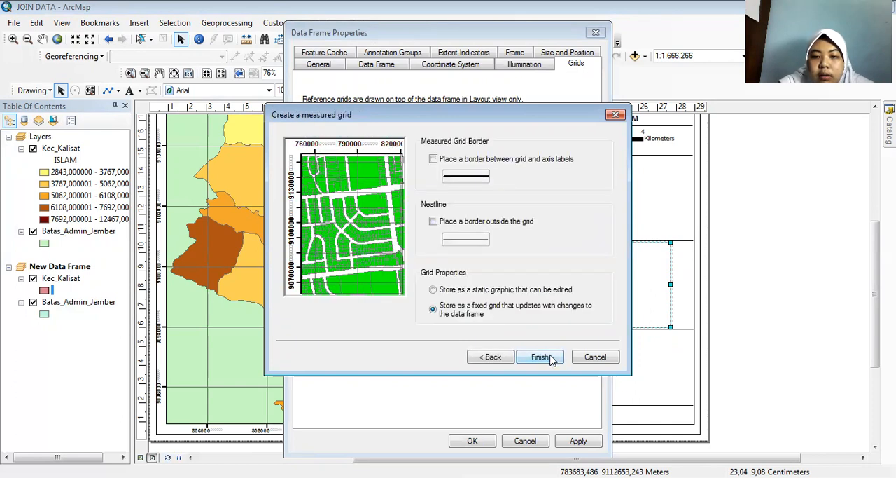
pyautogui.click(540, 357)
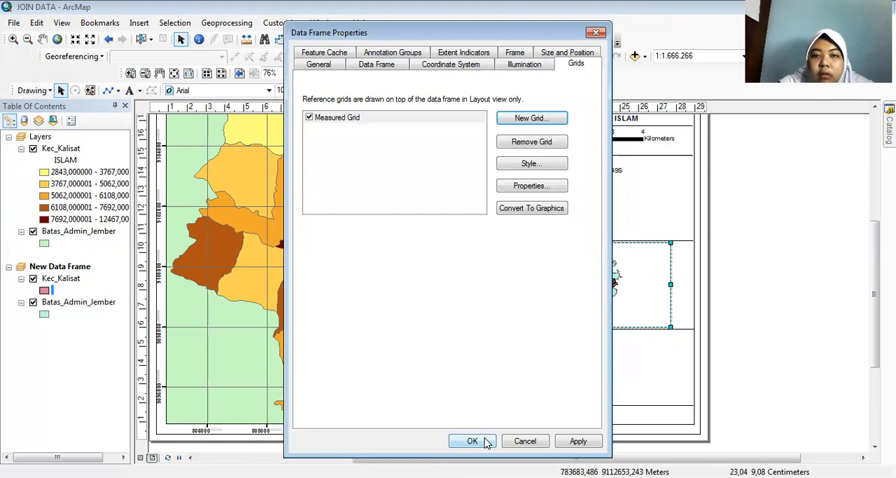
pyautogui.click(473, 440)
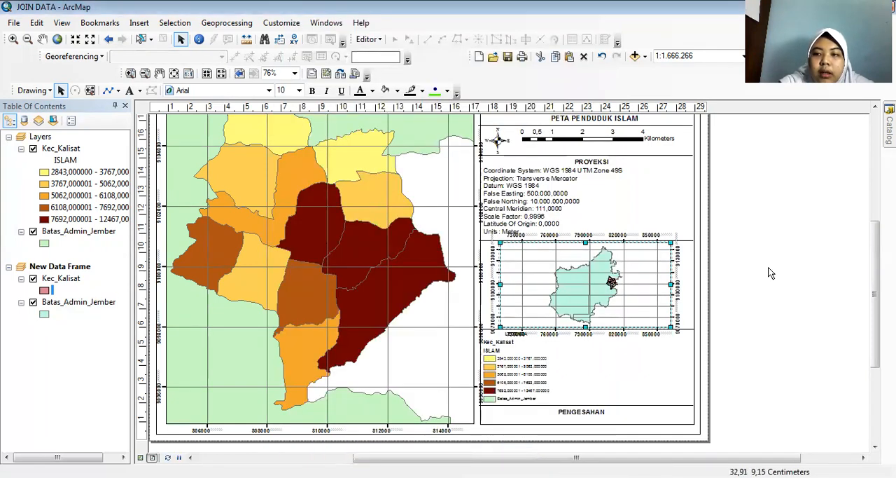
pyautogui.scroll(-5, 759, 295)
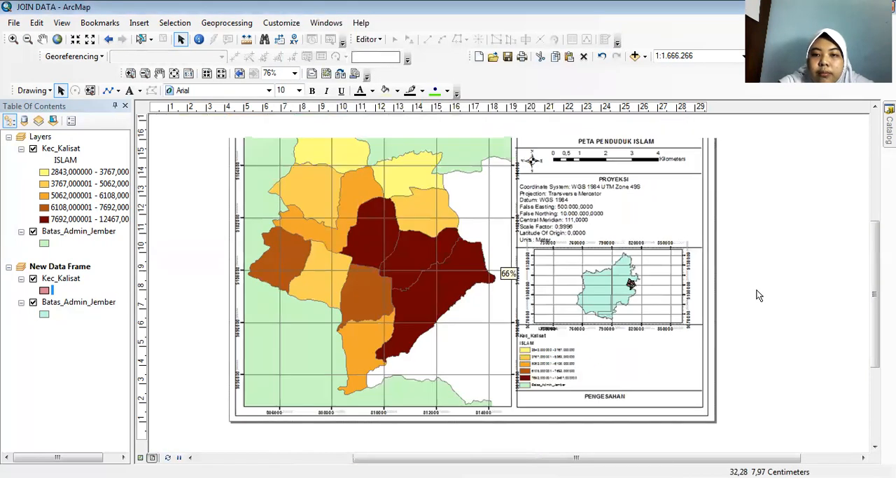
pyautogui.scroll(2, 760, 294)
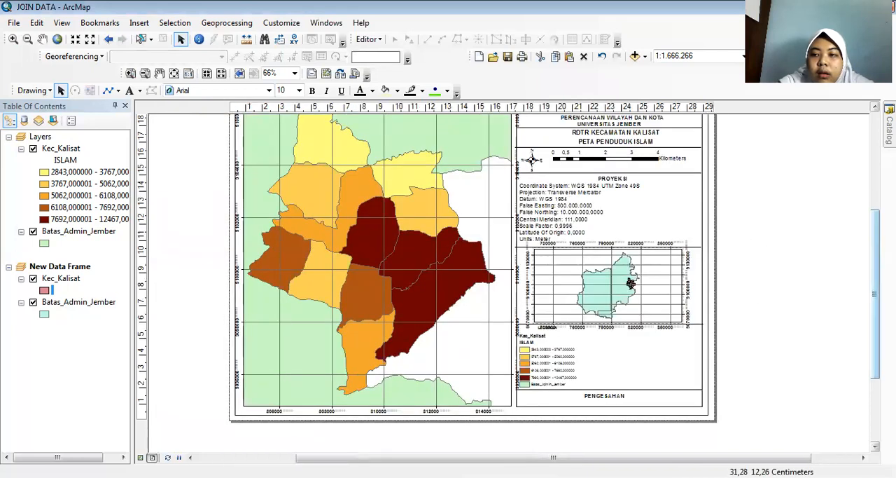
pyautogui.moveTo(875, 289); pyautogui.dragTo(875, 279)
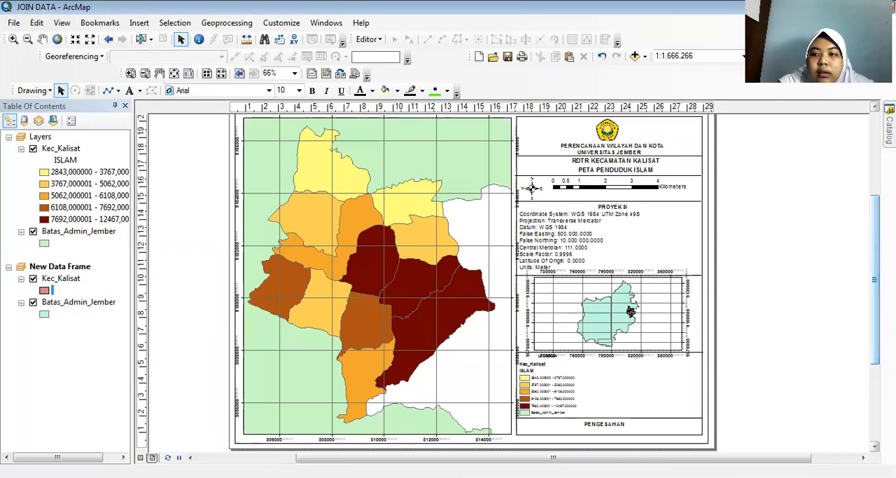
pyautogui.scroll(1, 771, 273)
pyautogui.scroll(-1, 771, 273)
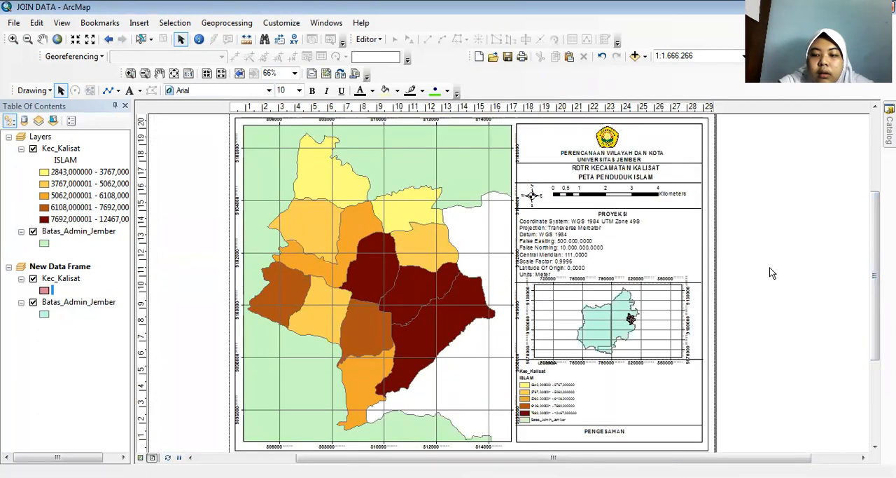
pyautogui.scroll(-1, 771, 272)
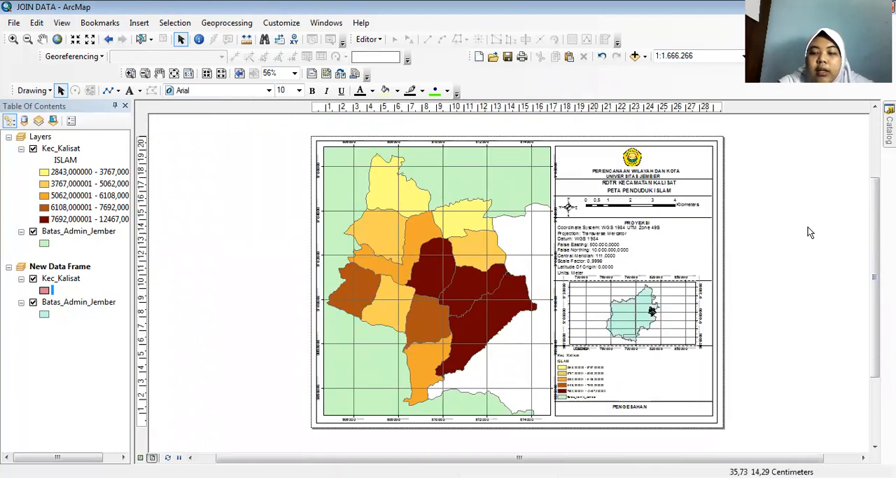